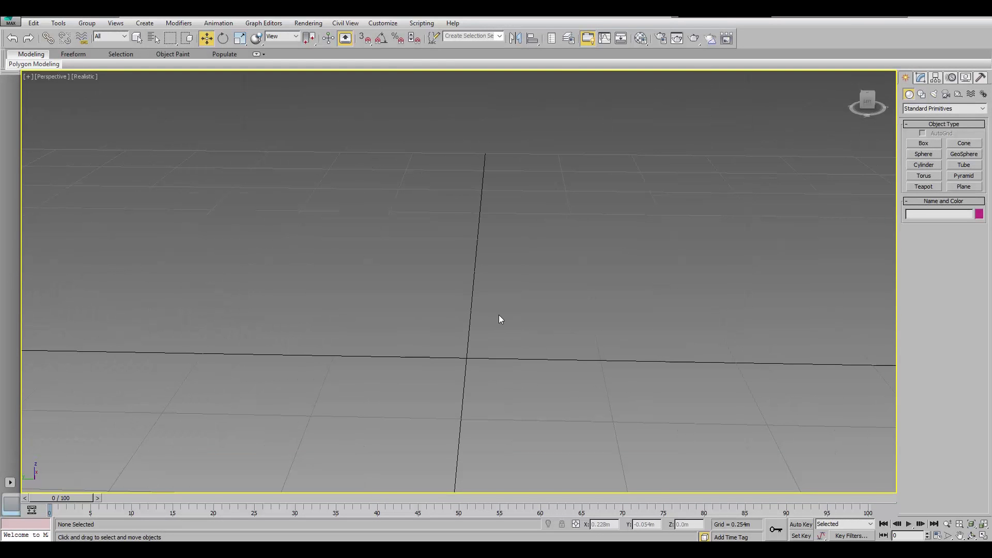
Switch to 3ds Max and create an upright box about 0.964 m long, 0.16 m wide and 1.045 m high near the grid origin
scroll(522, 318, "down", 2)
scroll(467, 336, "up", 2)
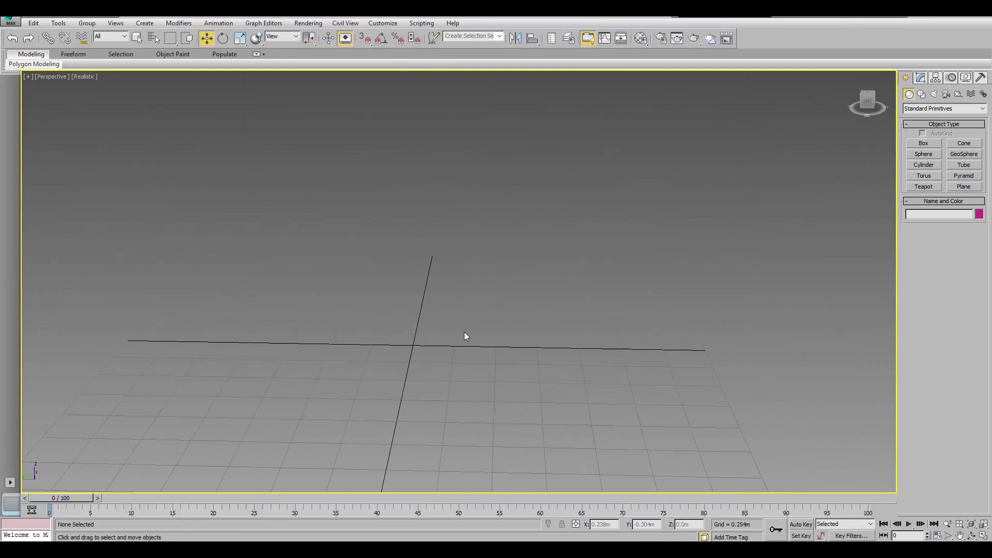
scroll(466, 337, "up", 2)
left_click(925, 144)
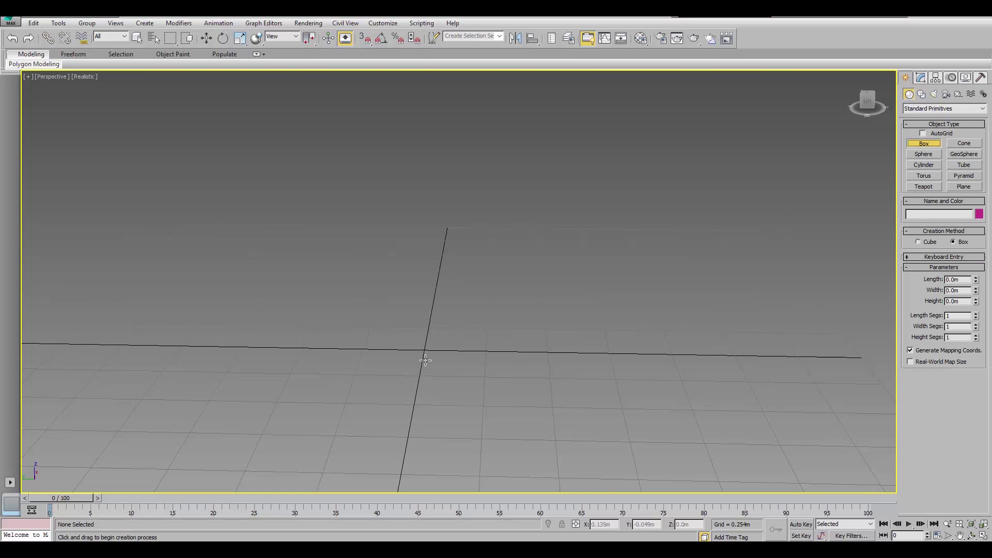
scroll(425, 360, "down", 2)
left_click_drag(314, 326, 547, 353)
middle_click_drag(546, 346, 535, 303, "alt")
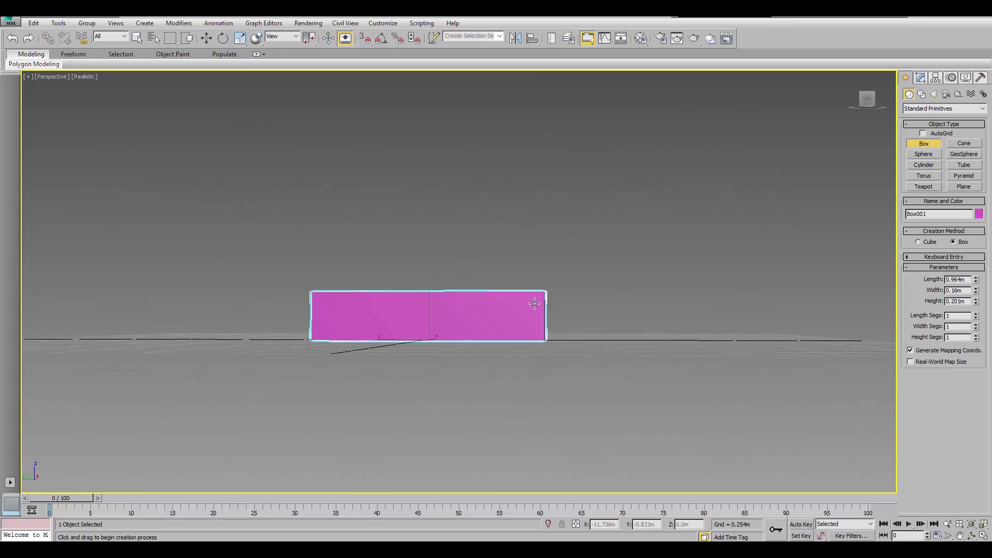
middle_click_drag(511, 110, 594, 186, "alt")
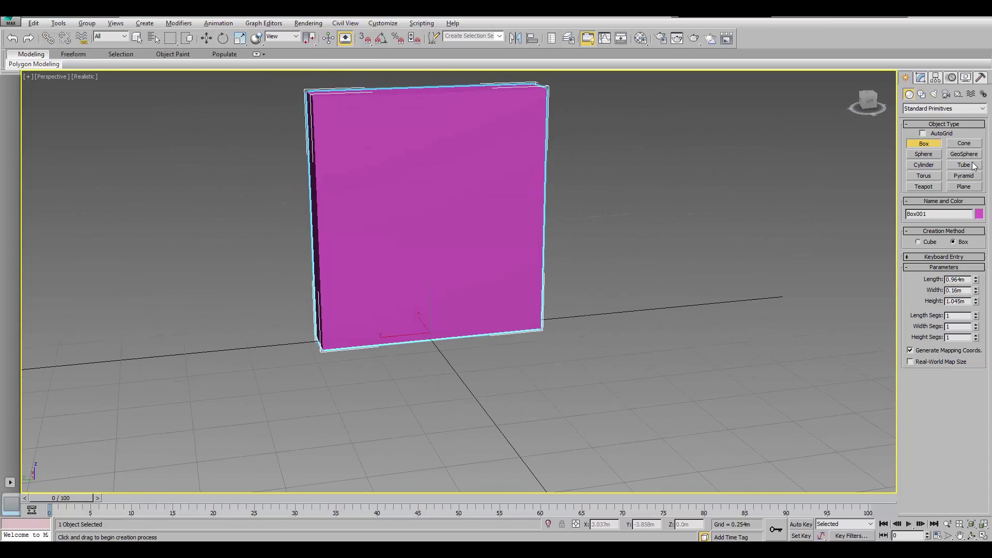
Adjust the box to a length of 0.829 m, a width of 0.09 m and a height of 1.223 m
mouse_move(976, 291)
left_mouse_down()
mouse_move(974, 311)
mouse_move(977, 290)
left_mouse_up()
scroll(542, 158, "down", 4)
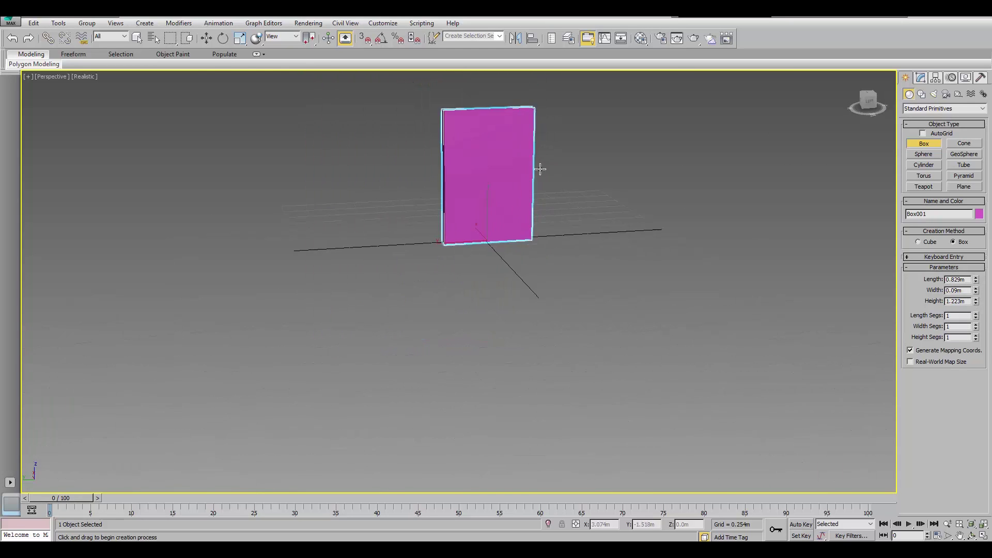
key("w")
scroll(569, 171, "up", 4)
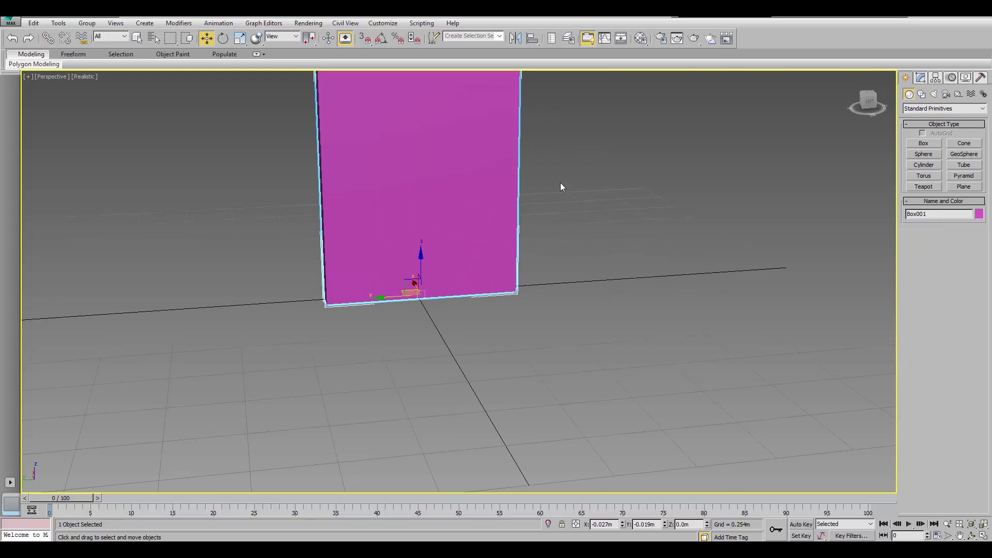
Change the box's object color to gray from the 3ds Max palette
left_click(560, 183)
middle_click_drag(567, 176, 499, 256, "alt")
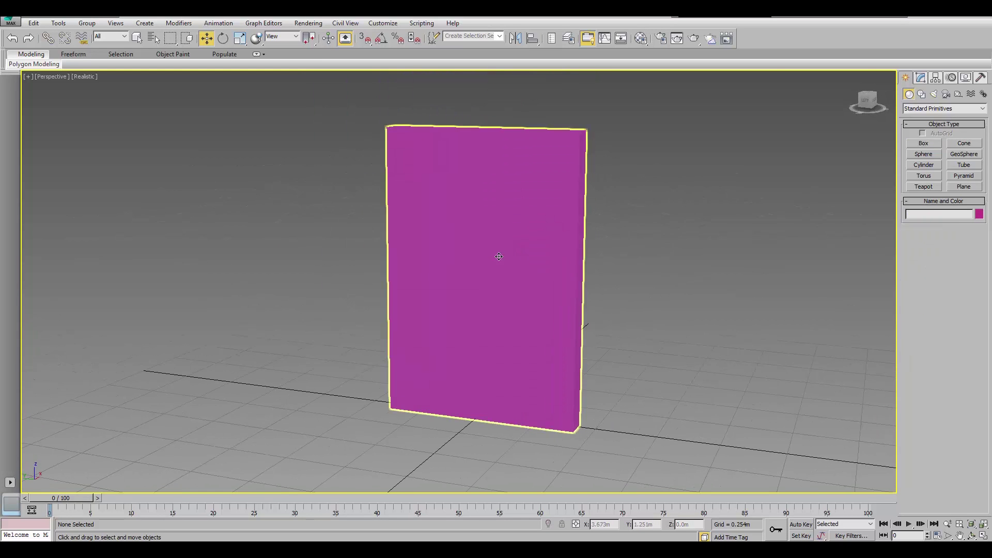
left_click(498, 256)
left_click(979, 214)
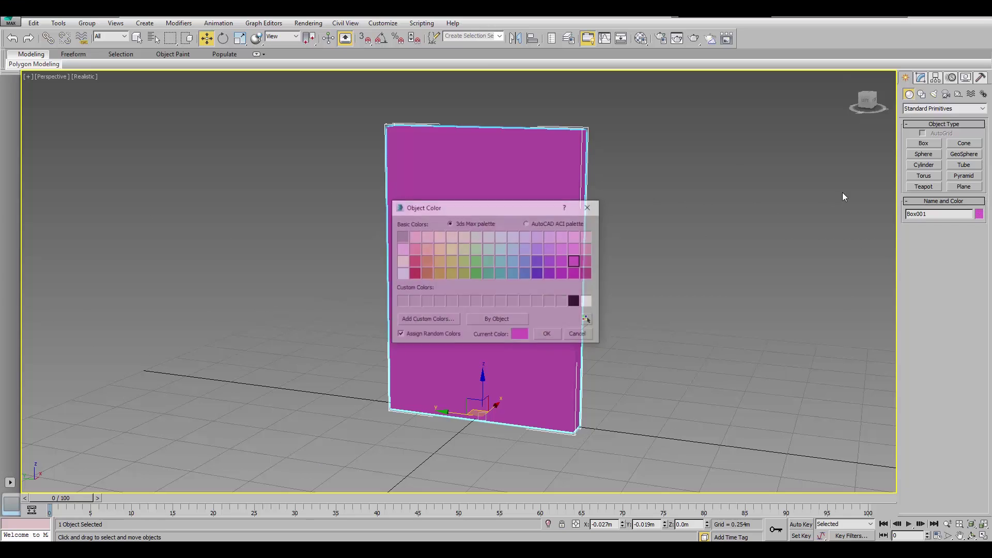
left_click(402, 237)
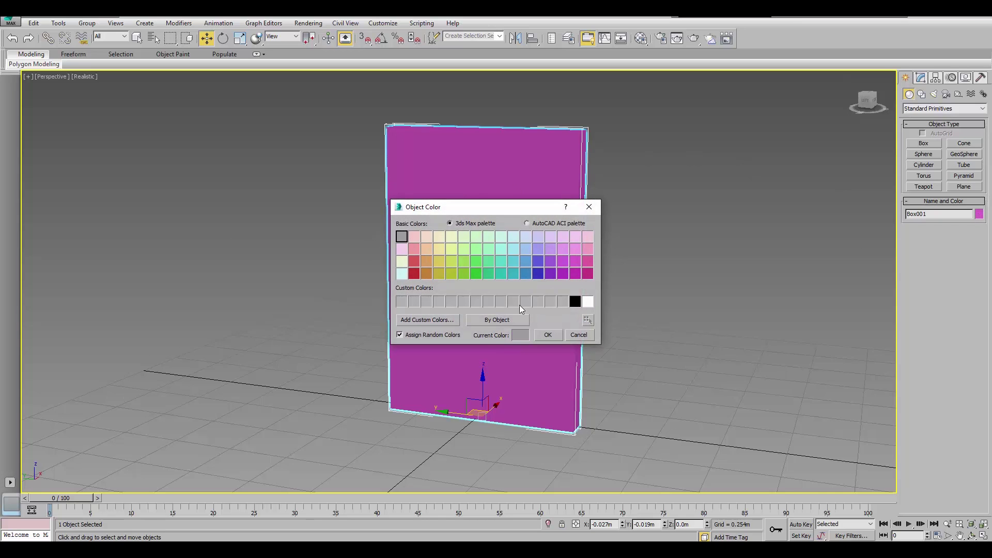
left_click(546, 336)
left_click(646, 270)
middle_click_drag(645, 270, 654, 270, "alt")
scroll(565, 223, "up", 3)
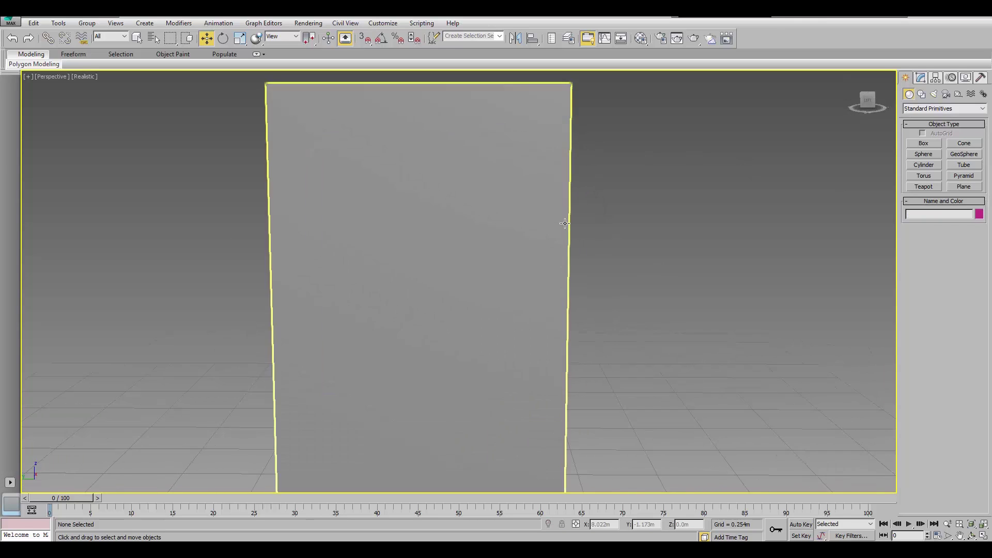
scroll(564, 224, "down", 3)
left_click_drag(320, 93, 708, 282)
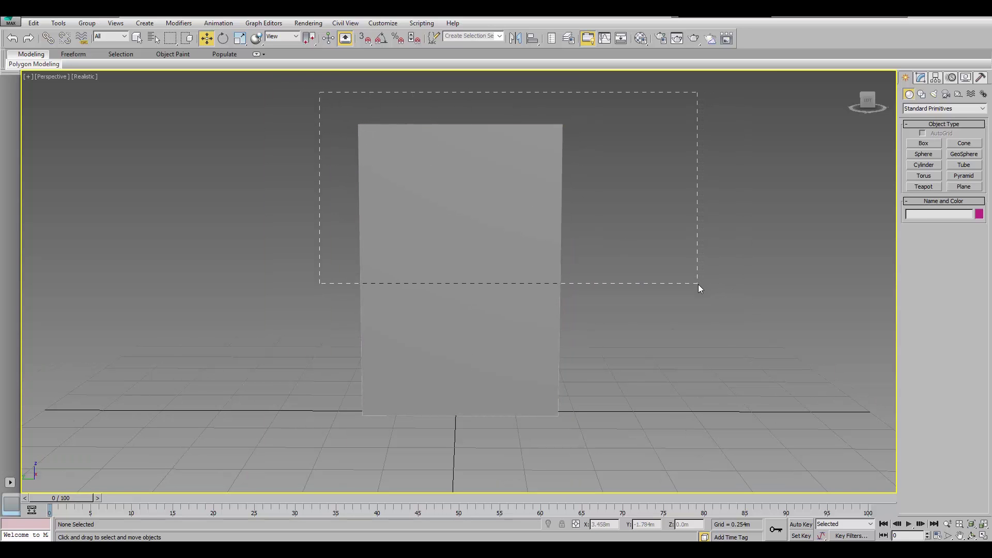
left_click_drag(416, 194, 632, 269)
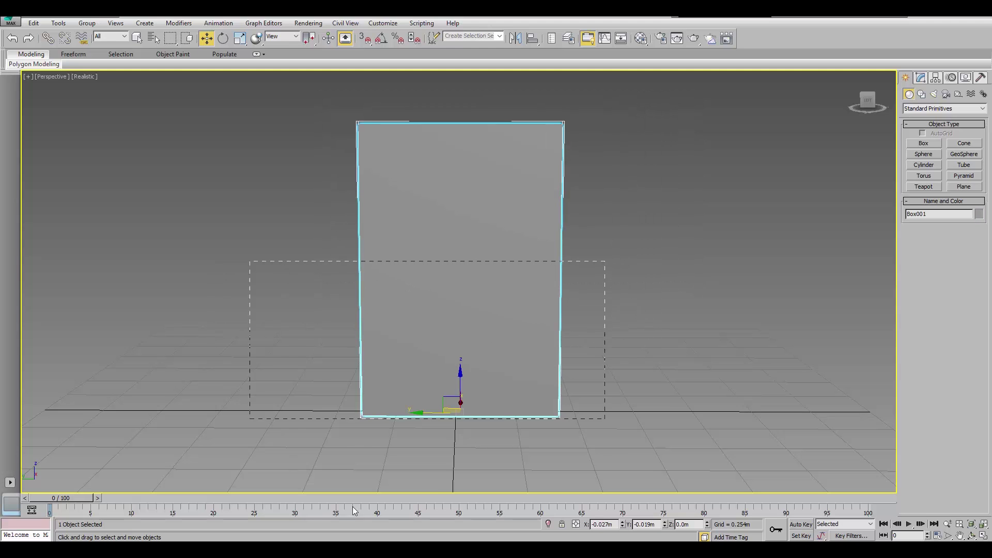
left_click_drag(299, 443, 305, 435)
left_click(631, 306)
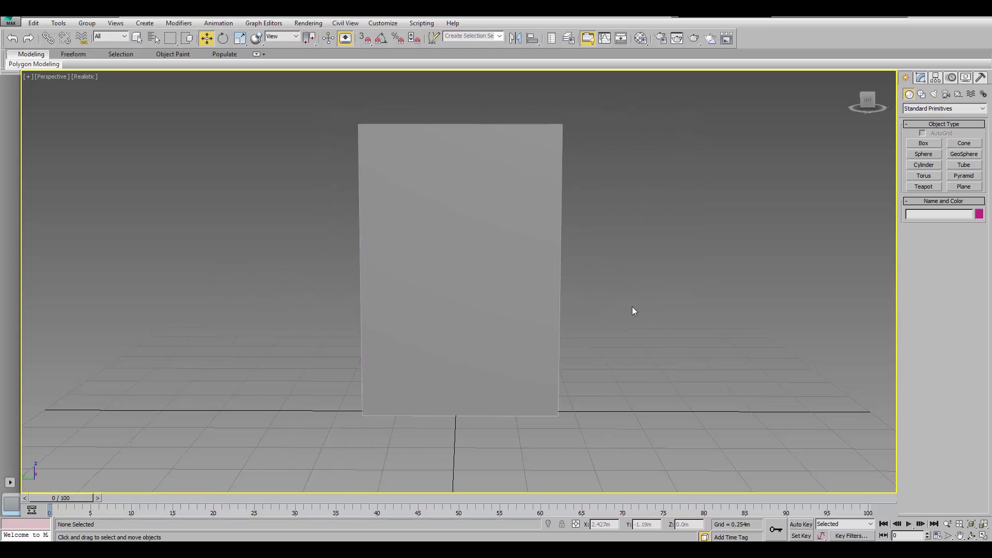
left_click_drag(607, 274, 302, 459)
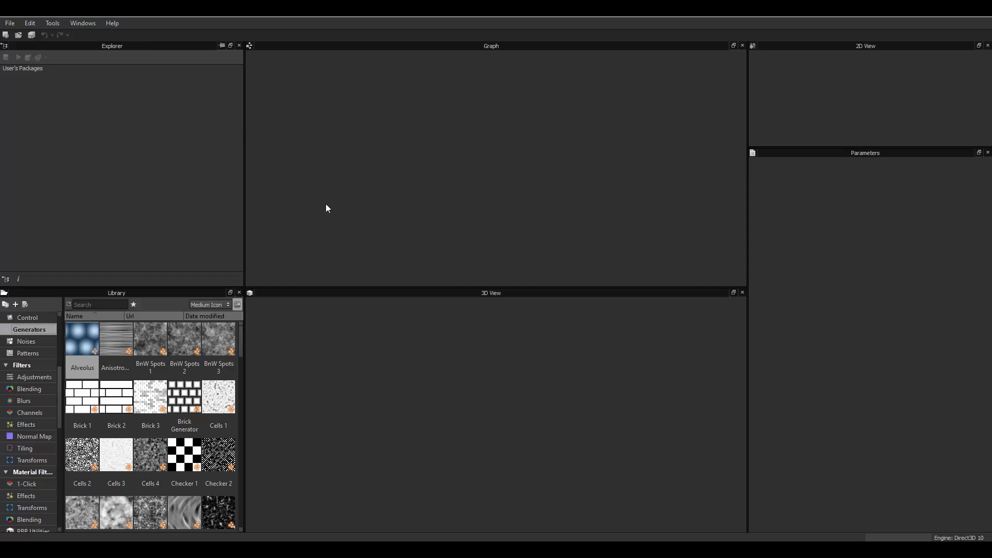
Switch to Substance Designer and create a new substance graph from the Physically Based (Metallic/Roughness) template at 512 px
left_click(10, 23)
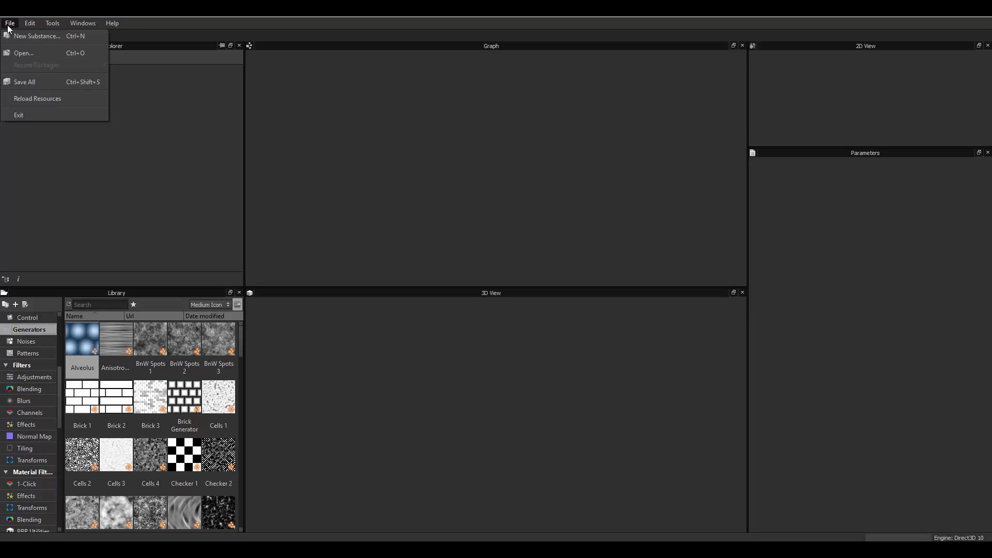
left_click(31, 36)
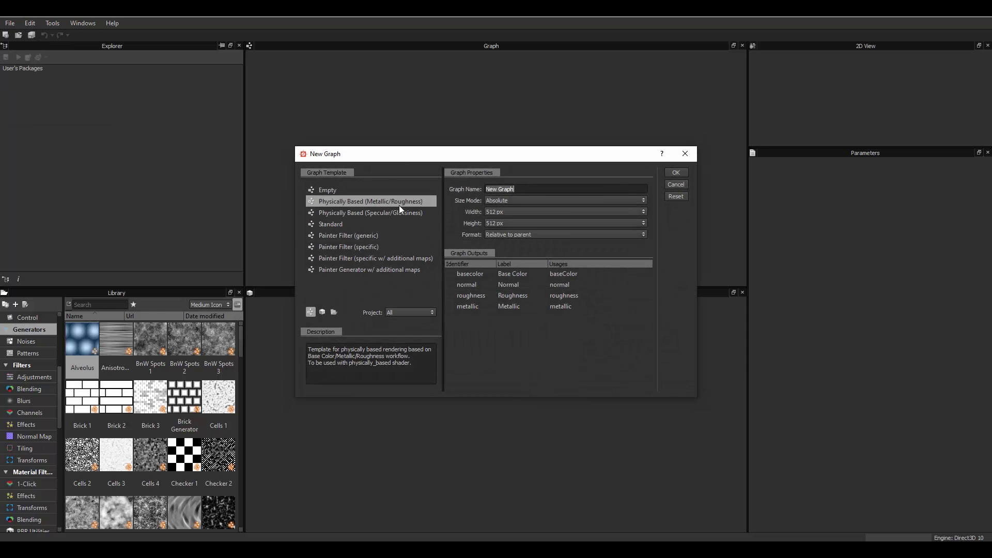
left_click(368, 202)
left_click(674, 172)
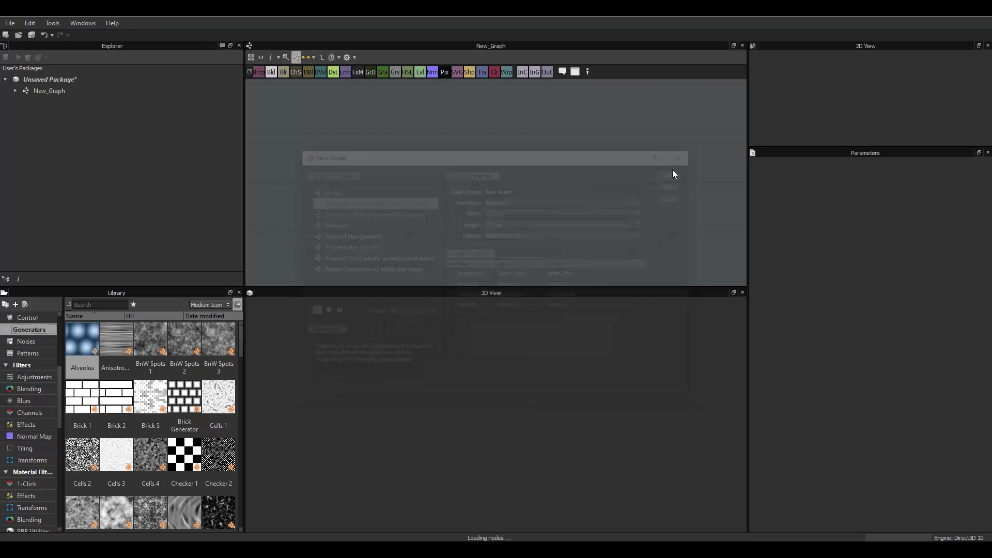
scroll(448, 171, "down", 2)
scroll(448, 171, "up", 2)
middle_click_drag(475, 192, 460, 173)
scroll(467, 239, "down", 1)
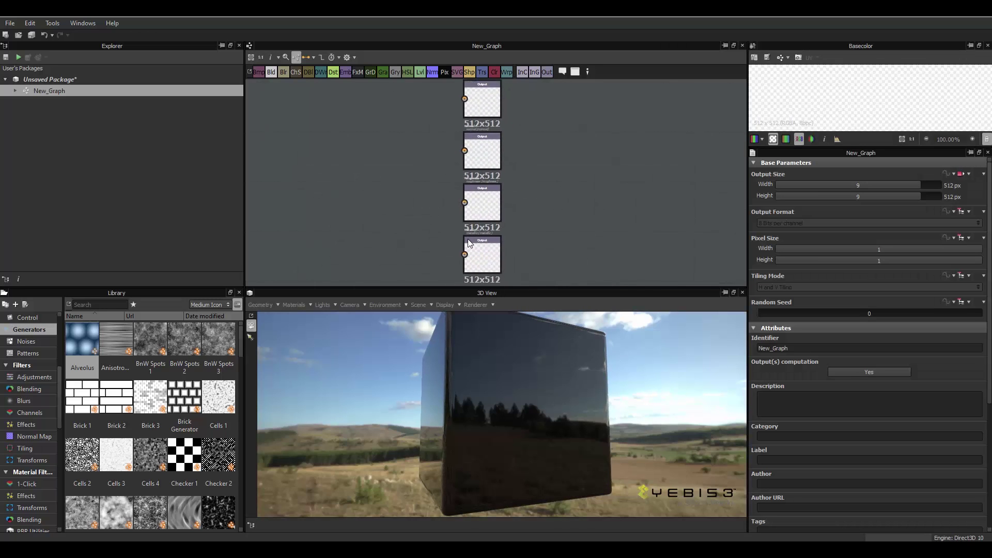
scroll(467, 239, "up", 3)
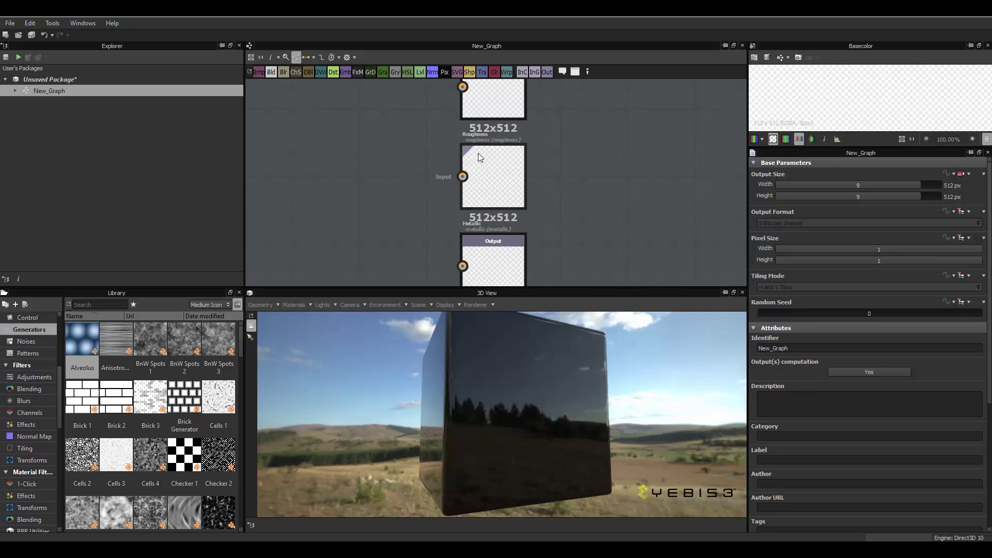
Add a Uniform Color node feeding the Roughness output and set it to grayscale white (255)
left_click(494, 177)
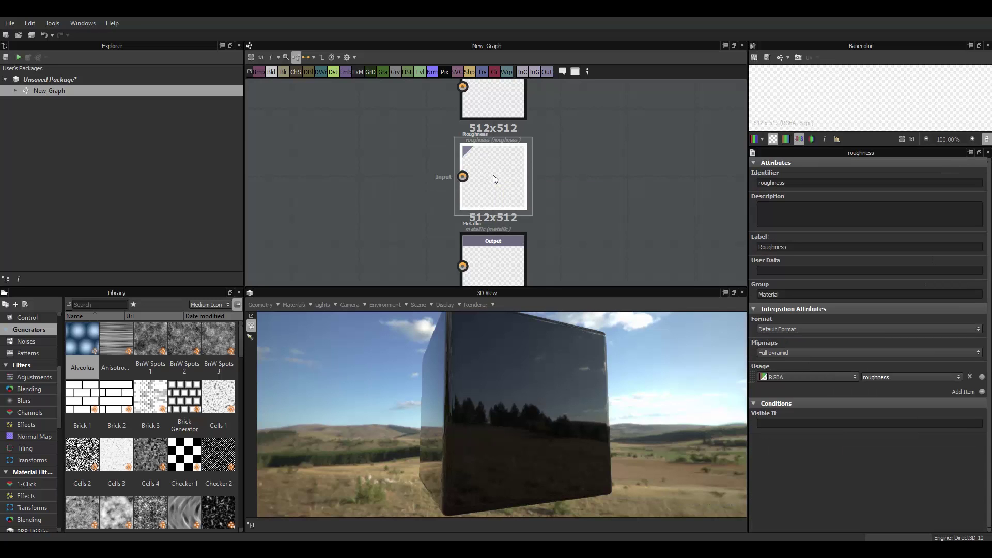
right_click(492, 175)
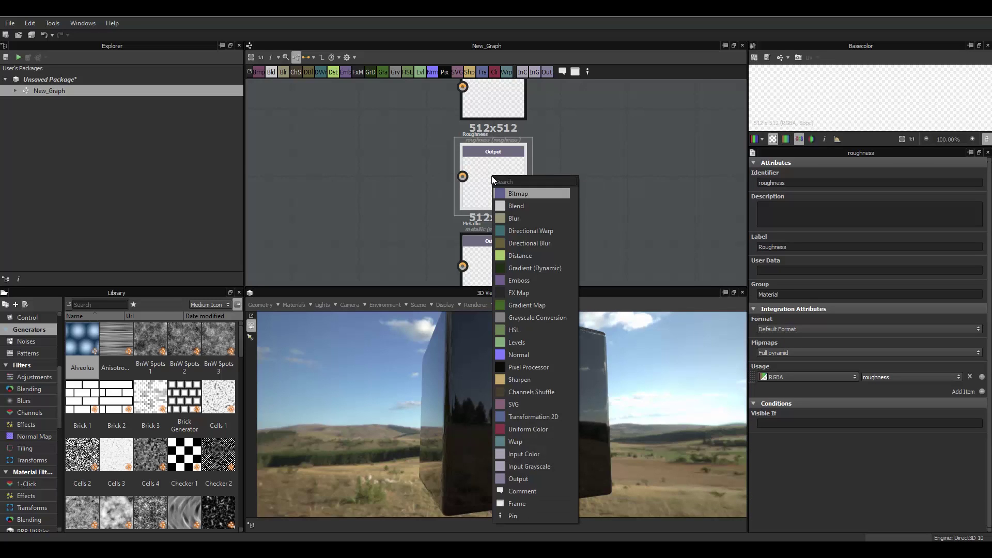
left_click(416, 160)
key("space")
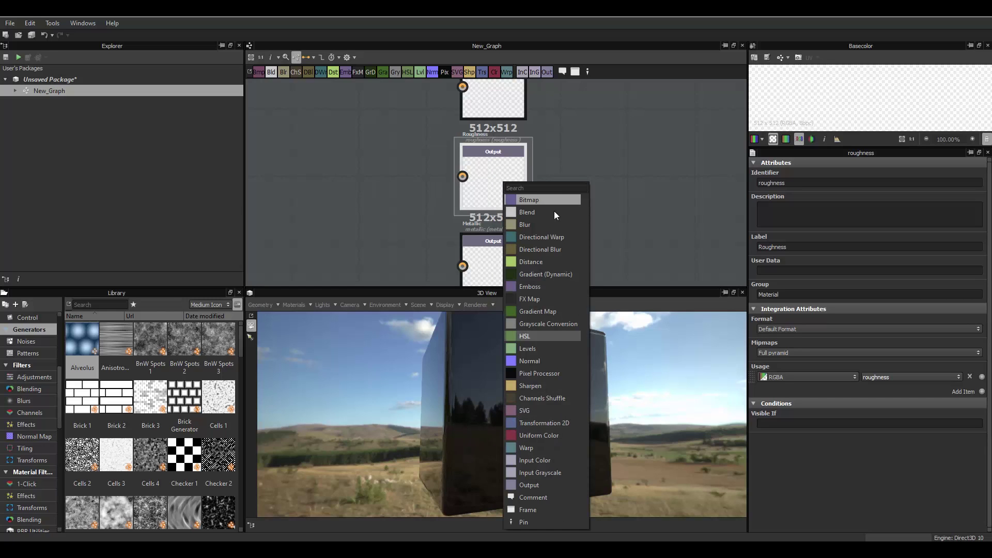
left_click(551, 438)
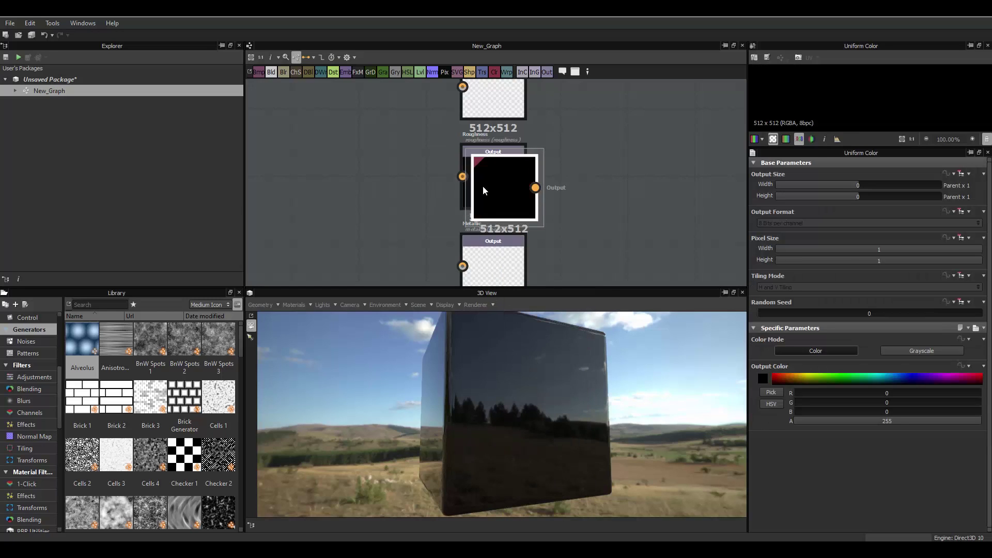
left_click_drag(483, 185, 349, 173)
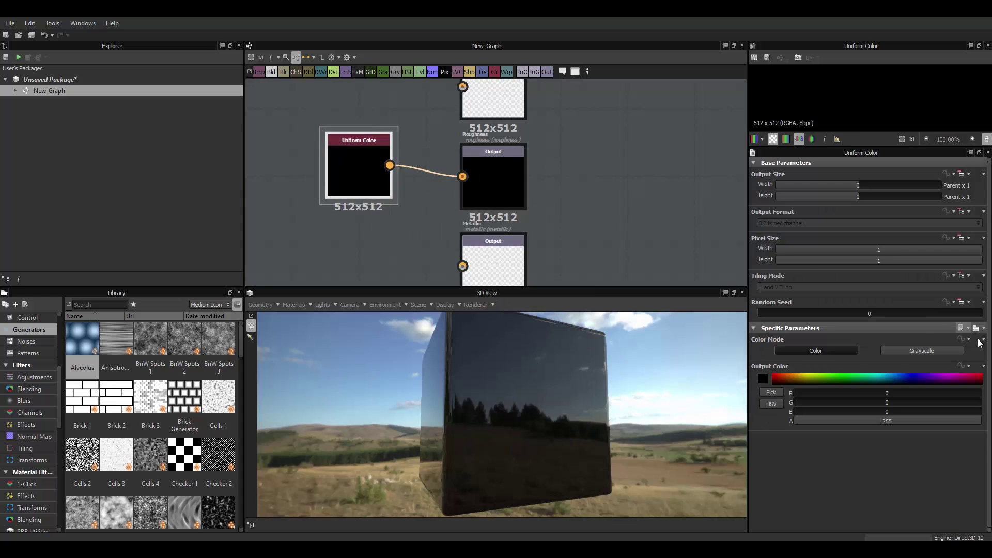
left_click(934, 354)
left_click(981, 378)
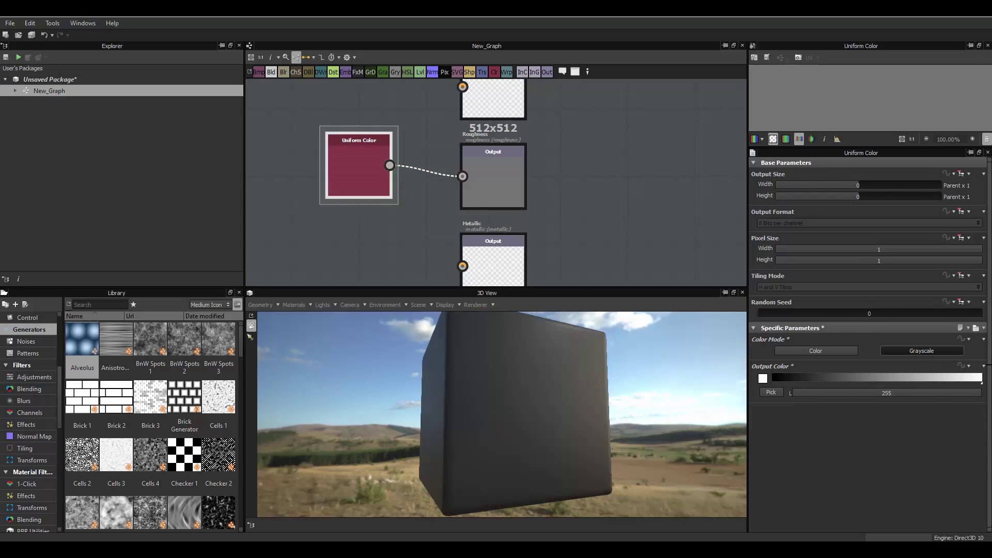
Add a Uniform Color node feeding the Metallic output and set it to grayscale black (0)
middle_click_drag(500, 274, 504, 219)
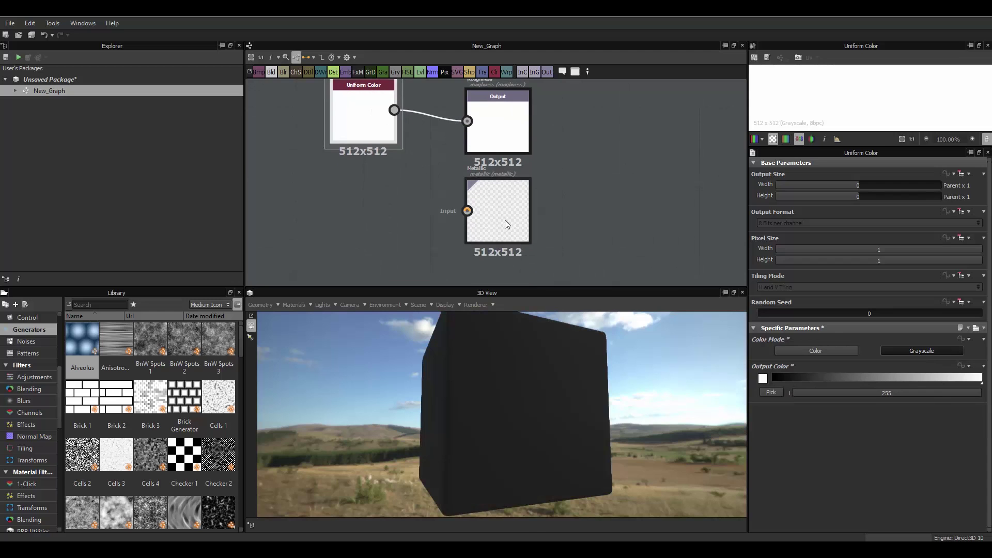
left_click(506, 215)
key("space")
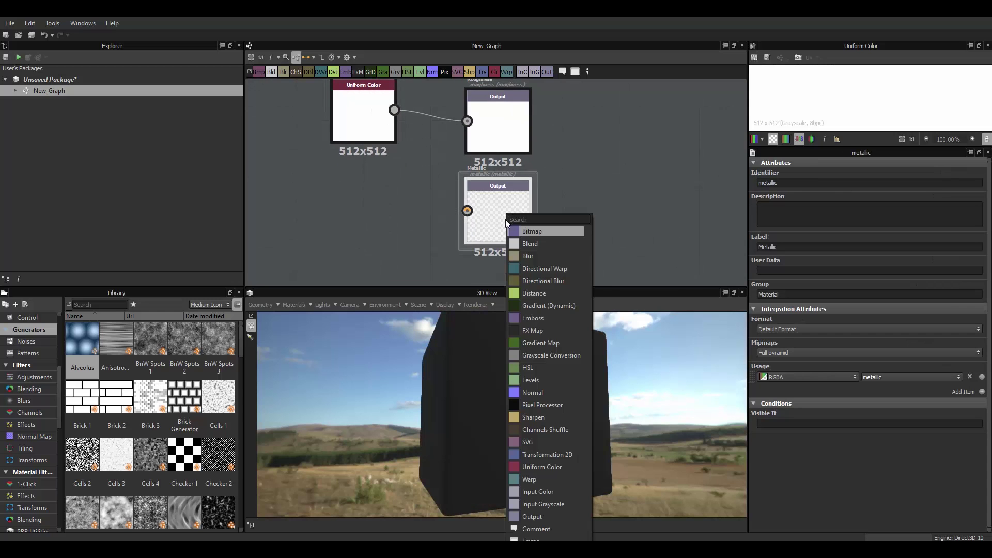
left_click(552, 465)
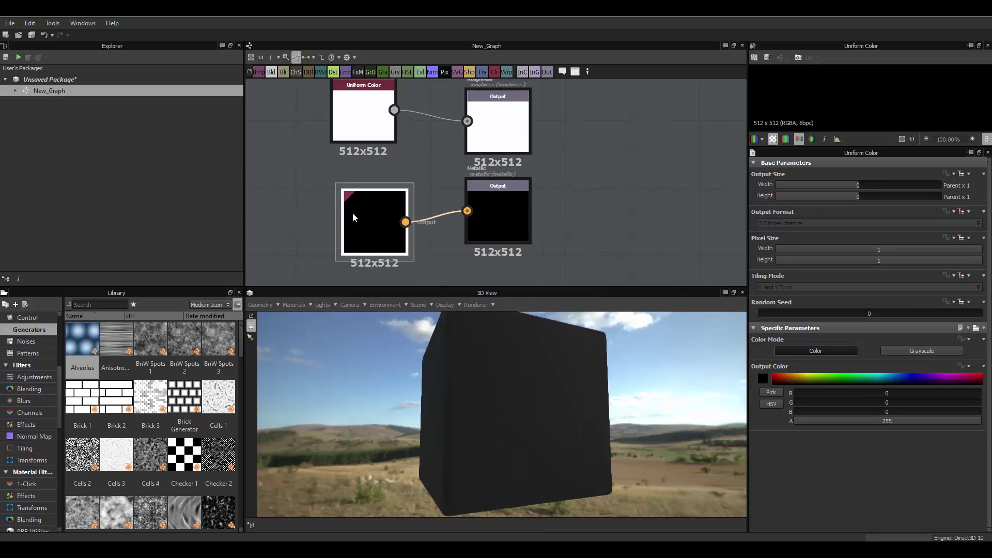
left_click(352, 212)
left_click(900, 349)
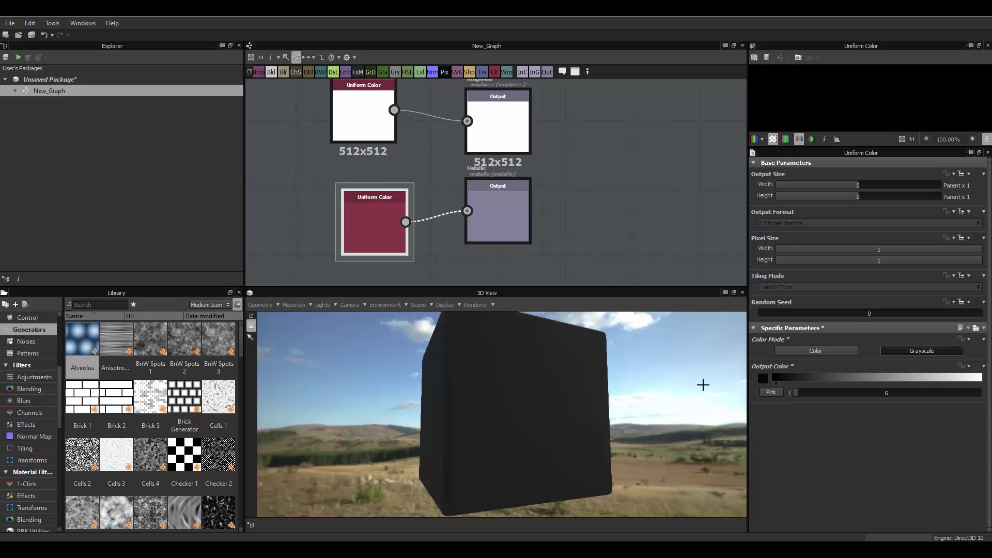
left_click_drag(589, 385, 537, 429)
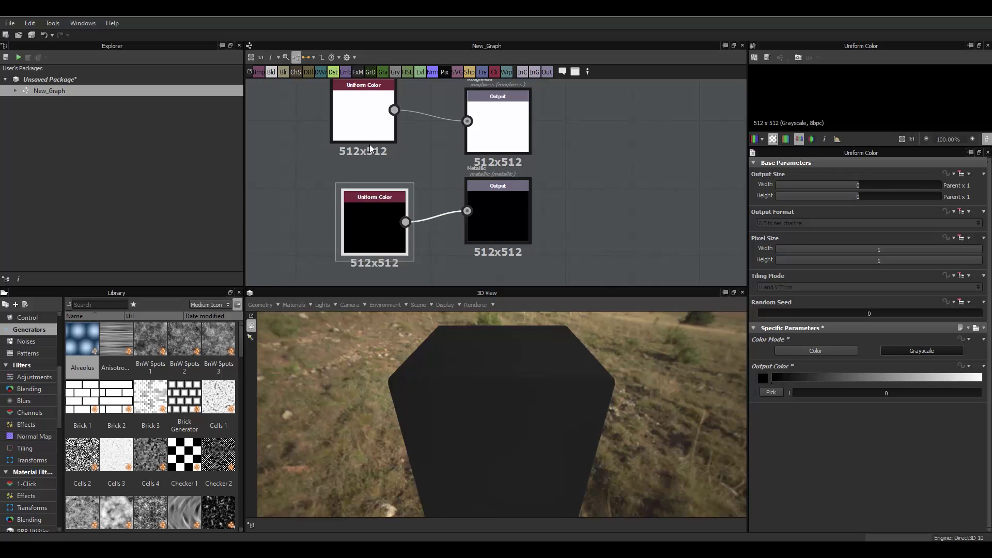
Dock both Uniform Color nodes onto the Roughness and Metallic outputs
key("d")
left_click(366, 113)
key("d")
Search the library for "brick" and place the Bricks 001 material in the graph beside the Base Color output
scroll(400, 110, "down", 3)
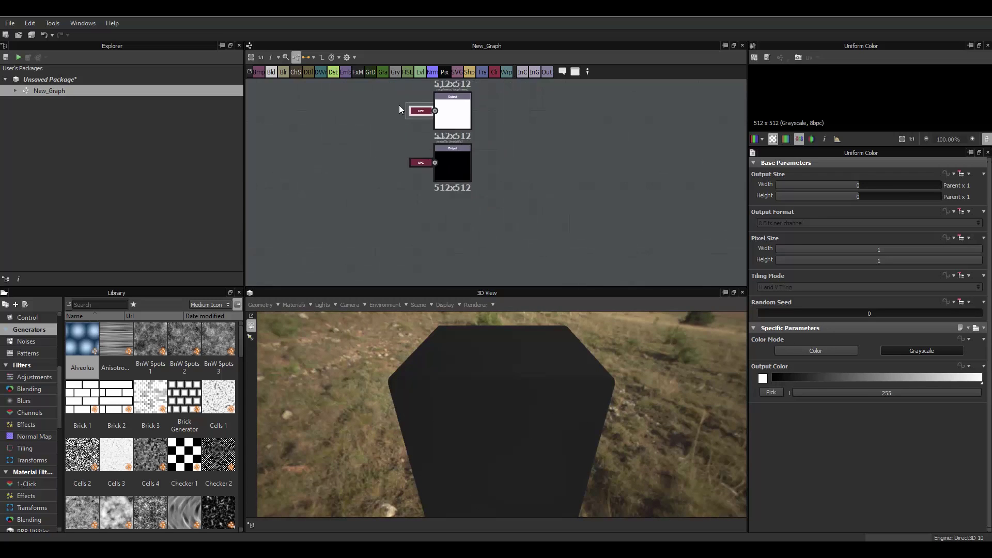
middle_click_drag(396, 118, 412, 225)
middle_click_drag(407, 149, 432, 194)
scroll(409, 173, "up", 2)
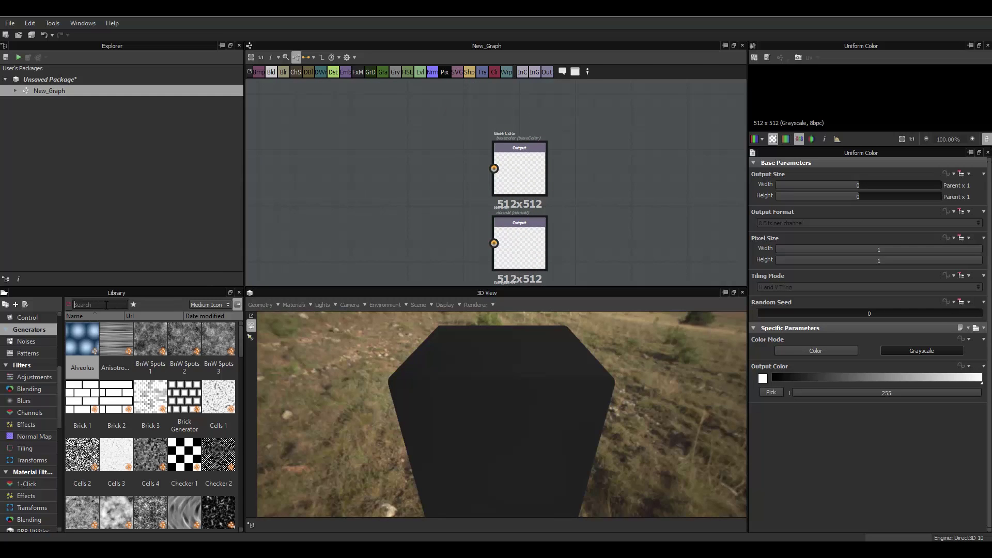
type("brick")
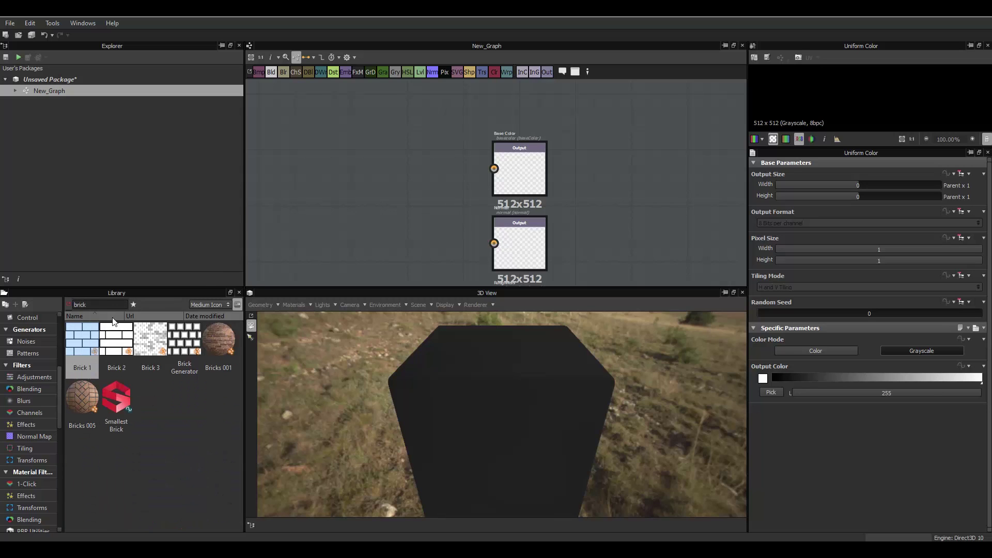
left_click_drag(218, 340, 364, 103)
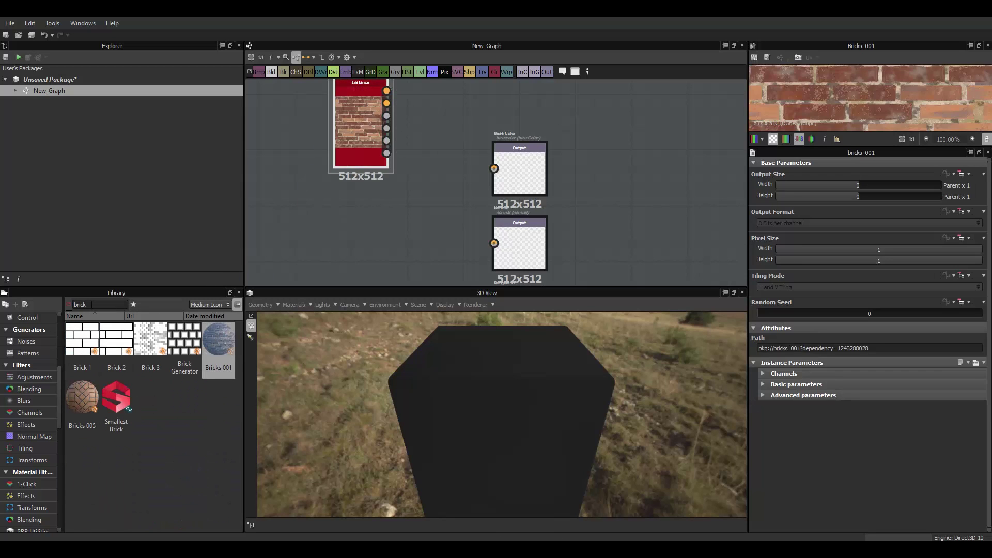
Search the library for "concre" and place the Concrete 011 material below the Bricks 001 node
key("BackSpace")
key("BackSpace")
key("BackSpace")
key("BackSpace")
key("BackSpace")
type("concre")
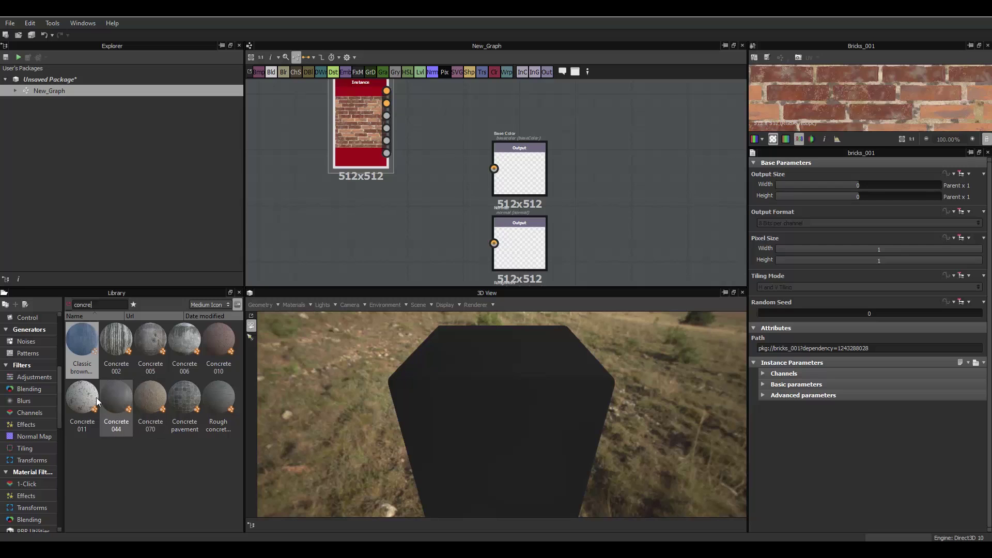
left_click_drag(91, 398, 326, 228)
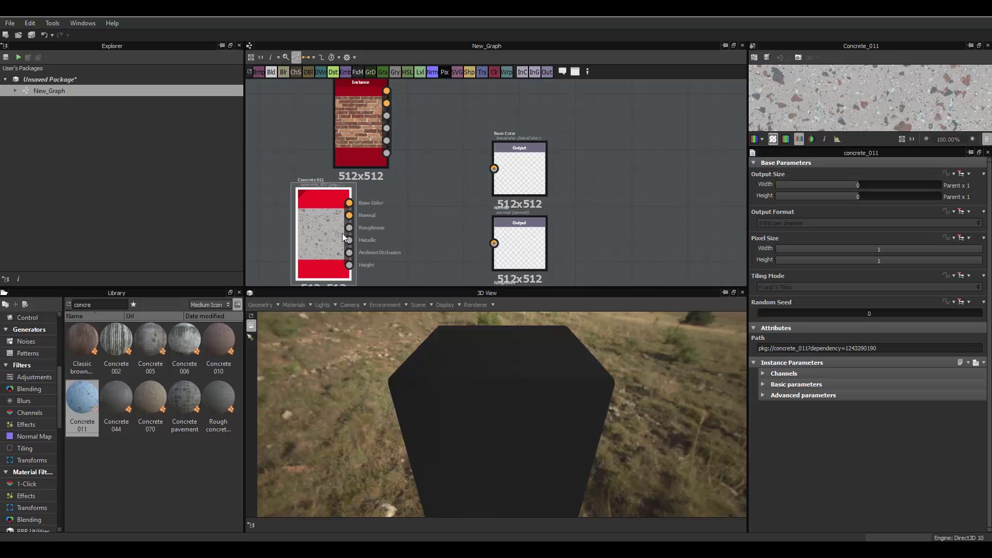
scroll(426, 141, "down", 2)
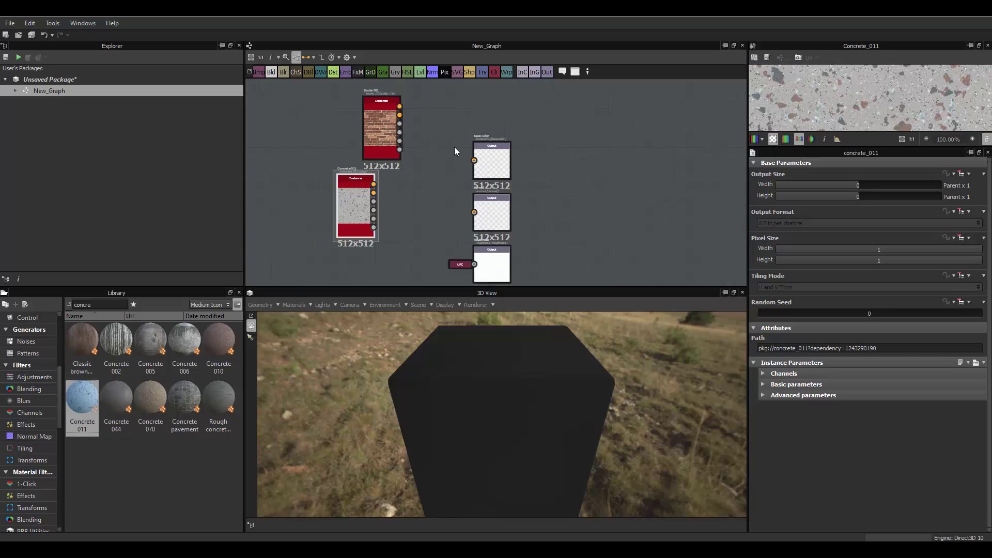
Preview the brick and concrete base colors in turn on the Base Color output, and remove the connection
scroll(443, 156, "up", 2)
left_click(522, 166)
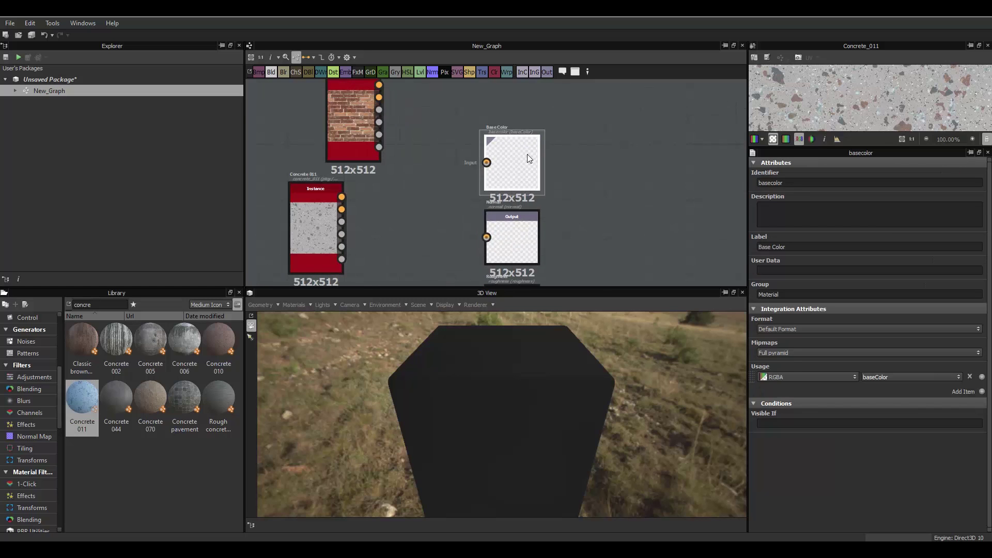
scroll(436, 143, "down", 2)
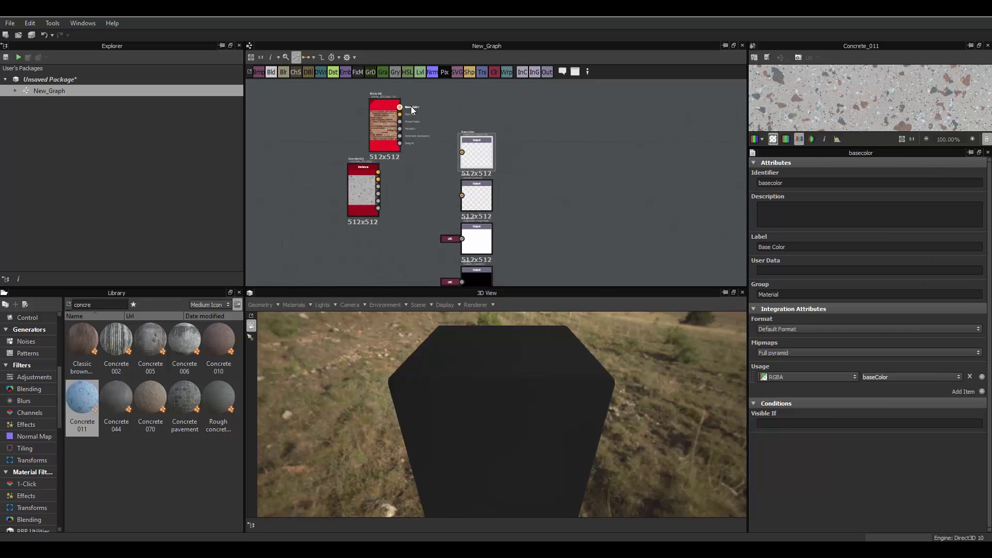
left_click_drag(400, 106, 462, 152)
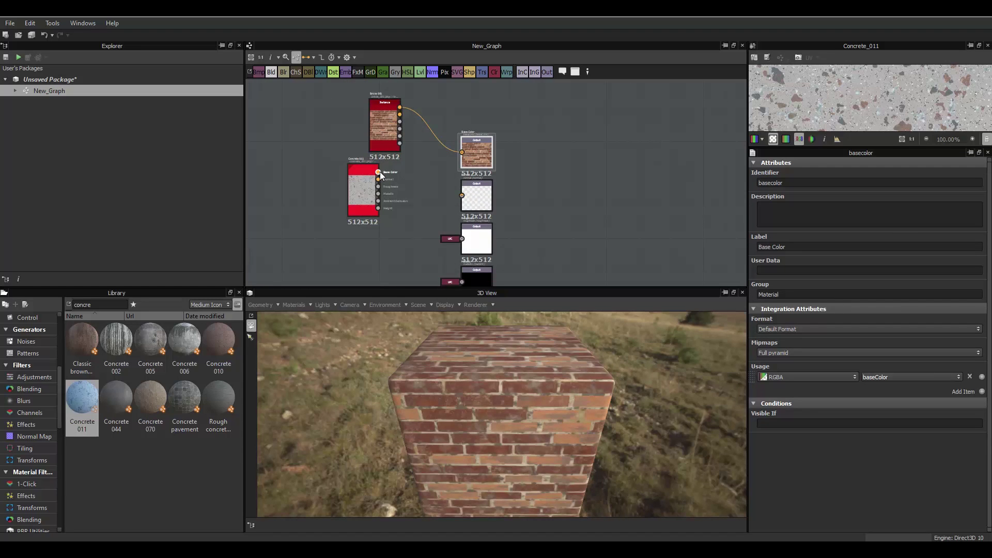
left_click_drag(378, 171, 462, 152)
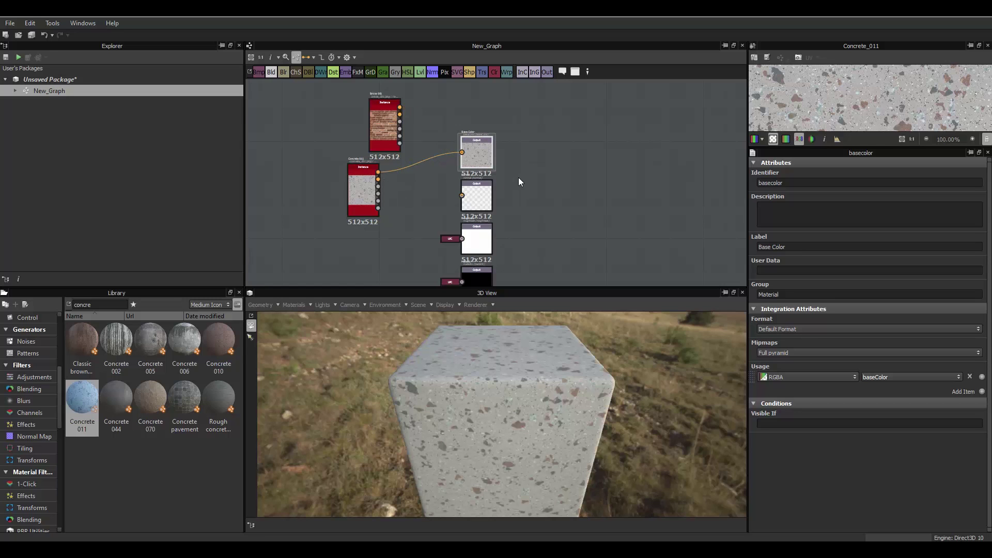
left_click(419, 167, "alt")
left_click_drag(507, 402, 429, 365)
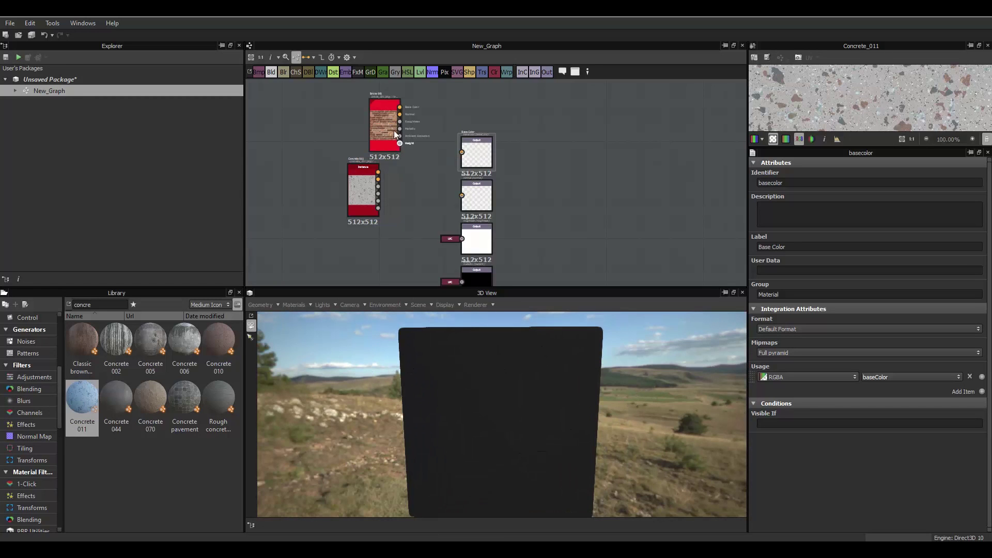
Space the Bricks 001 and Concrete 011 nodes apart, farther from the output nodes
left_click_drag(393, 130, 358, 139)
left_click_drag(351, 199, 350, 232)
scroll(397, 152, "up", 1)
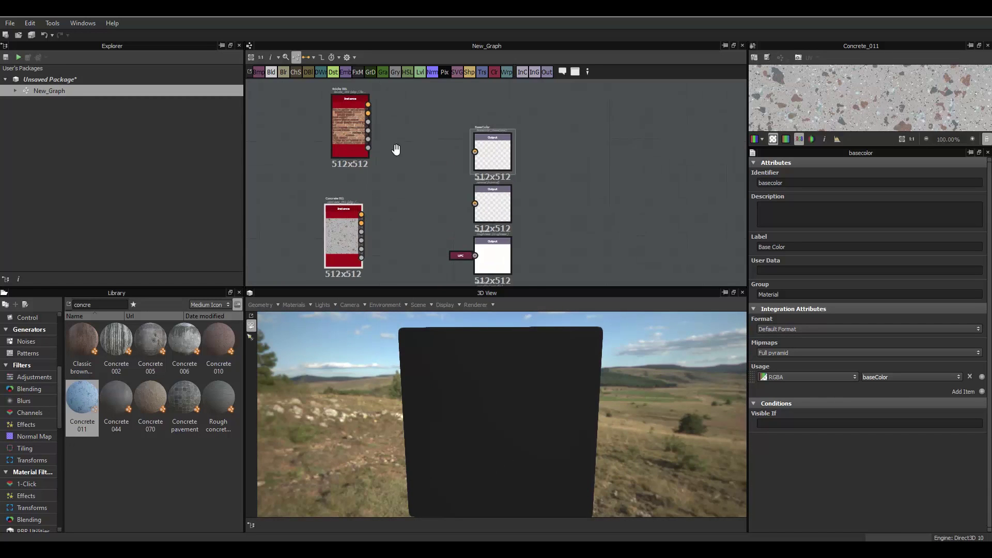
scroll(397, 150, "up", 2)
left_click(296, 187)
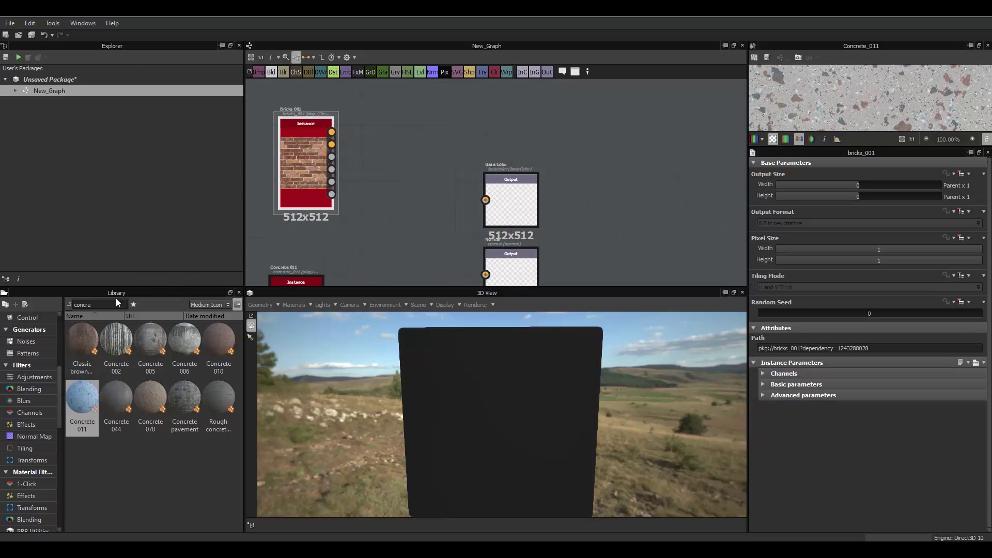
Search the library for "symm" and place a Symmetry Slice node beside Bricks 001
key("BackSpace")
key("BackSpace")
key("BackSpace")
key("BackSpace")
key("BackSpace")
key("BackSpace")
type("symm")
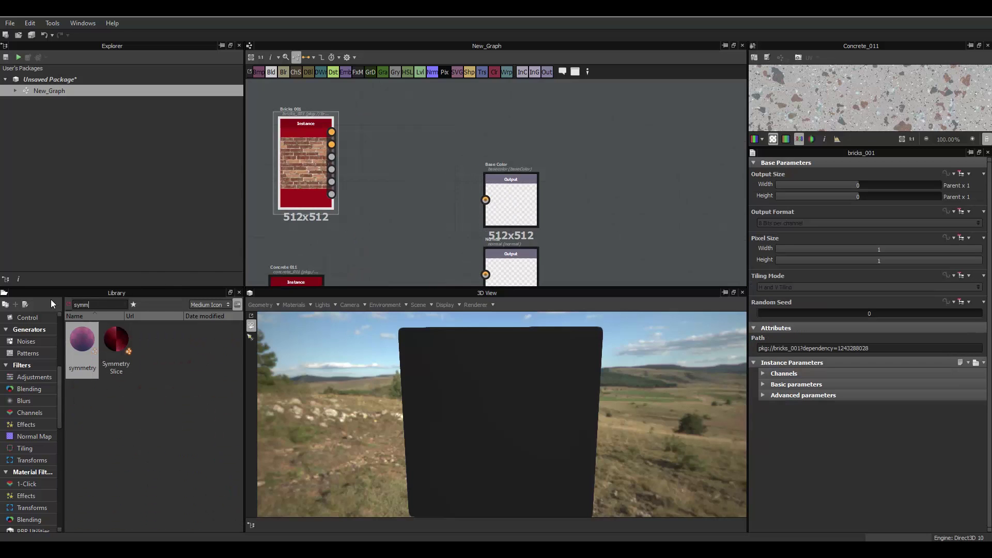
left_click_drag(116, 341, 407, 148)
scroll(373, 225, "down", 2)
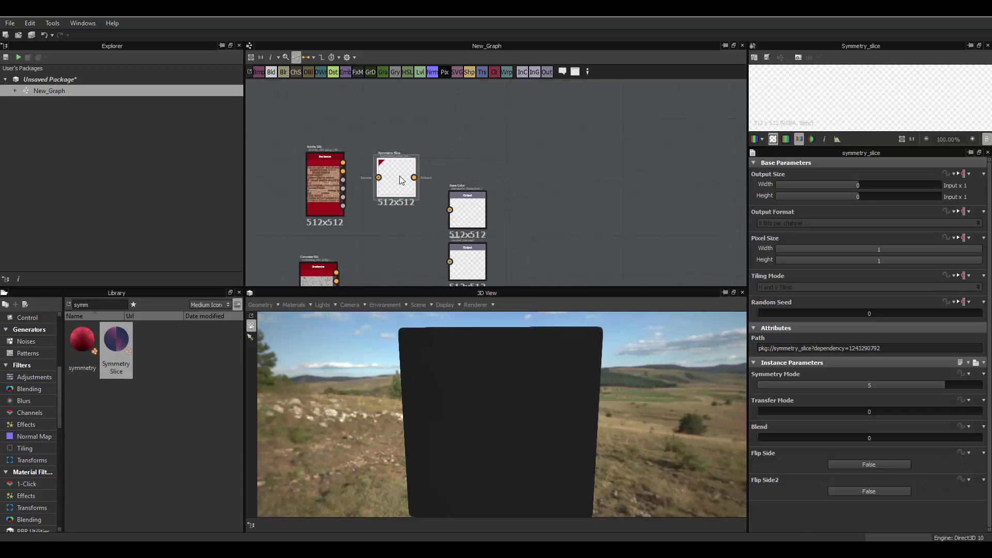
Duplicate the Symmetry Slice node beside Concrete 011 and feed it with the concrete's Base Color
key("ctrl+d")
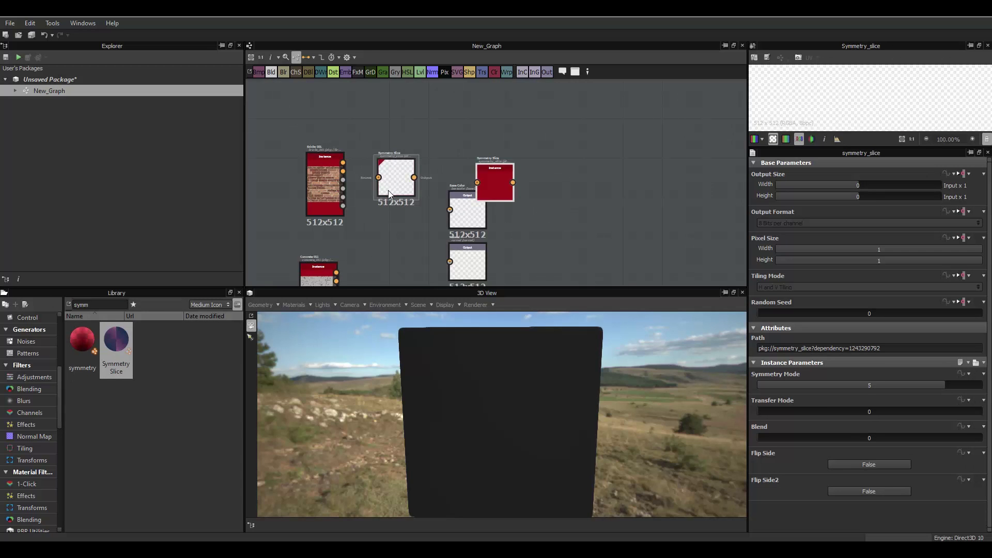
left_click_drag(486, 170, 371, 260)
scroll(372, 260, "down", 1)
middle_click_drag(352, 254, 347, 179)
scroll(346, 196, "up", 2)
left_click_drag(336, 201, 372, 197)
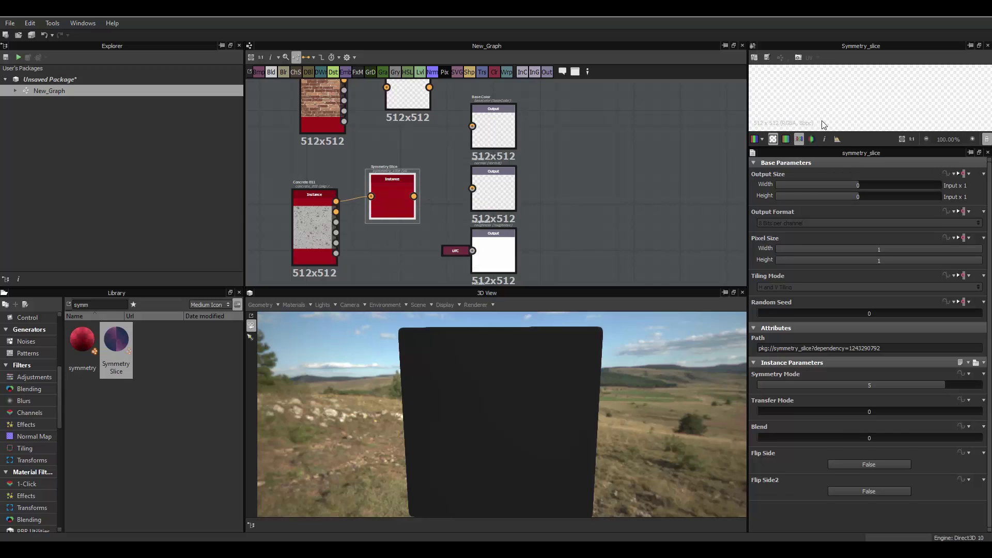
Enlarge the 2D view and connect the concrete's Symmetry Slice to the Base Color output
left_click_drag(846, 147, 845, 214)
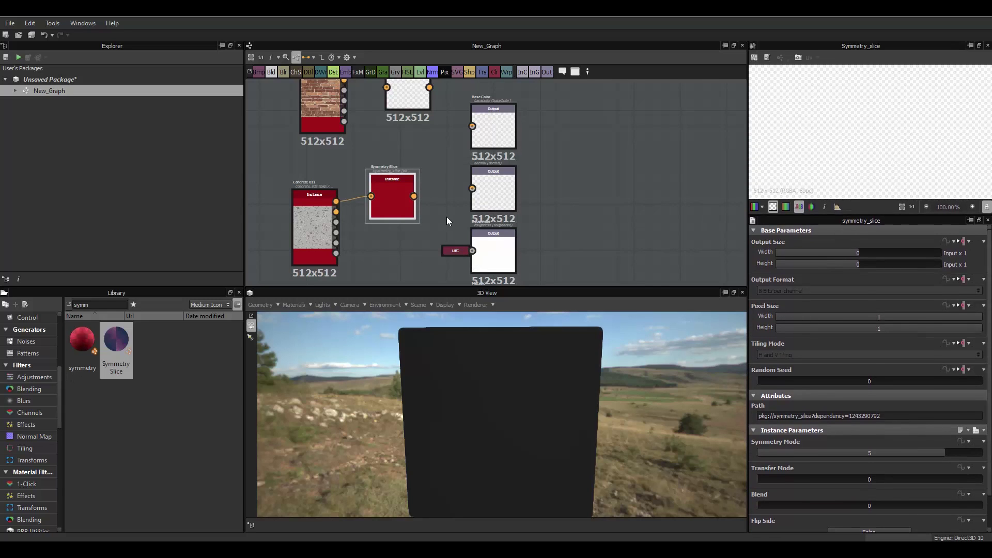
scroll(446, 216, "up", 2)
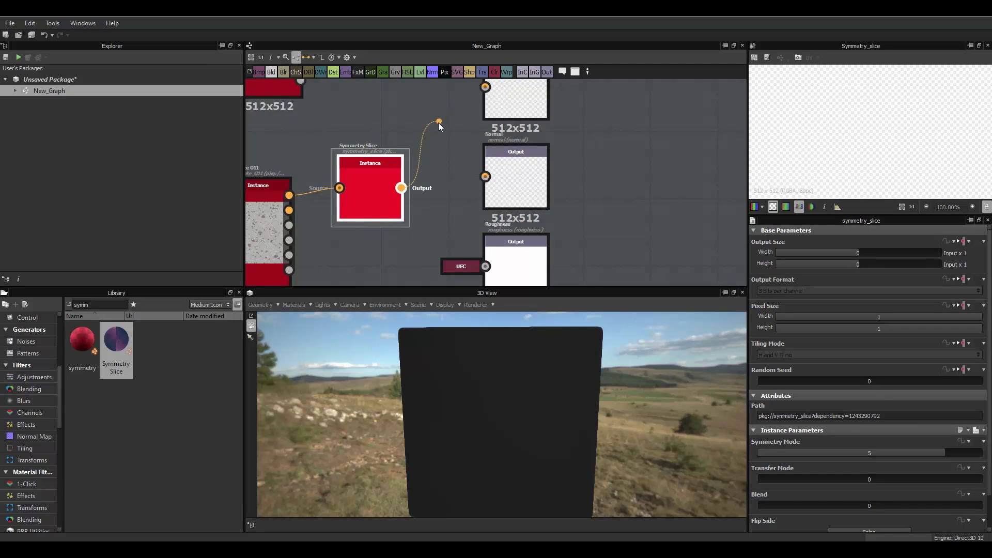
scroll(439, 129, "down", 3)
middle_click_drag(419, 163, 419, 227)
left_click_drag(420, 221, 461, 173)
scroll(433, 215, "up", 2)
scroll(406, 242, "up", 2)
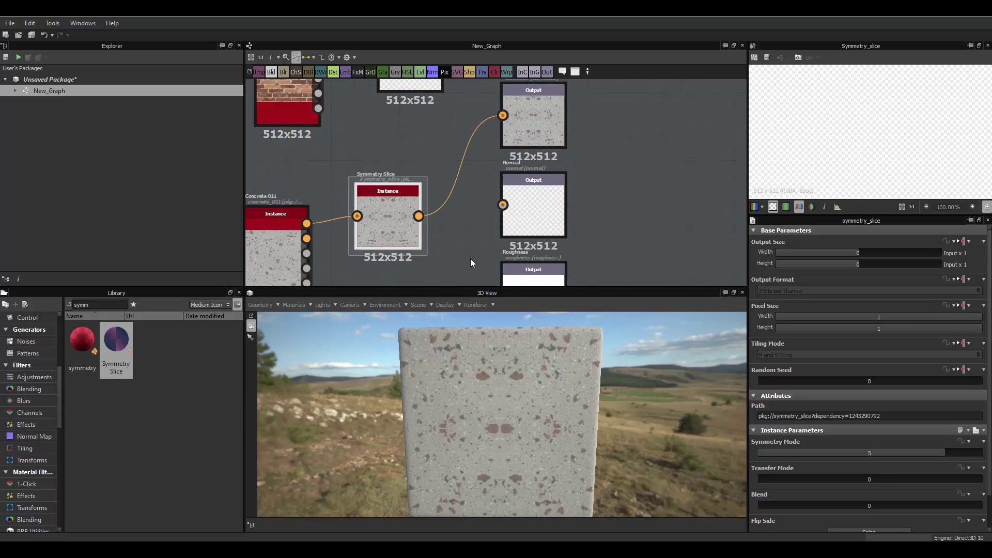
Show the concrete's Symmetry Slice in the 2D view and set its Symmetry Mode to 4 and Transfer Mode to 2
middle_click_drag(428, 268, 452, 222)
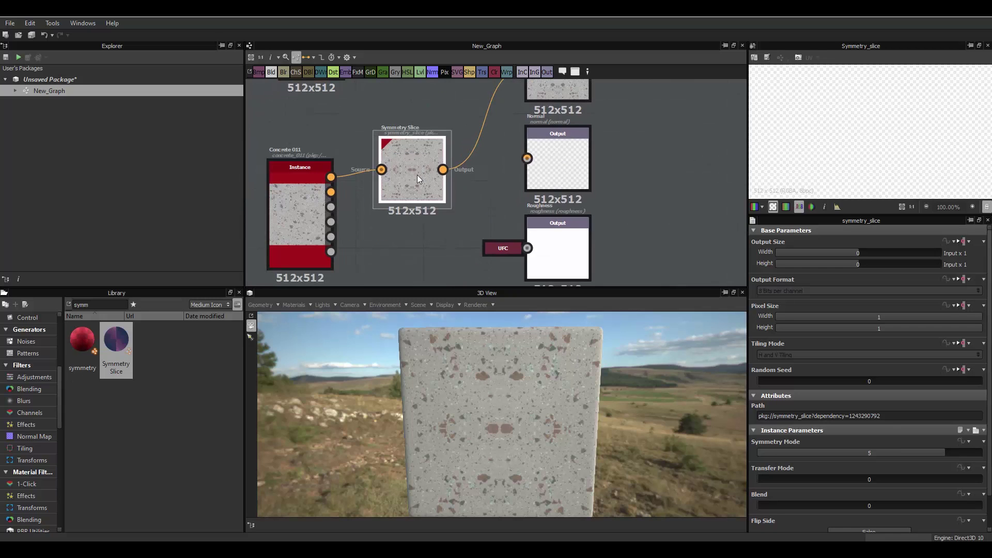
scroll(857, 117, "down", 4)
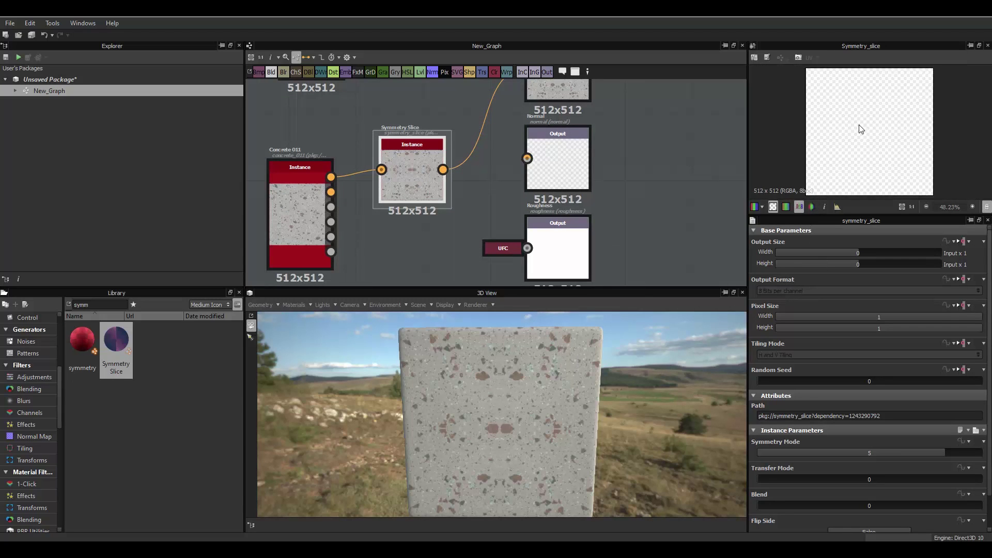
scroll(860, 150, "up", 2)
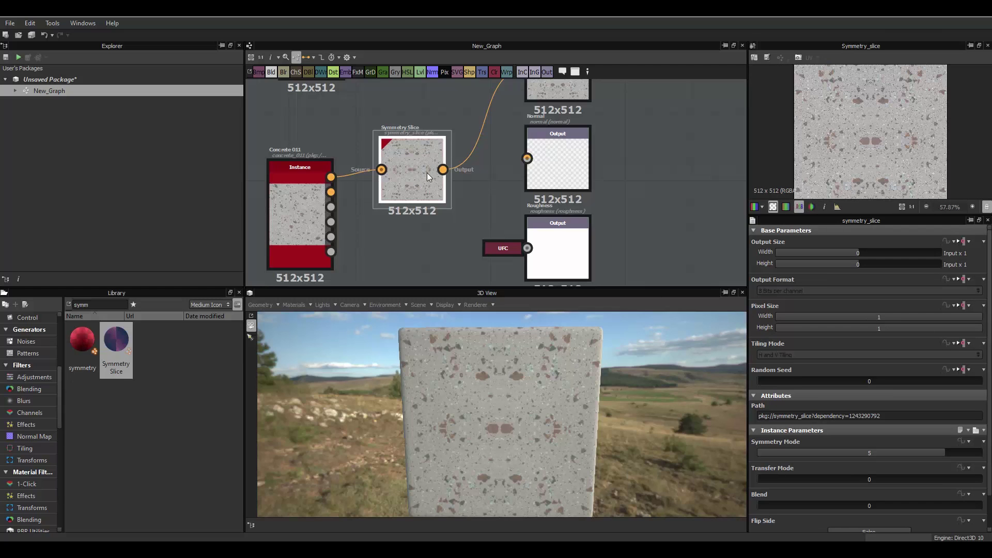
scroll(885, 134, "down", 1)
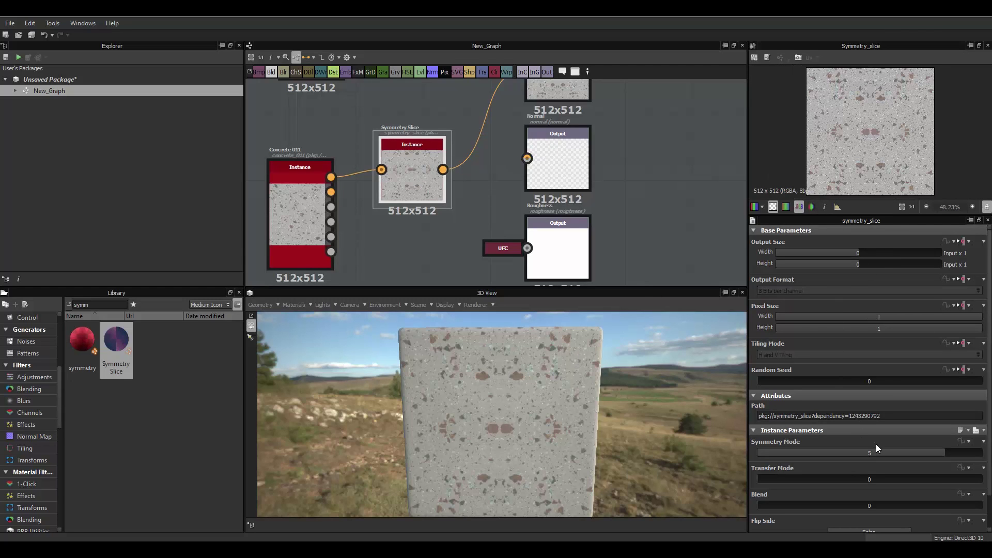
left_click_drag(927, 452, 917, 451)
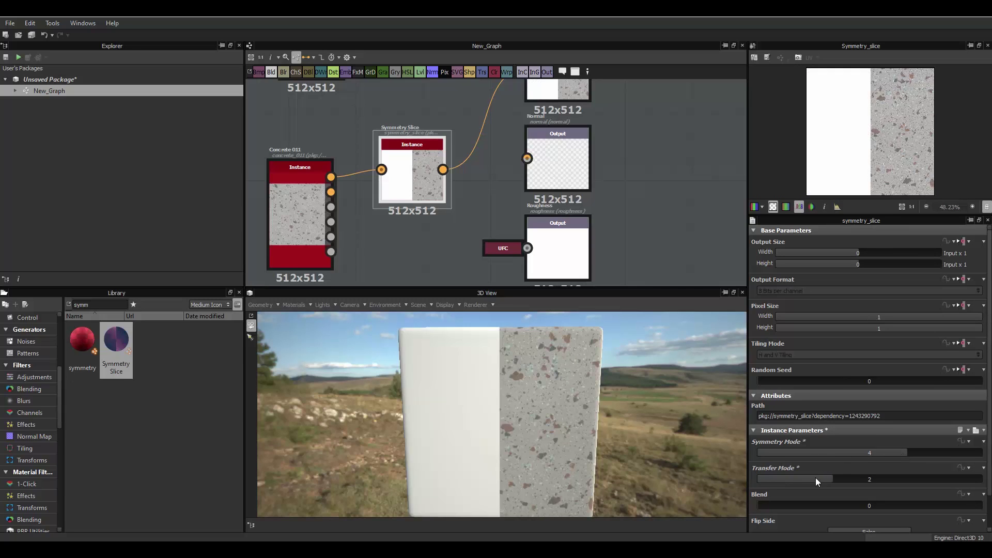
middle_click_drag(439, 386, 404, 370)
middle_click_drag(484, 378, 483, 376)
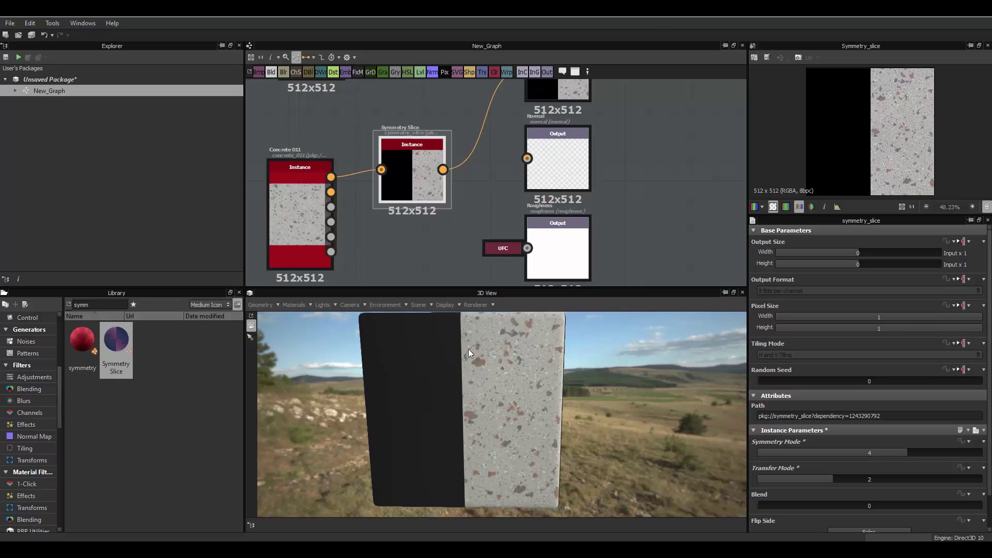
left_click_drag(468, 348, 489, 371)
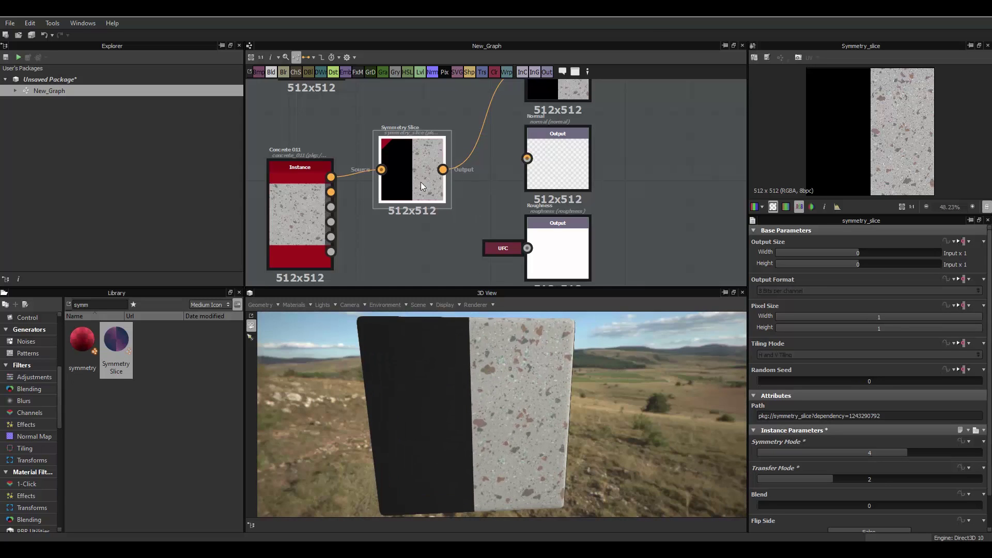
Insert a Transformation 2D node between the concrete's Symmetry Slice and the Base Color output, rotated 90 degrees clockwise
left_click_drag(420, 182, 391, 200)
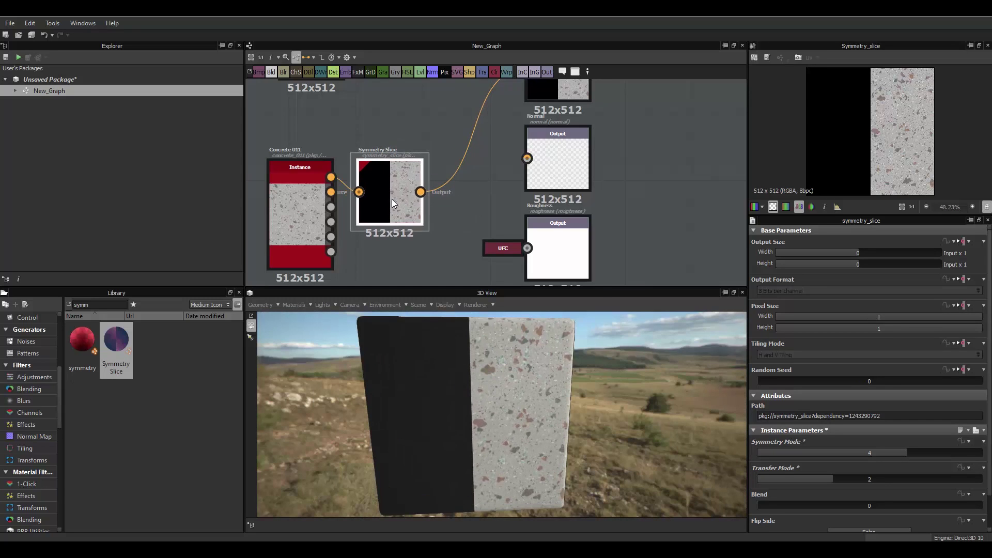
right_click(460, 167)
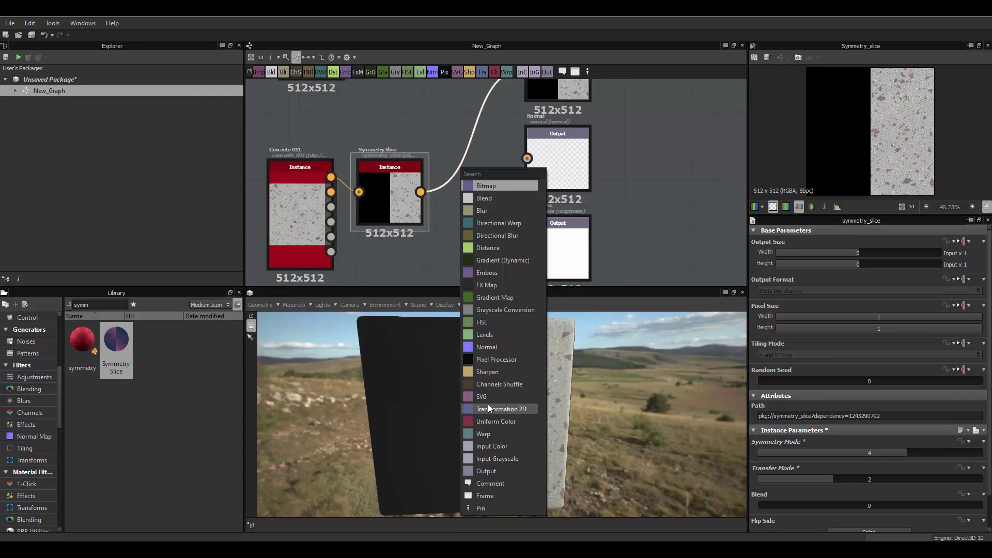
left_click(488, 404)
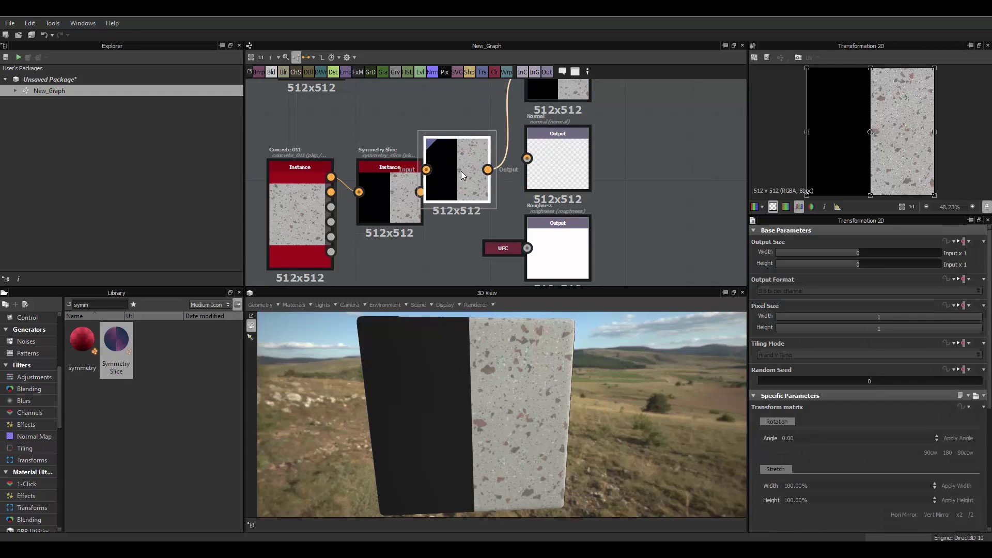
left_click(931, 454)
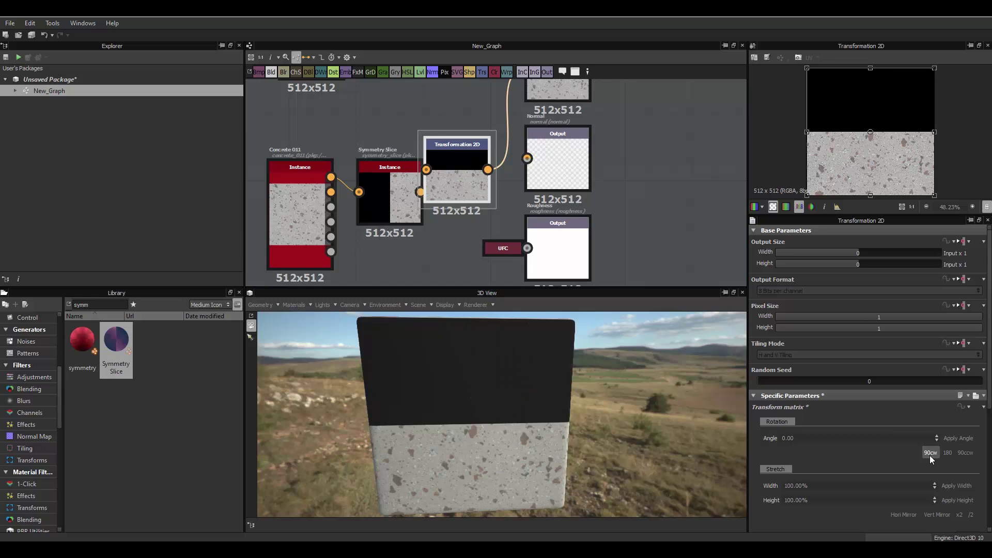
left_click_drag(582, 445, 543, 445)
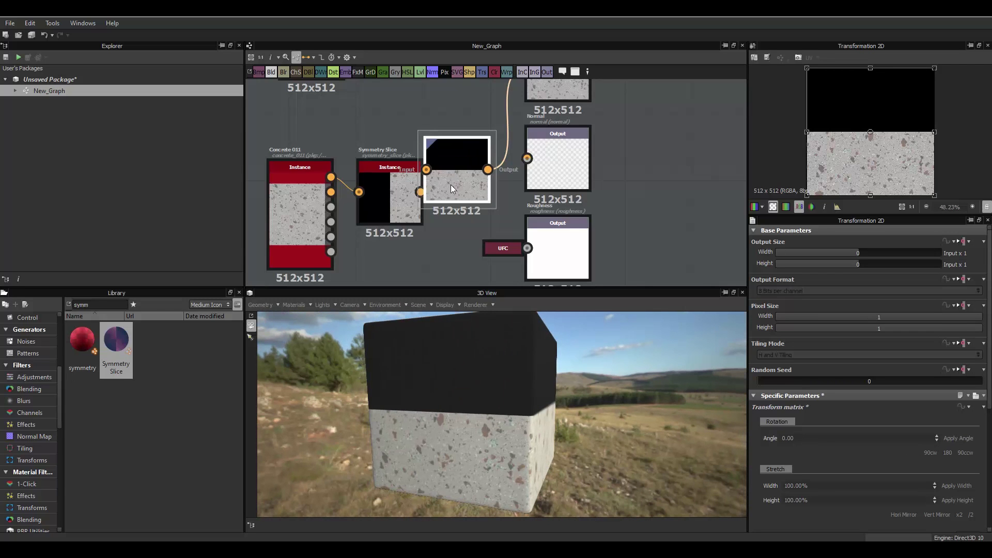
Dock the Transformation 2D node and the concrete's Symmetry Slice in front of the Base Color output
key("Delete")
left_click(384, 192)
key("Delete")
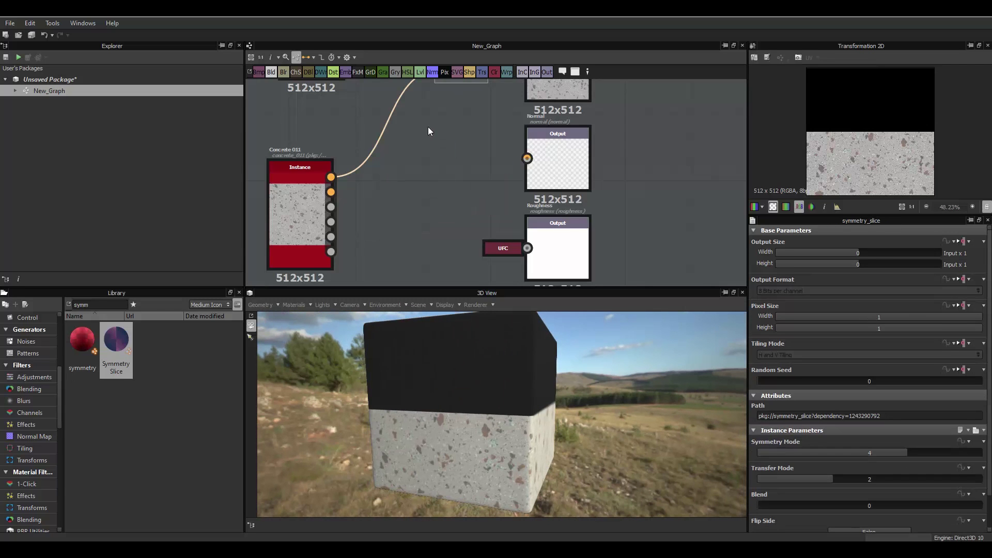
scroll(428, 128, "down", 4)
middle_click_drag(449, 162, 454, 215)
scroll(471, 155, "up", 5)
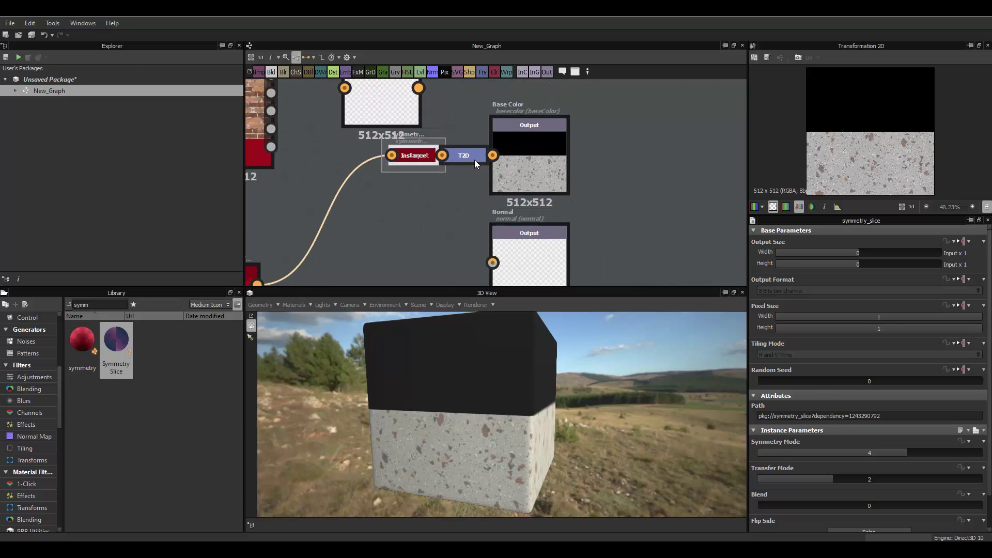
Undock and disconnect the Transformation 2D from the Base Color output, and move that output farther away from the other nodes
left_click(474, 160)
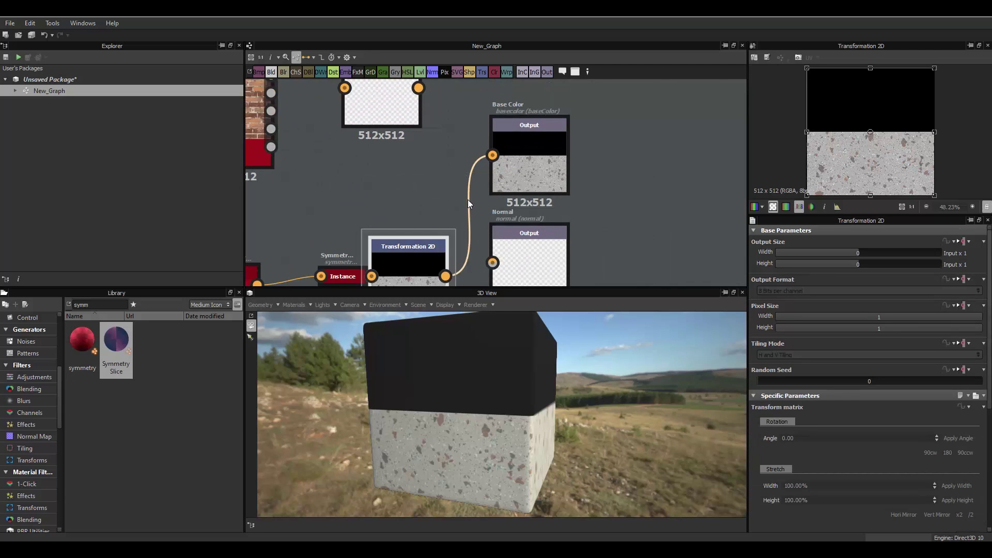
left_click(467, 200)
key("Delete")
left_click_drag(527, 160, 594, 159)
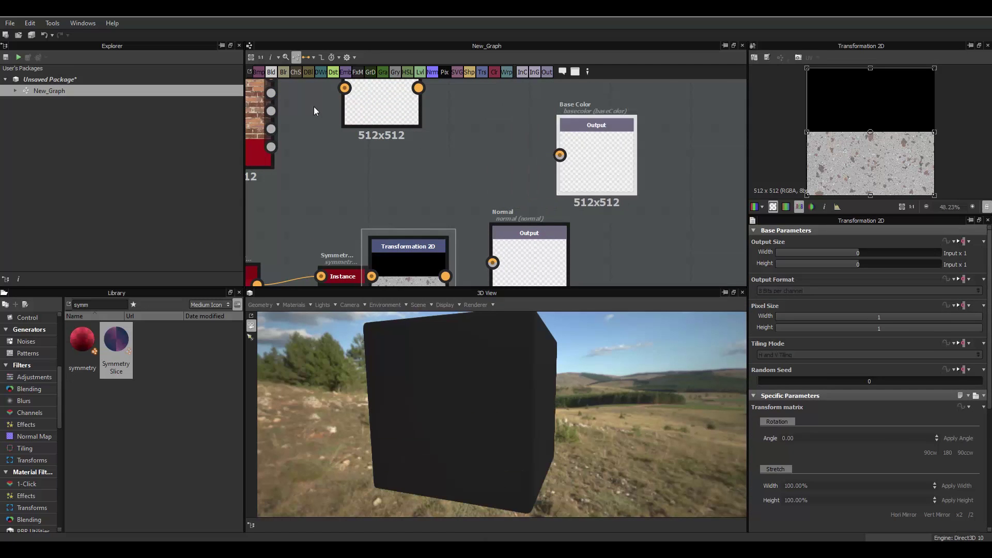
Connect the Base Color output of the Bricks 001 node to the Source input of the neighbouring Symmetry Slice
middle_click_drag(314, 107, 337, 187)
scroll(336, 189, "down", 1)
scroll(337, 190, "up", 1)
middle_click_drag(491, 210, 494, 173)
left_click(503, 154)
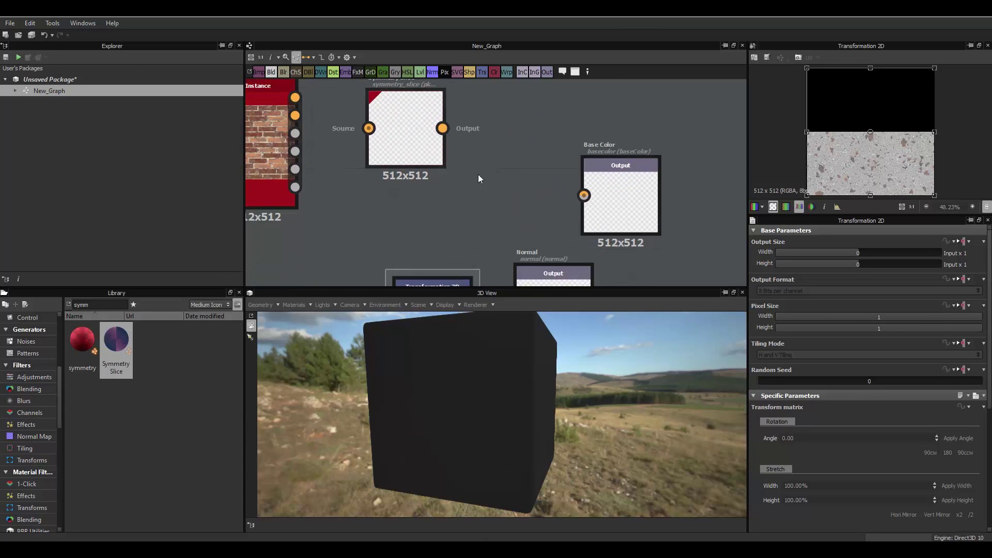
middle_click_drag(515, 195, 533, 227)
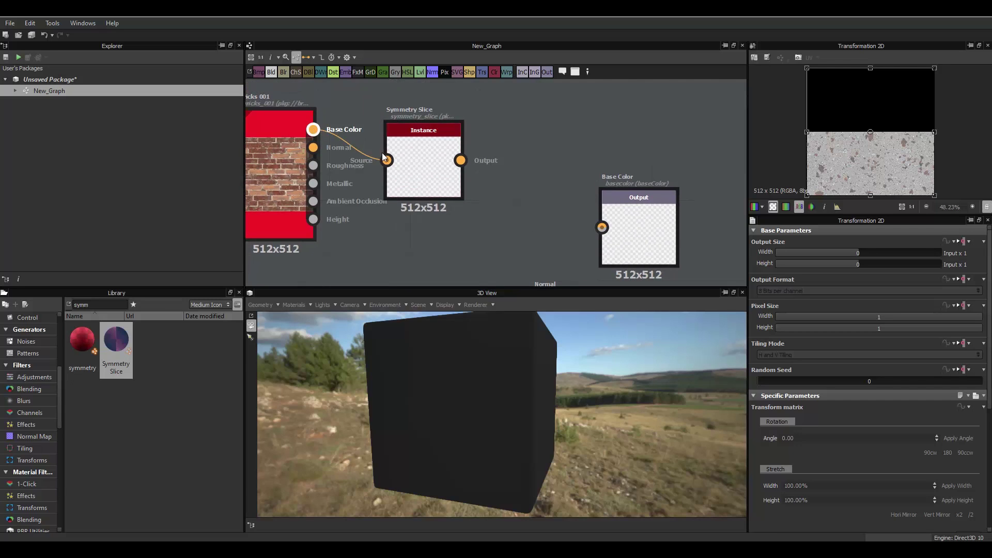
left_click_drag(382, 154, 386, 160)
Set the brick Symmetry Slice to Symmetry Mode 4 and Transfer Mode 2, and connect its output to the Base Color output
left_click(423, 163)
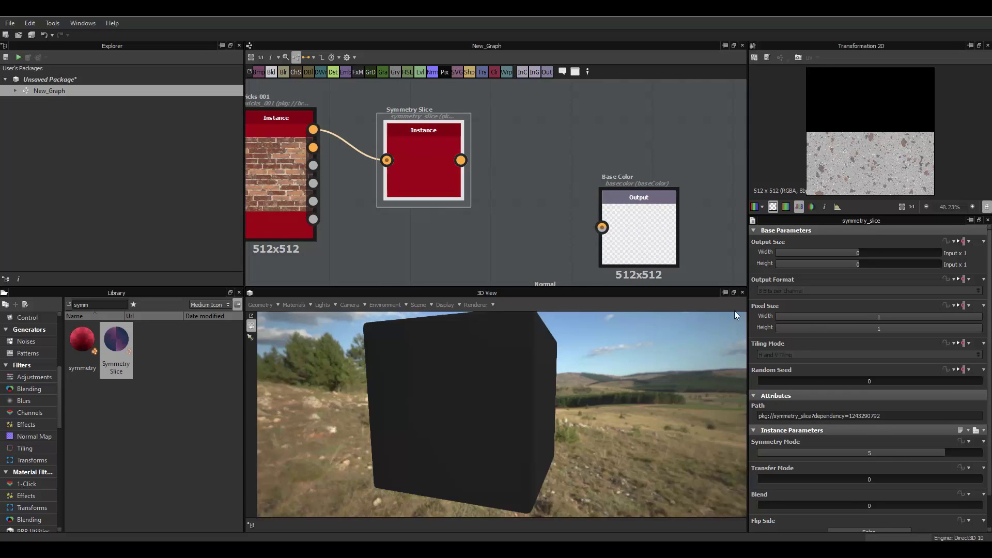
left_click_drag(901, 457, 887, 454)
left_click(833, 474)
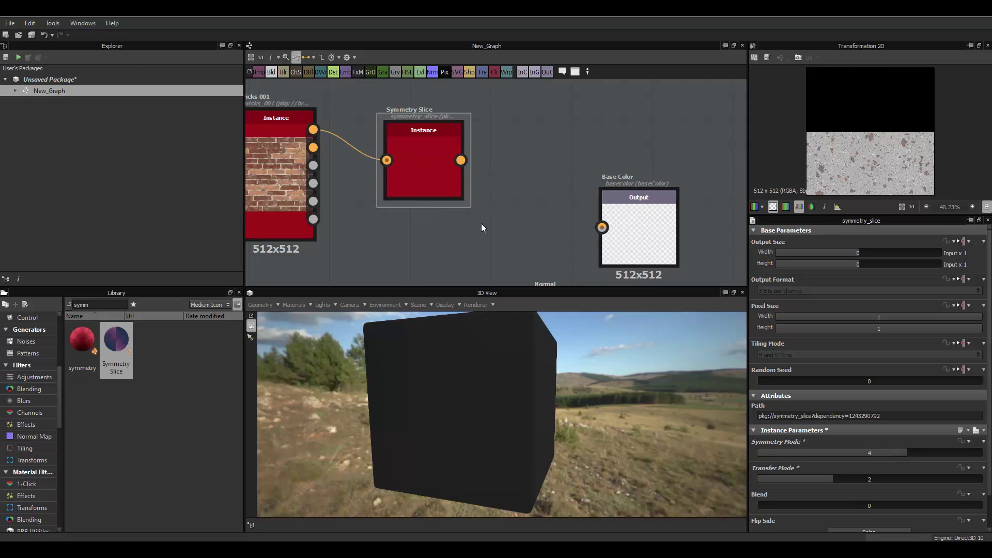
left_click_drag(461, 161, 603, 228)
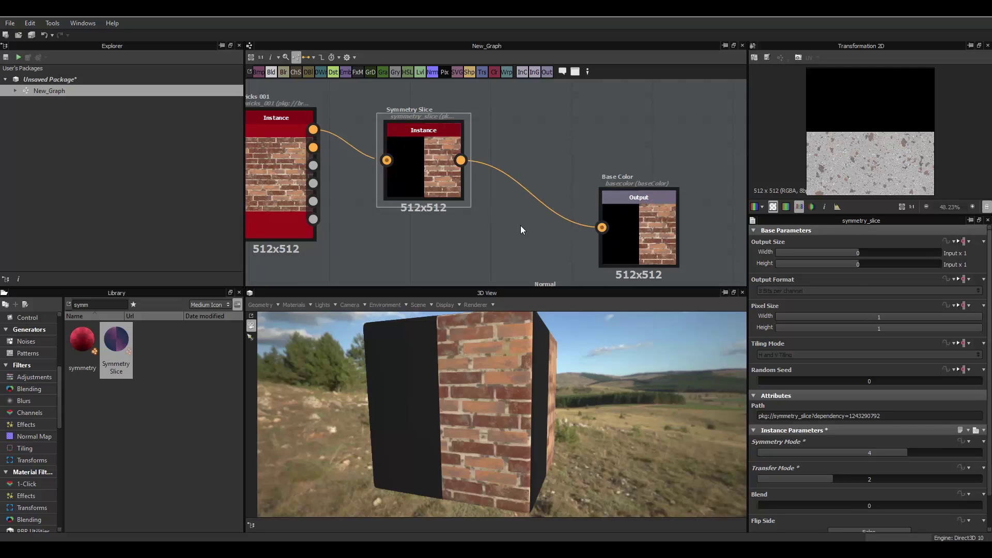
Insert a Transformation 2D node between the brick Symmetry Slice and the Base Color output, rotated 90 degrees clockwise three times
left_click(541, 203)
key("space")
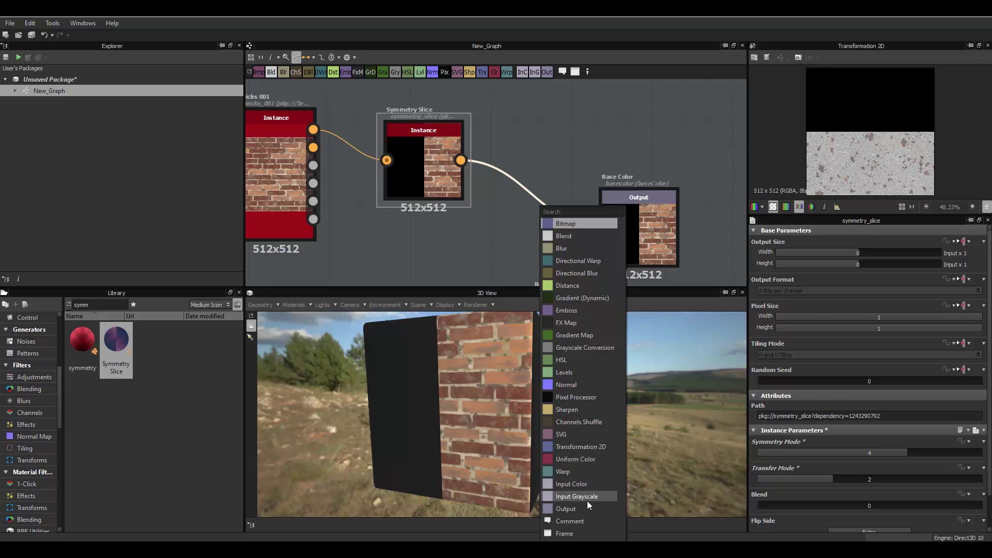
left_click(590, 446)
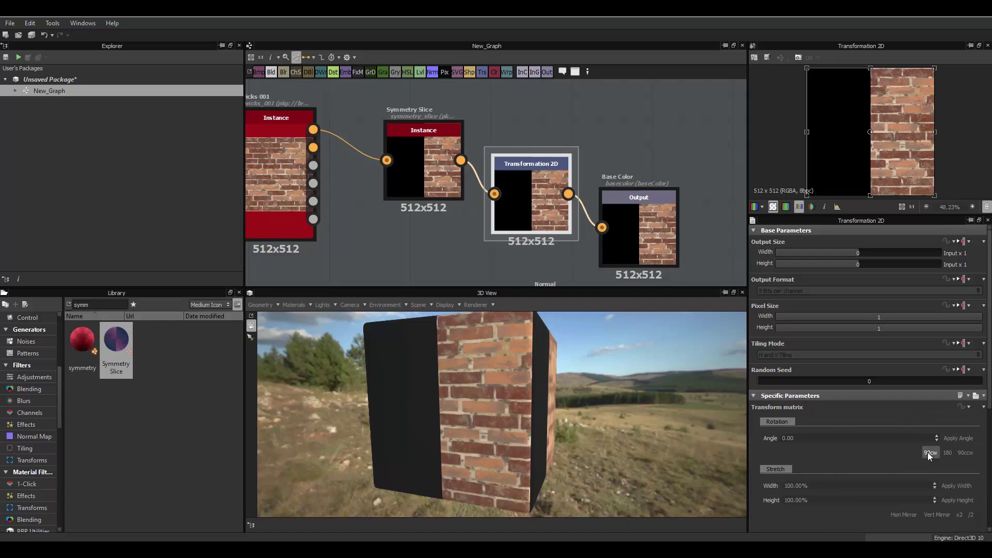
left_click(929, 455)
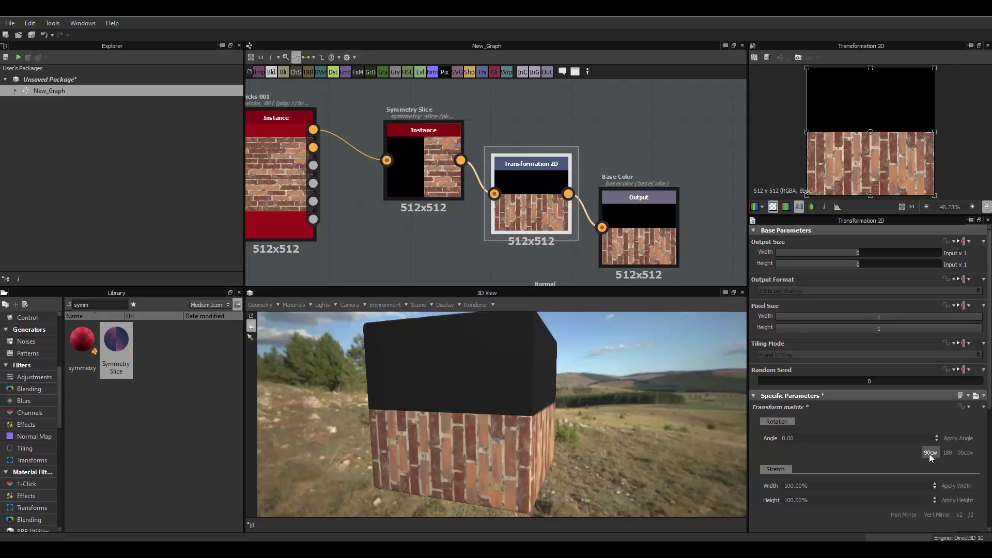
left_click(929, 454)
left_click(929, 454)
scroll(463, 224, "down", 2)
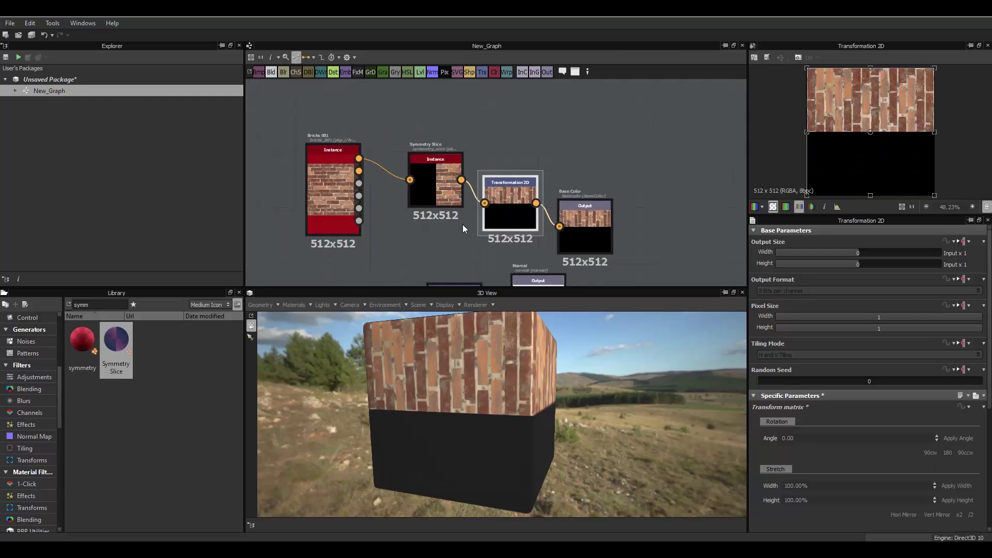
scroll(463, 225, "down", 1)
key("Delete")
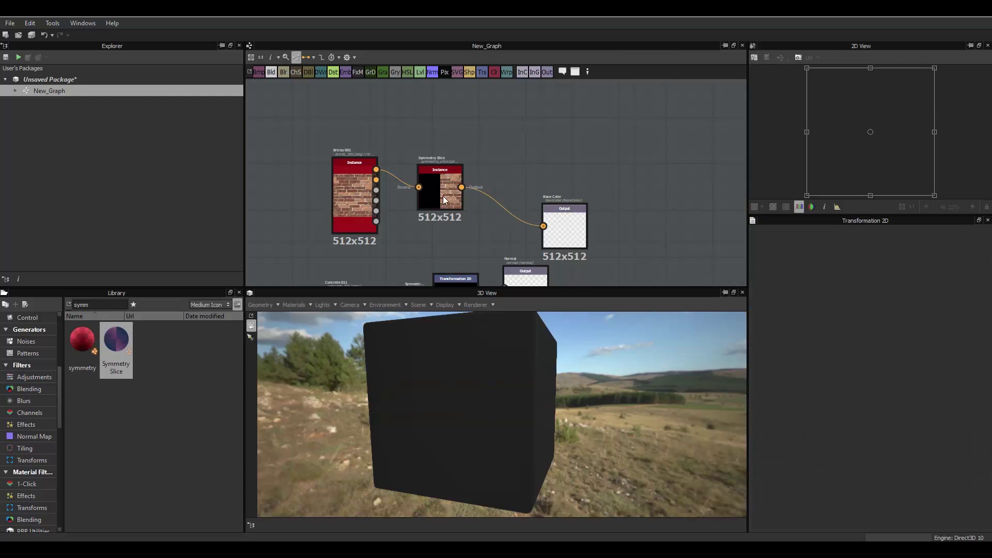
key("ctrl+z")
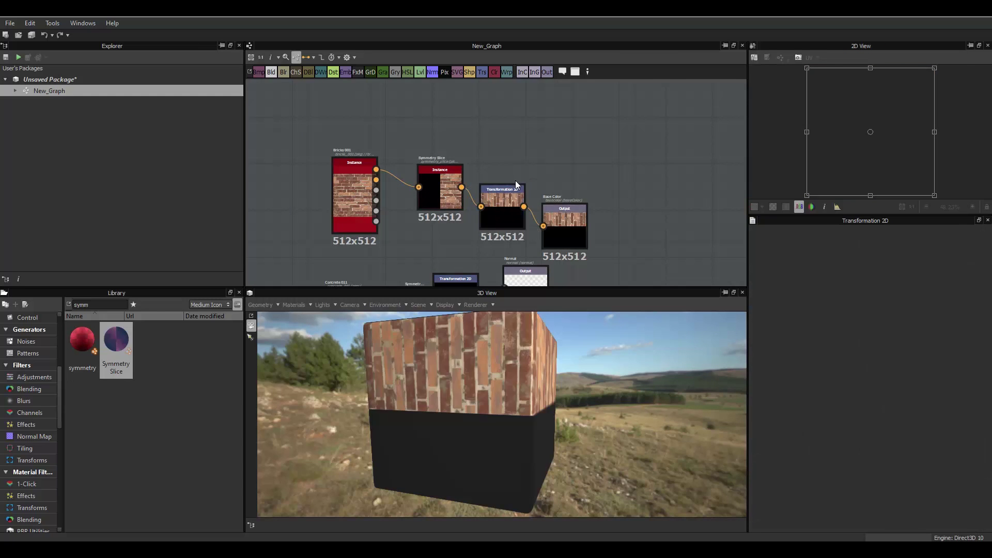
Disconnect the brick's Transformation 2D from the Base Color output and move the two nodes farther apart
left_click_drag(501, 210, 471, 220)
left_click(520, 222)
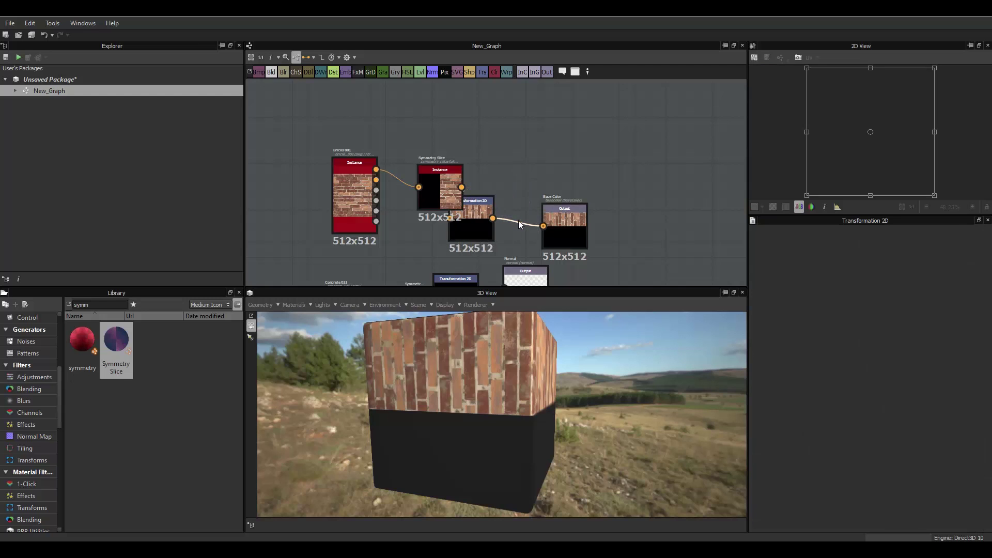
key("Delete")
left_click_drag(557, 221, 573, 214)
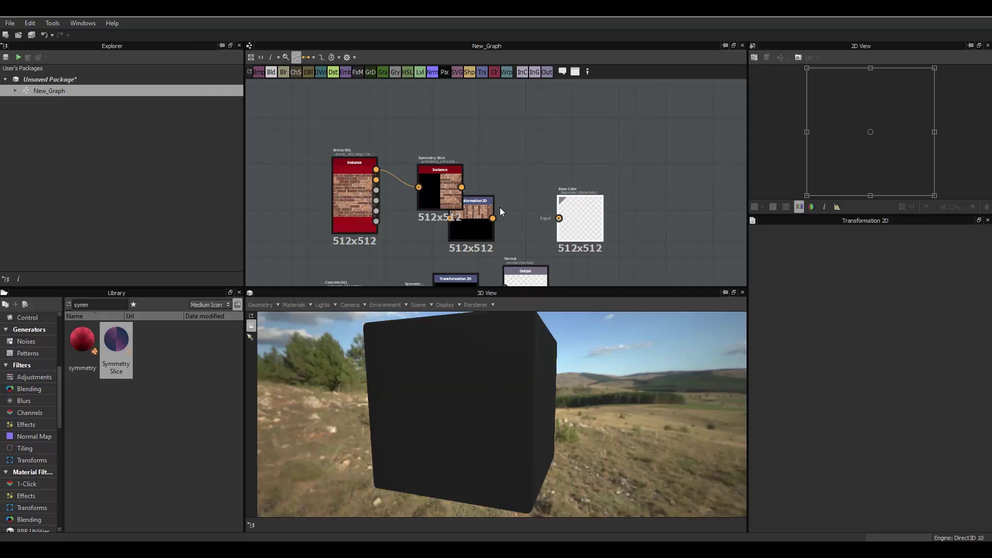
Move the brick's Symmetry Slice and Transformation 2D nodes closer to the Bricks 001 node
left_click(435, 197)
left_click_drag(435, 197, 401, 178)
left_click_drag(474, 214, 467, 214)
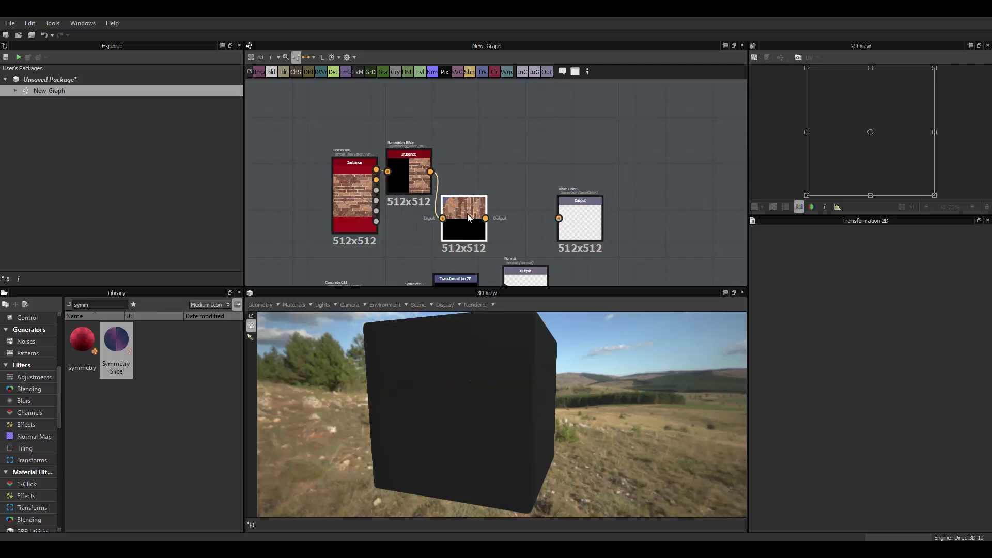
Add a Blend node in the gap between the brick's Transformation 2D and the Base Color output
scroll(486, 216, "up", 2)
middle_click_drag(553, 239, 544, 182)
left_click(520, 157)
left_click(520, 157)
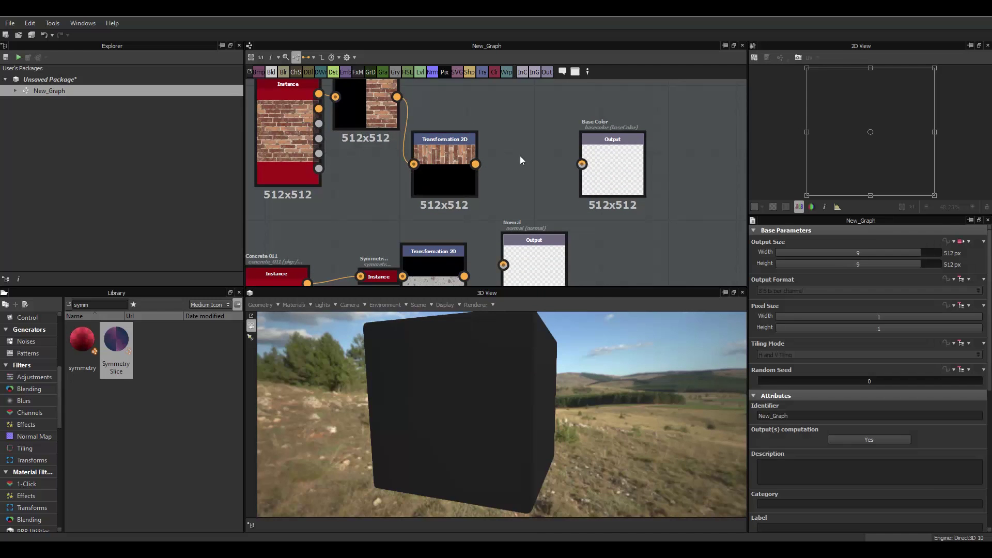
right_click(520, 156)
left_click(514, 158)
right_click(519, 154)
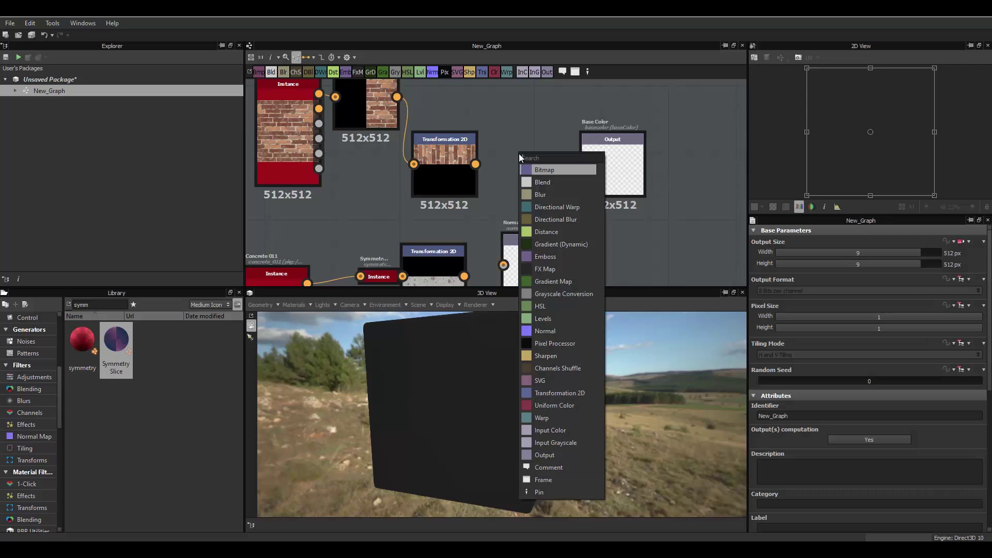
left_click(544, 186)
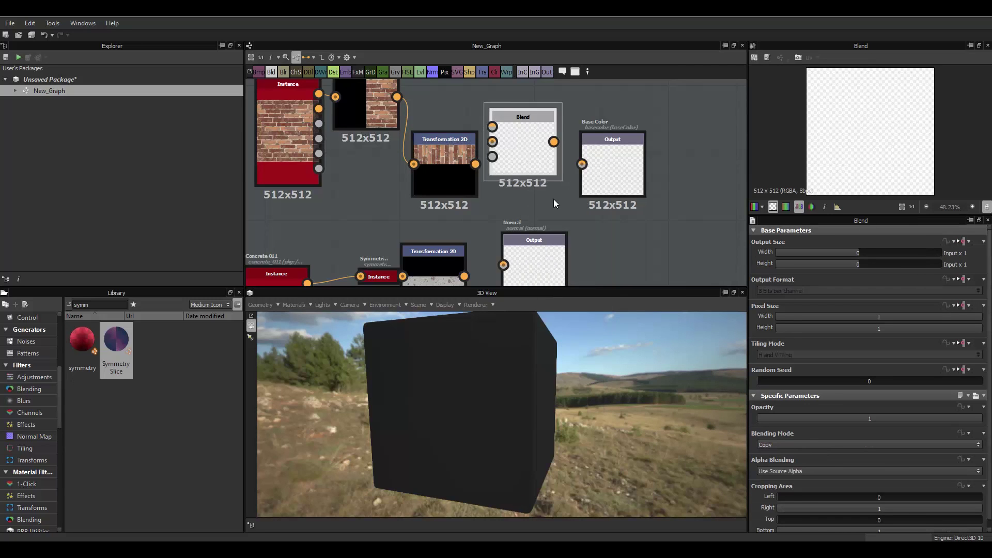
Wire the brick and concrete Transformation 2D nodes into the Blend's Foreground and Background, and the Blend into the Base Color output
scroll(548, 217, "down", 3)
left_click_drag(499, 191, 479, 192)
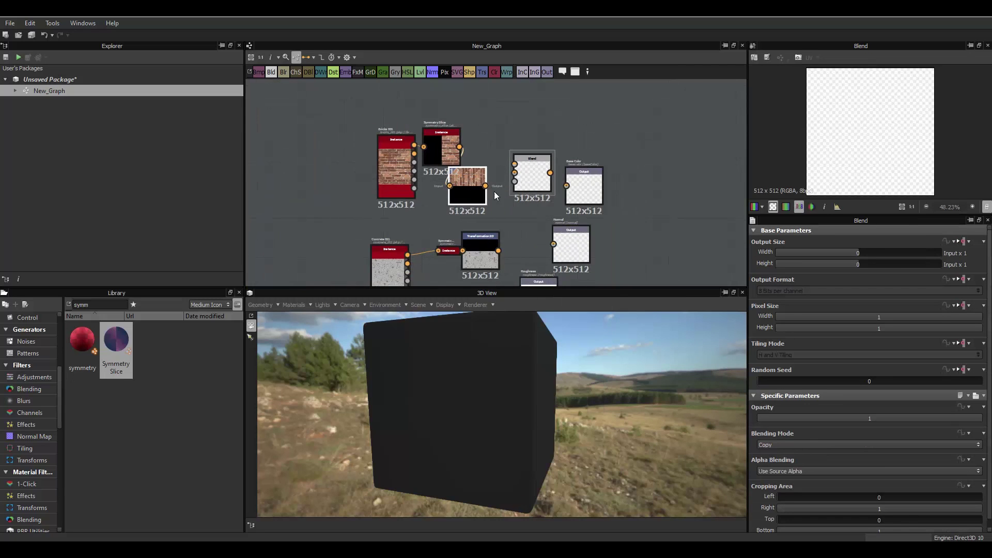
scroll(511, 177, "up", 3)
left_click_drag(534, 169, 544, 207)
scroll(491, 254, "down", 2)
scroll(492, 266, "down", 3)
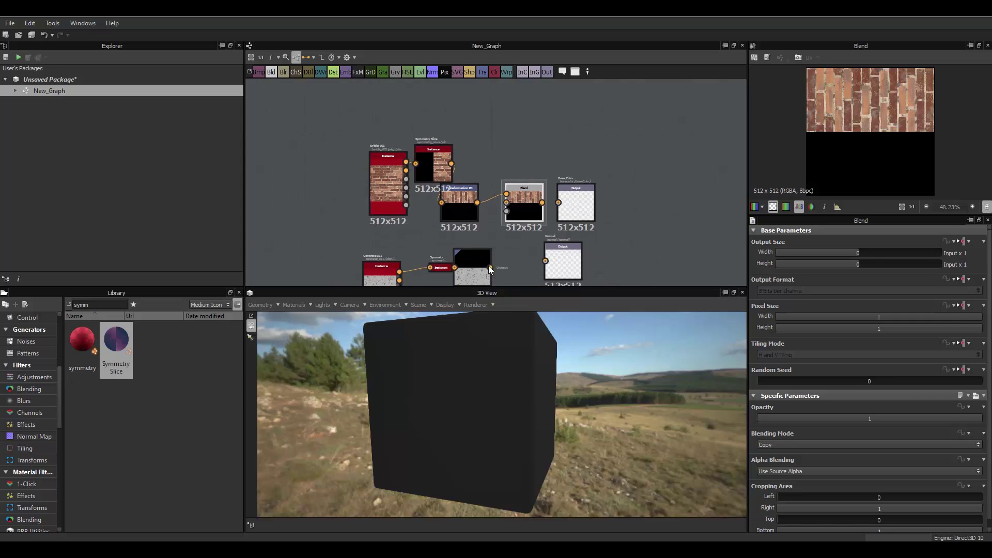
left_click_drag(490, 267, 508, 204)
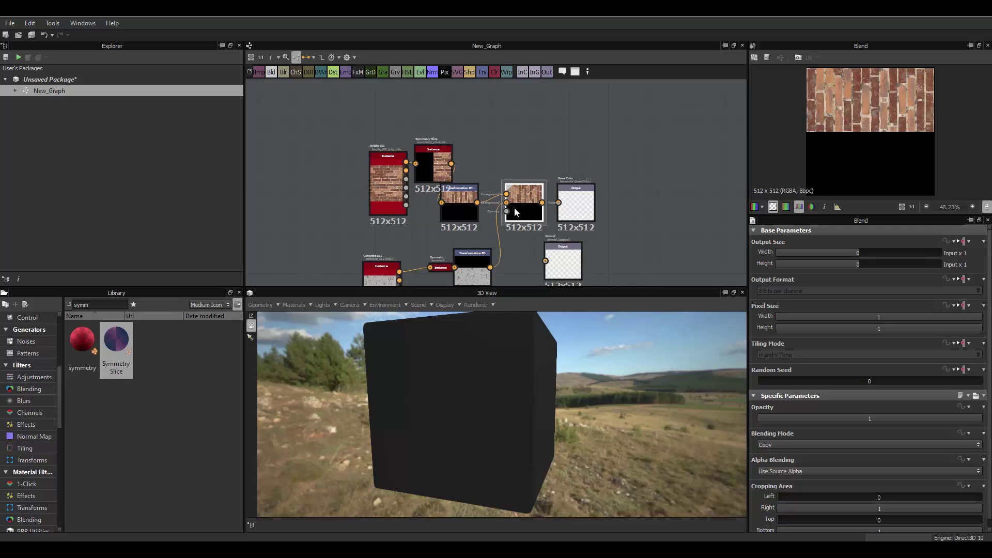
left_click_drag(571, 204, 558, 206)
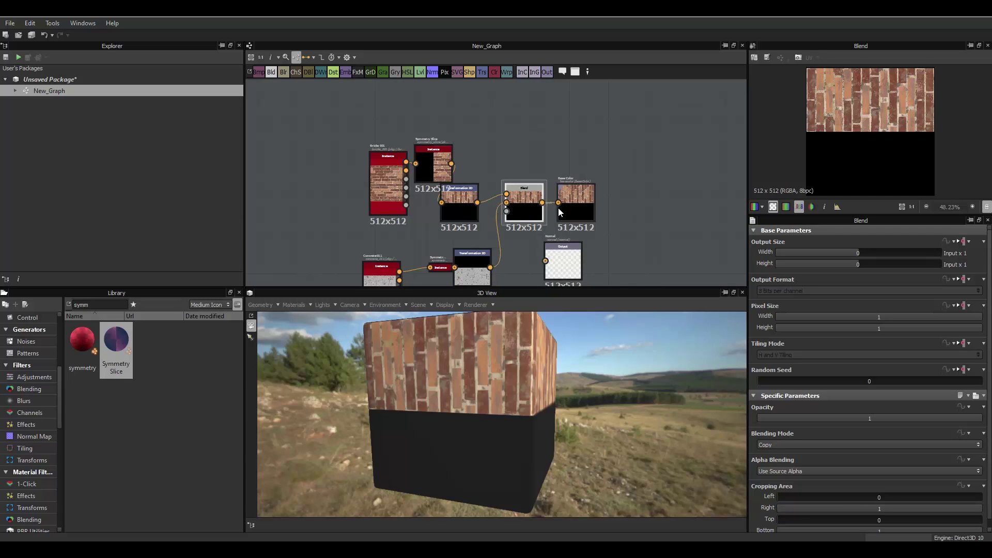
Set the Blend node's Blending Mode to Add (Linear Dodge) and check the combined brick and concrete on the 3D cube
scroll(504, 382, "up", 5)
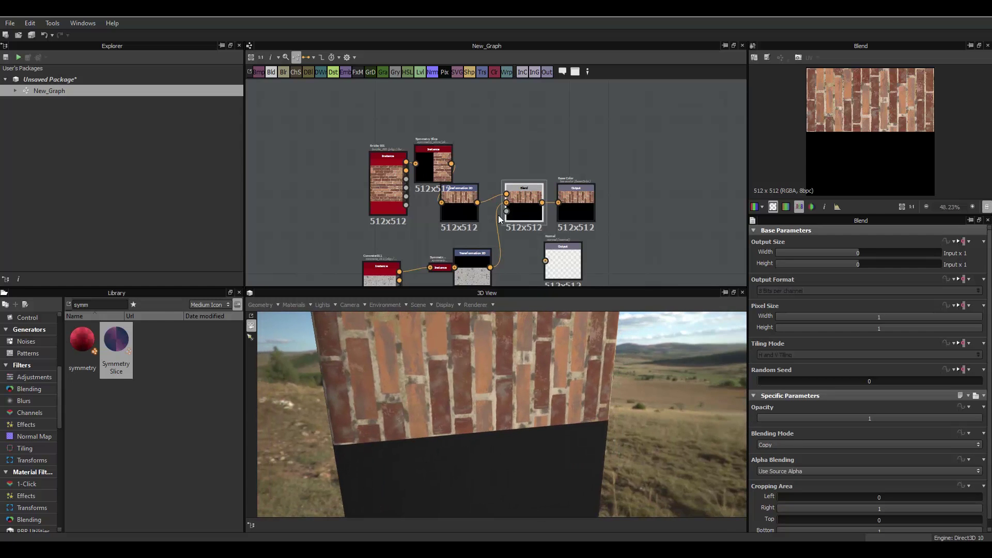
scroll(513, 197, "up", 4)
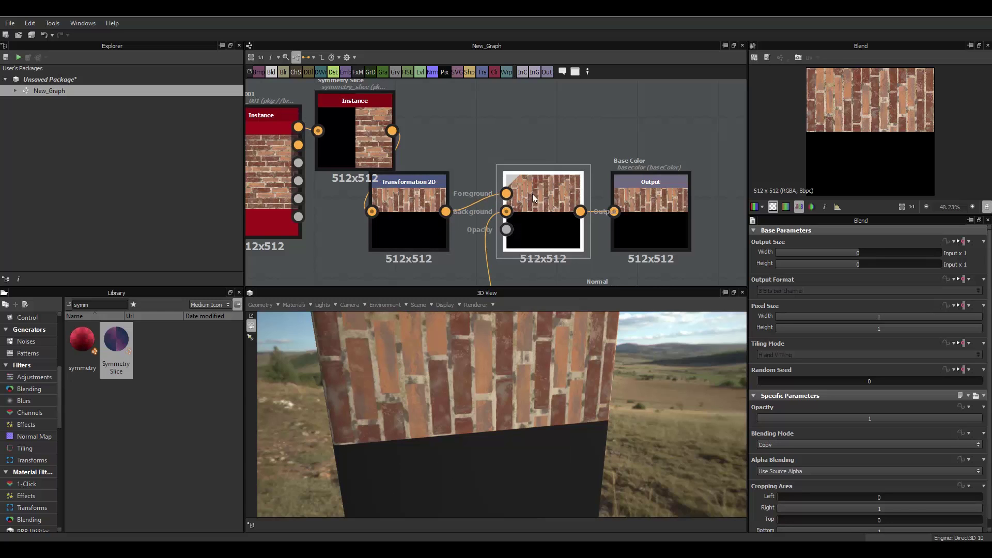
left_click_drag(485, 394, 479, 387)
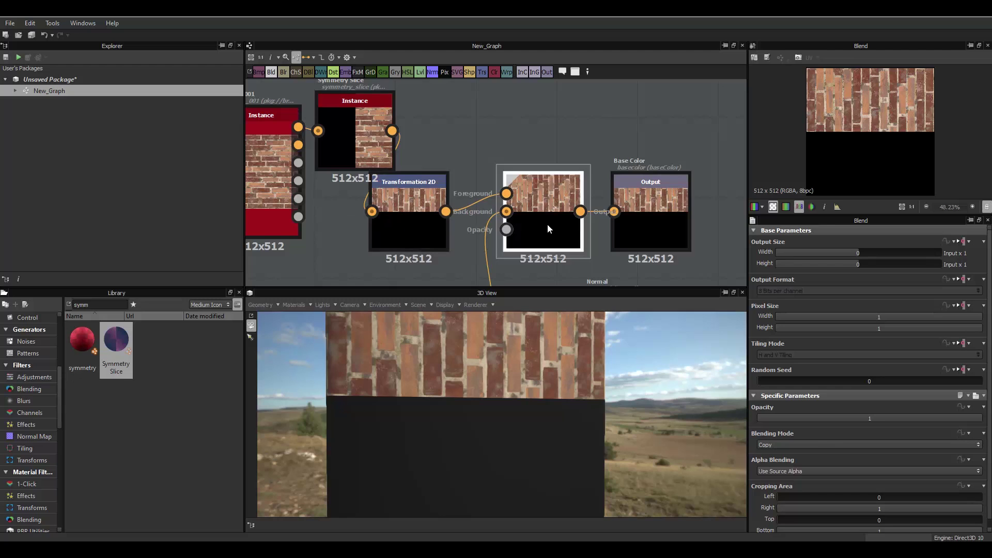
left_click(821, 445)
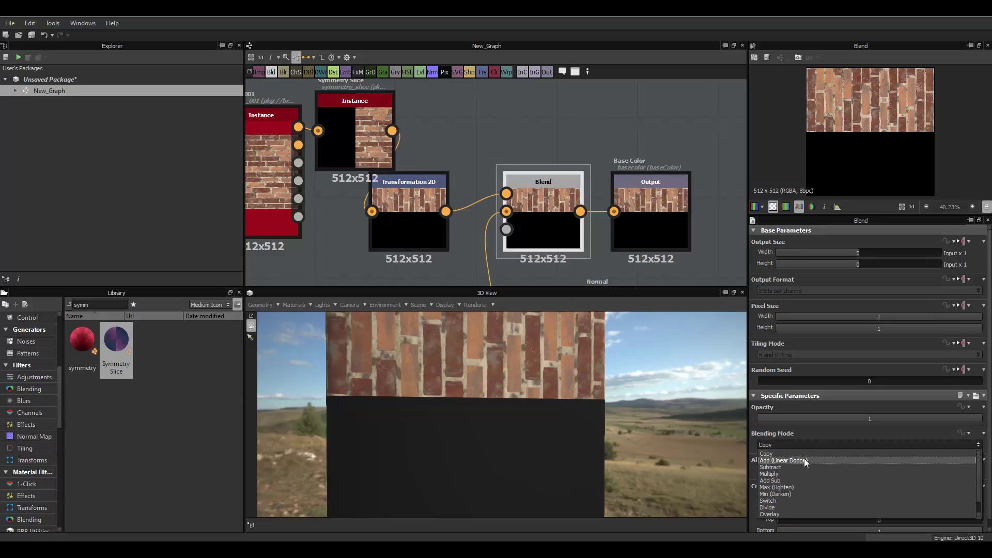
left_click(804, 460)
mouse_move(507, 418)
left_mouse_down()
mouse_move(436, 415)
mouse_move(539, 411)
left_mouse_up()
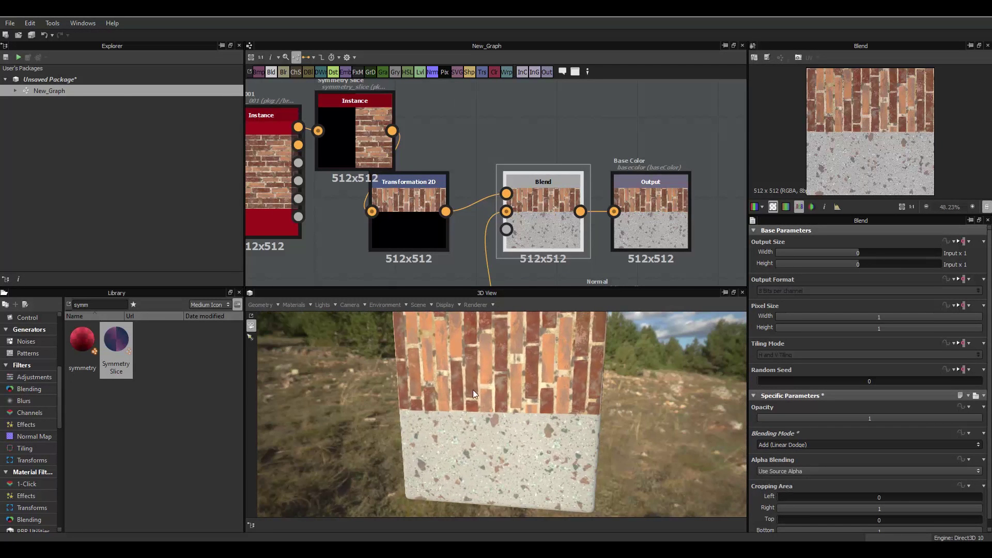
Start exporting New_Graph's outputs as bitmaps, with Substance Designer's Texture folder as the destination
right_click(55, 90)
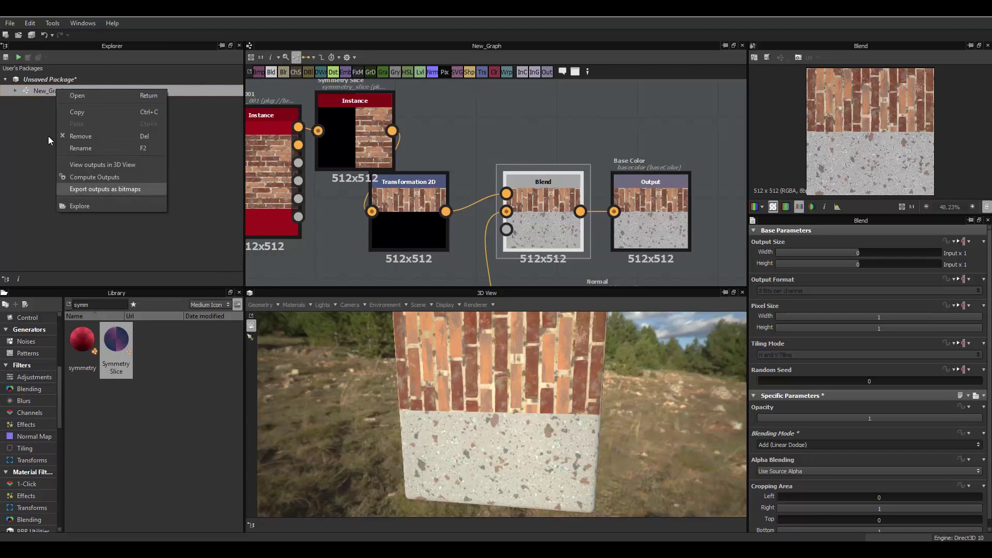
left_click(48, 136)
right_click(52, 93)
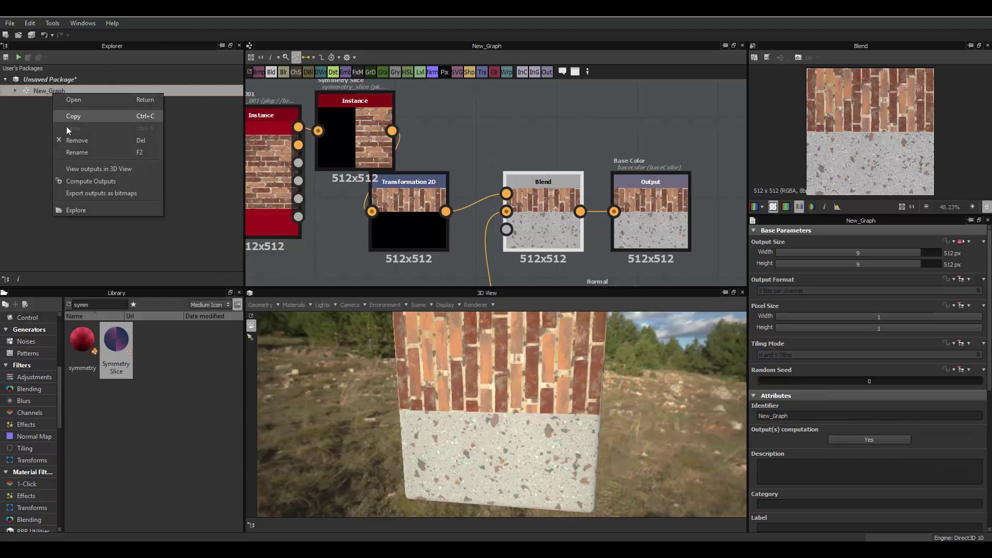
left_click(90, 194)
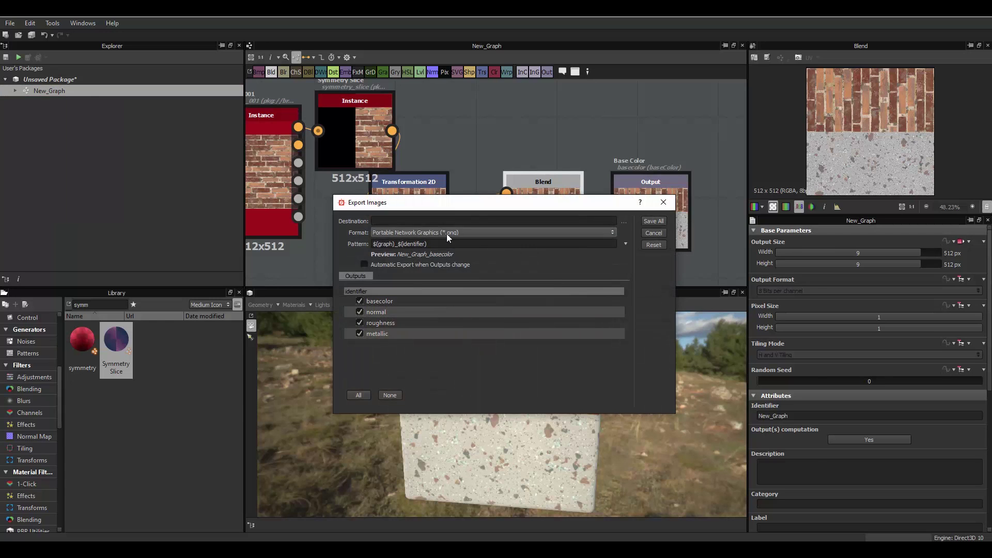
left_click(624, 221)
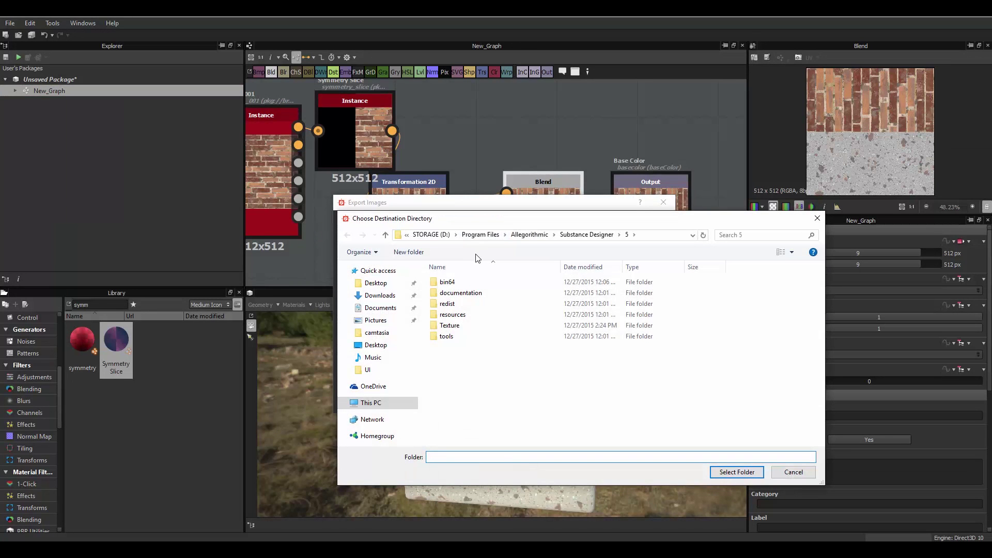
double_click(454, 325)
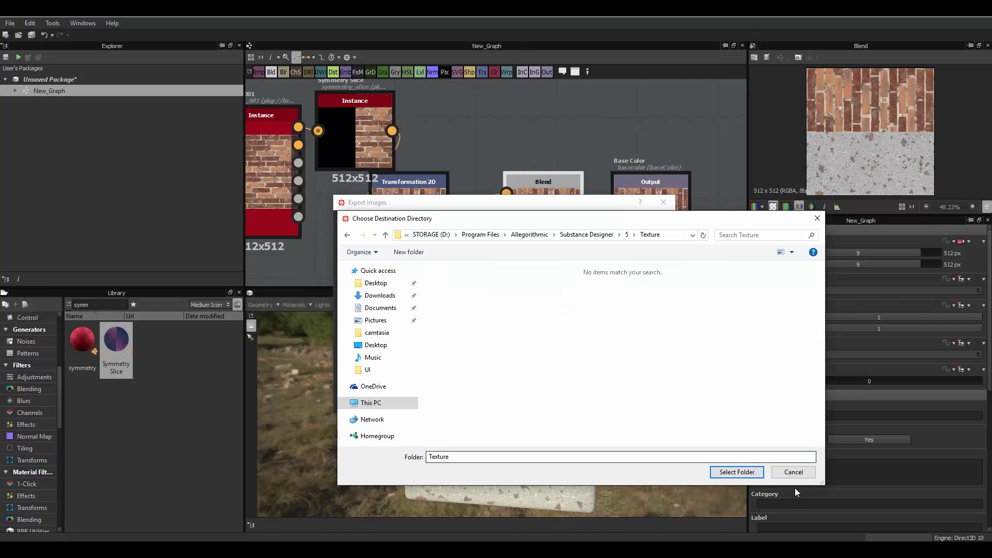
left_click(737, 472)
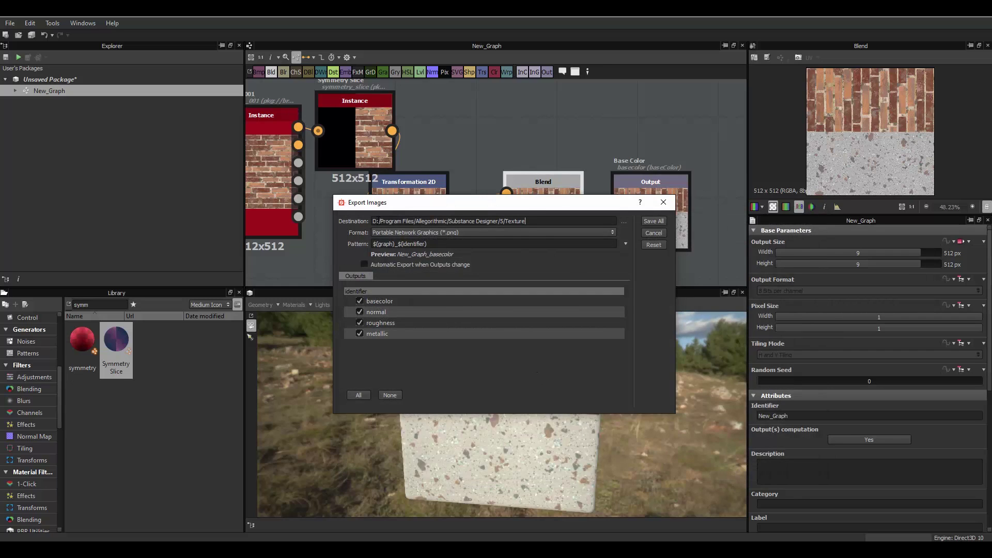
Exclude the normal, roughness and metallic outputs and export only the basecolor image in PNG format
left_click(361, 326)
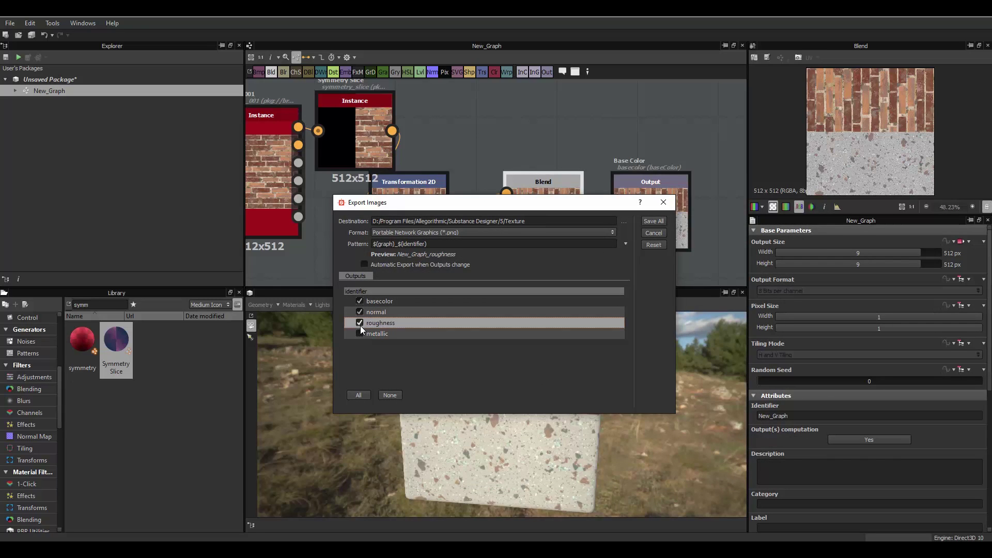
left_click(360, 312)
left_click(361, 325)
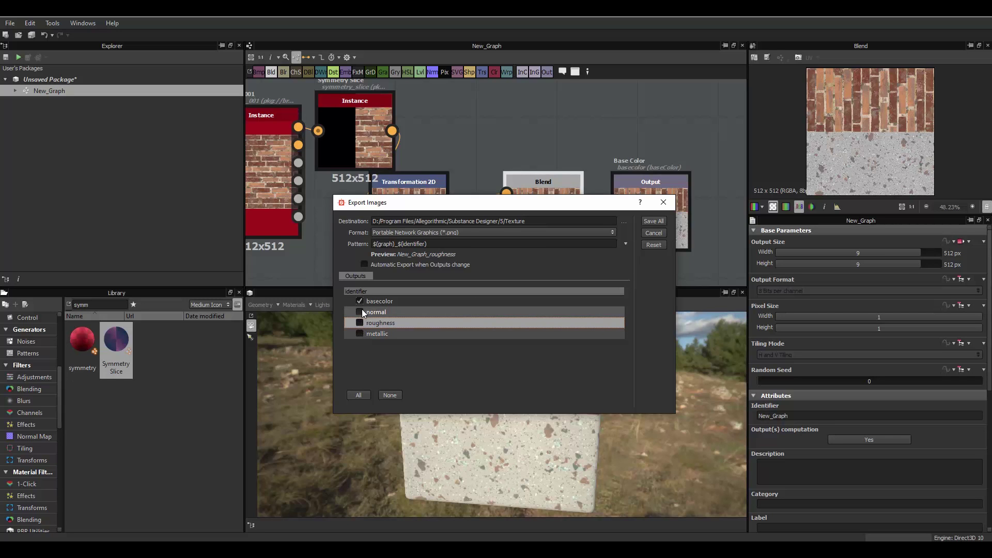
left_click(659, 223)
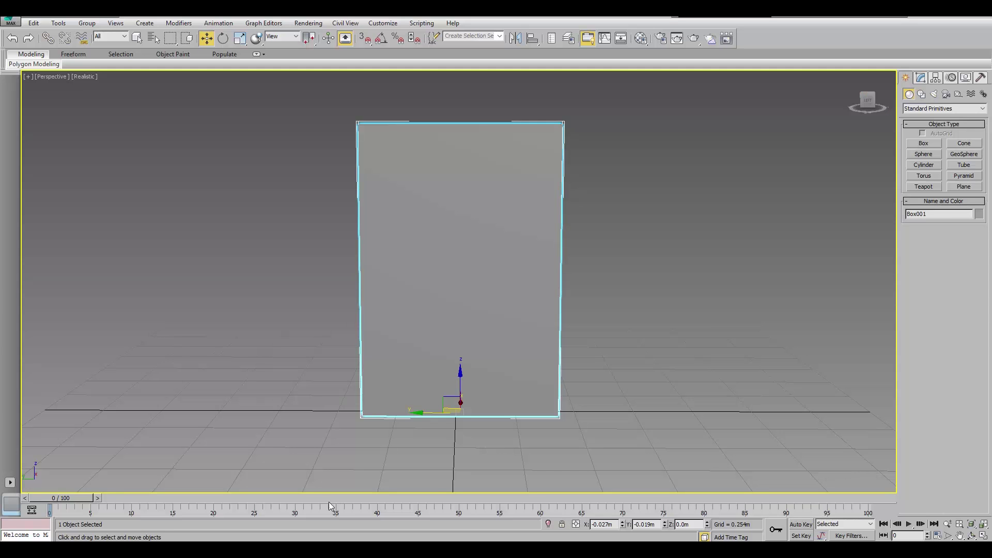
Apply the New_Graph_basecolor image from the Texture folder to the box in the 3ds Max viewport and check it at an angle
key("alt+Tab")
left_click_drag(530, 137, 878, 156)
left_click_drag(675, 207, 429, 276)
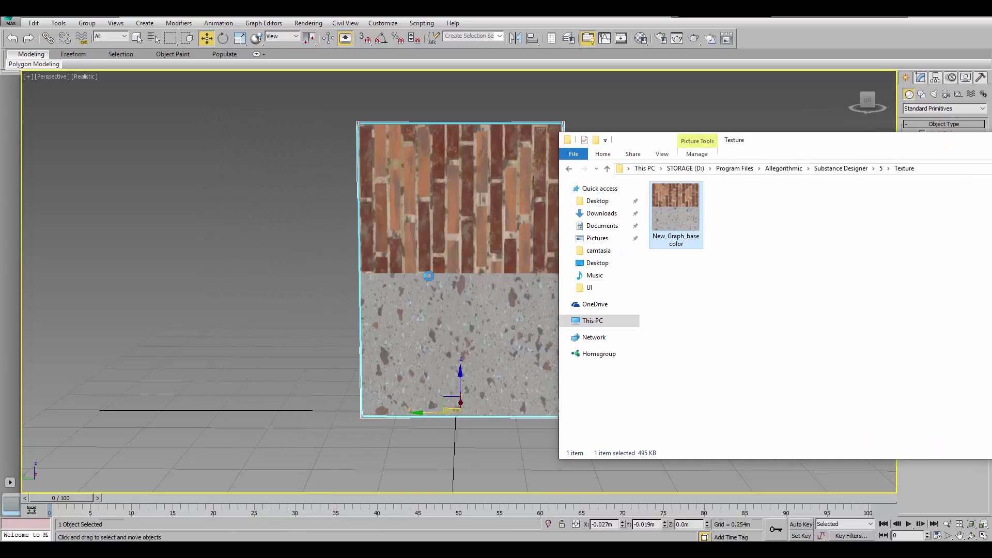
left_click(324, 285)
middle_click_drag(619, 286, 649, 285, "alt")
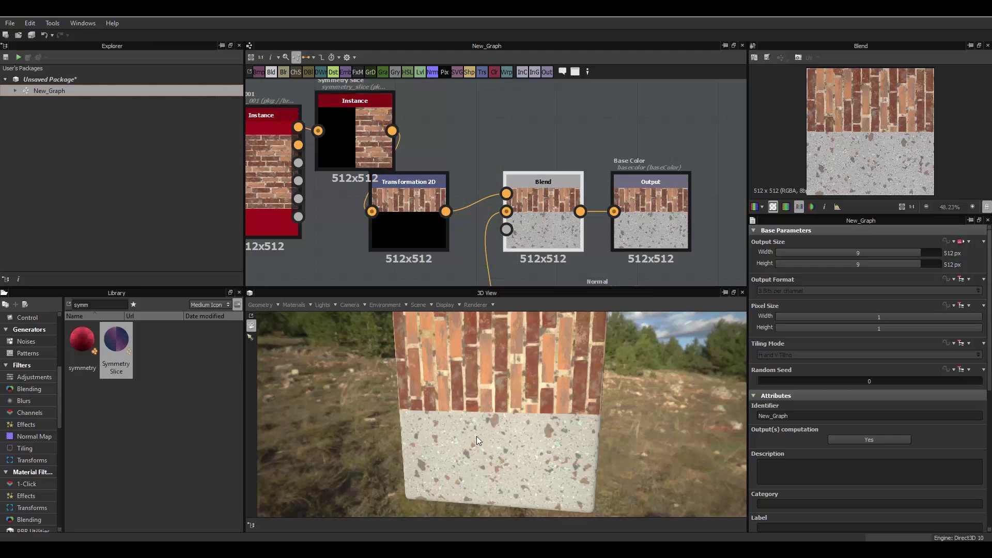
left_click_drag(477, 437, 554, 392)
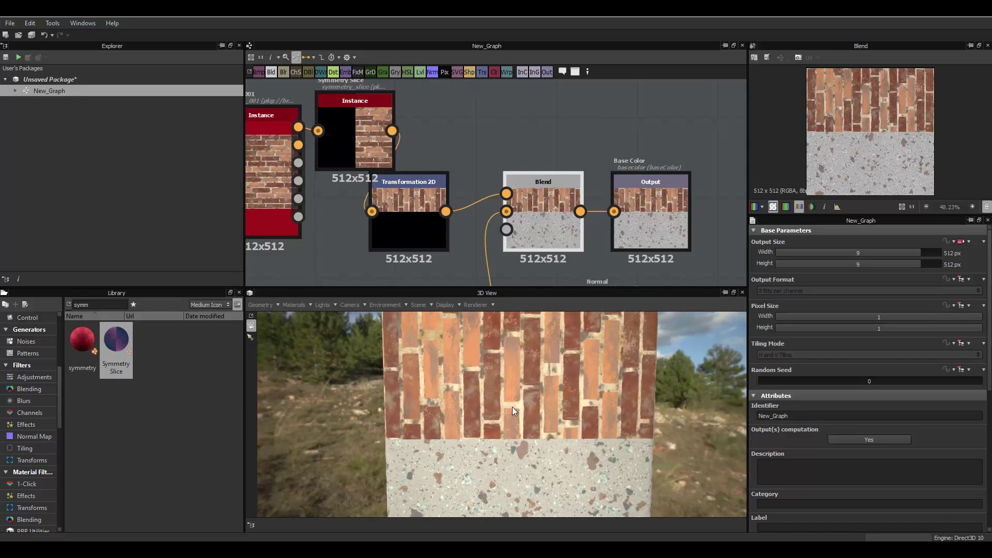
In Substance Designer, insert a Transformation 2D node between the Bricks 001 and Symmetry Slice nodes and rotate it 90° clockwise
right_click_drag(512, 410, 514, 363)
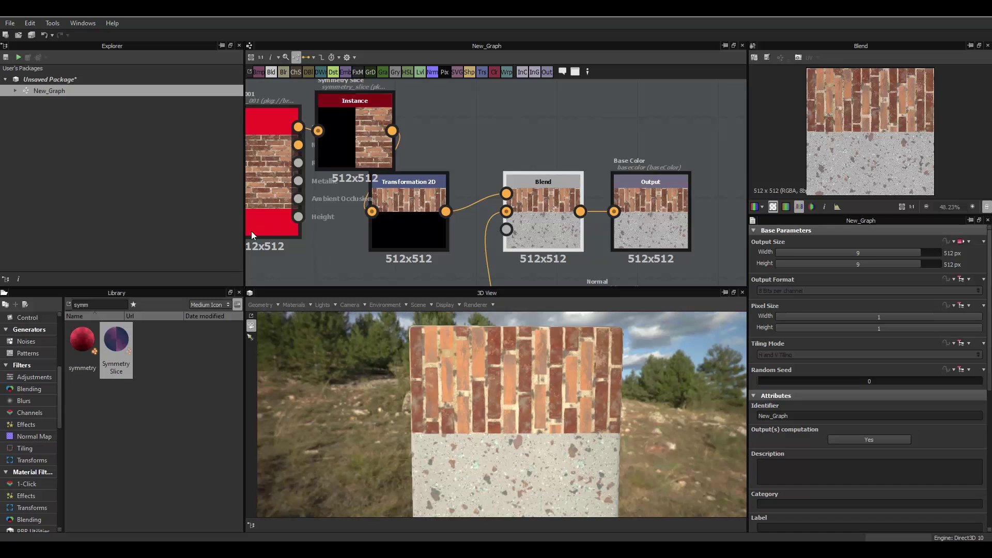
scroll(340, 231, "down", 5)
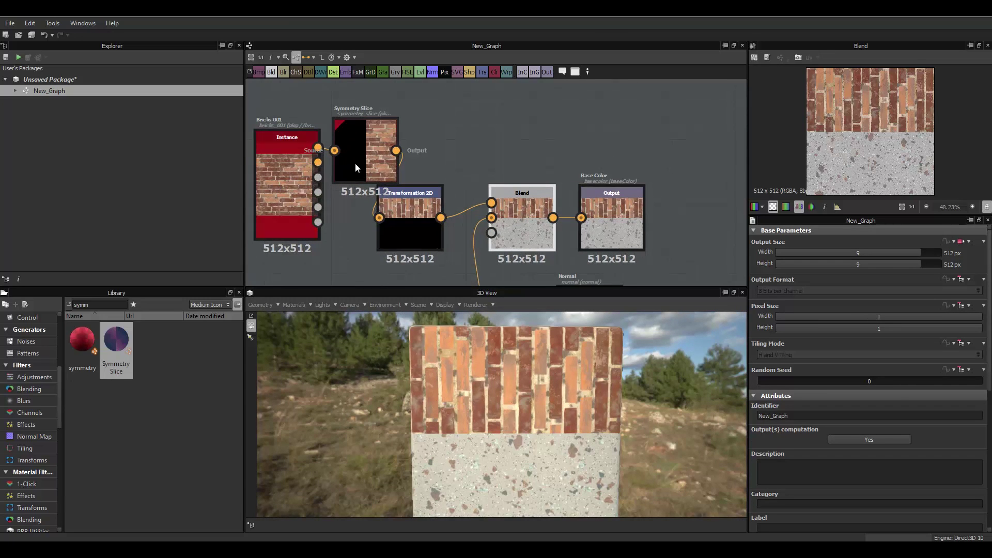
left_click_drag(265, 171, 225, 181)
left_click(306, 153)
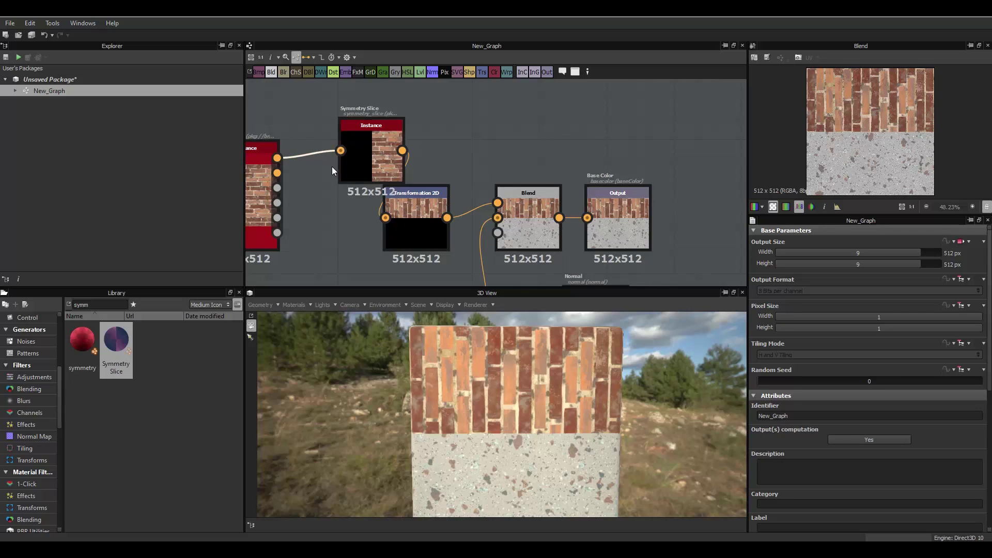
right_click(309, 154)
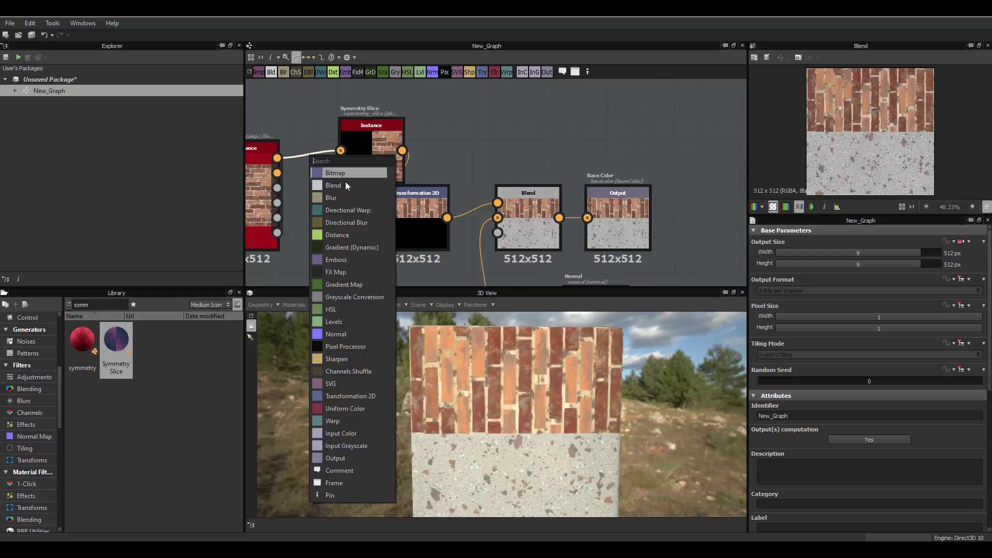
left_click(349, 396)
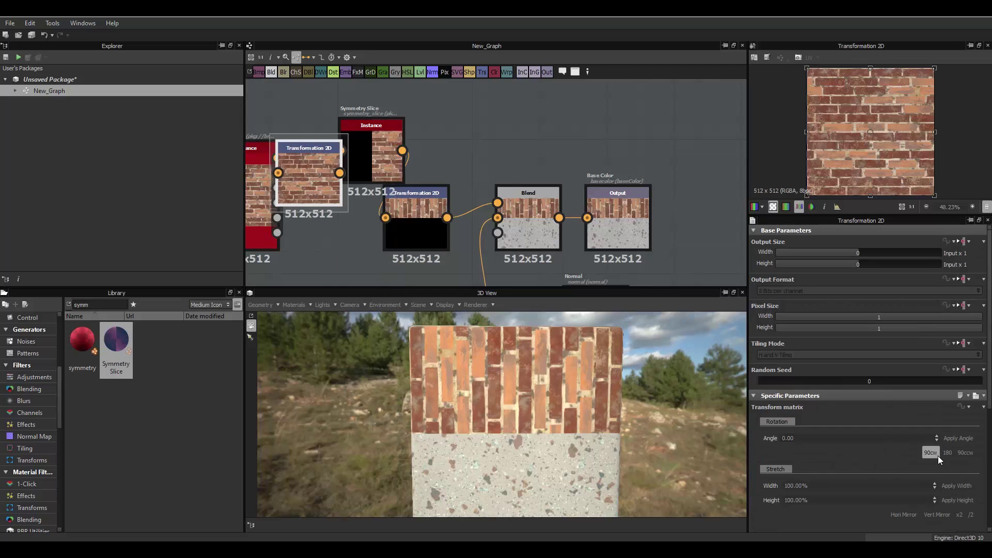
left_click(938, 455)
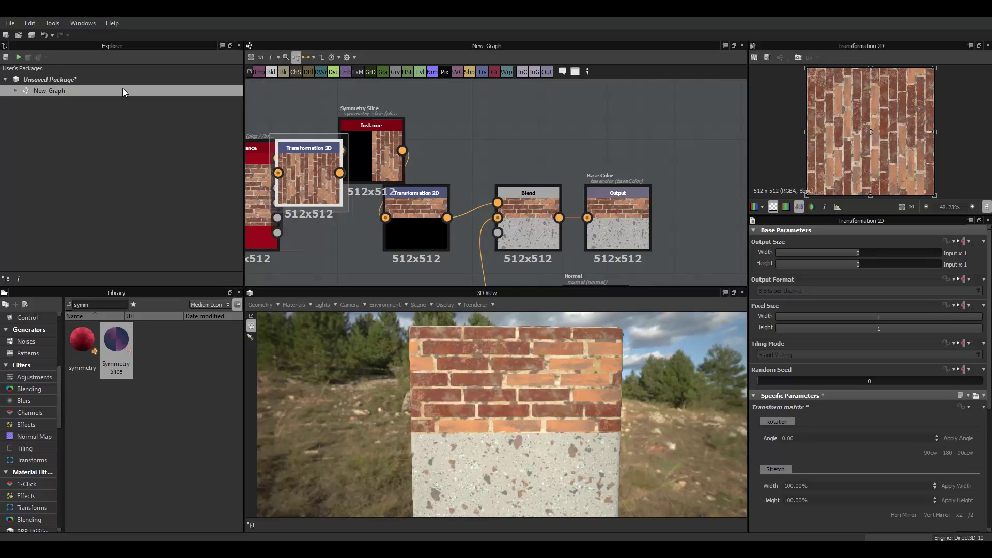
Export New_Graph's outputs as bitmaps again to update the basecolor texture file
right_click(60, 92)
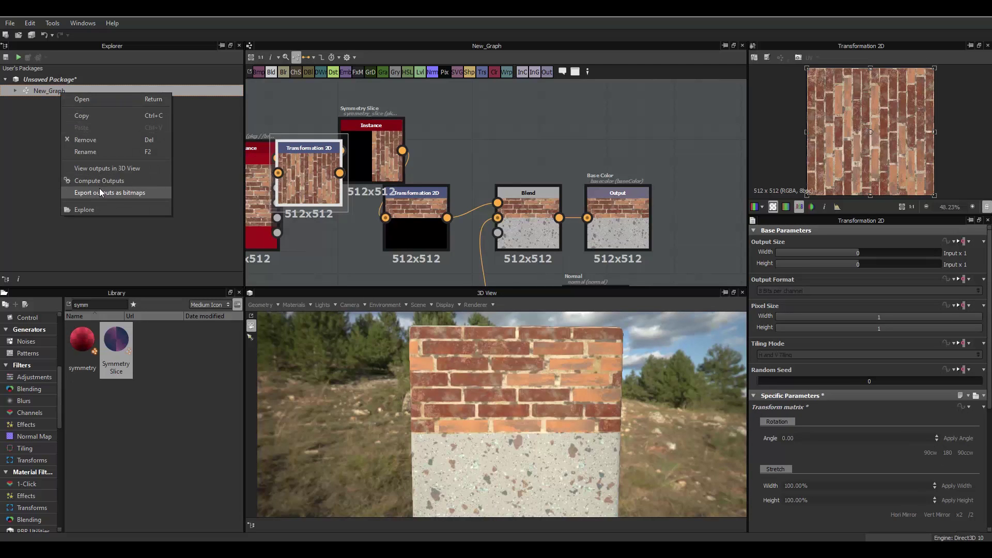
left_click(99, 188)
left_click(653, 222)
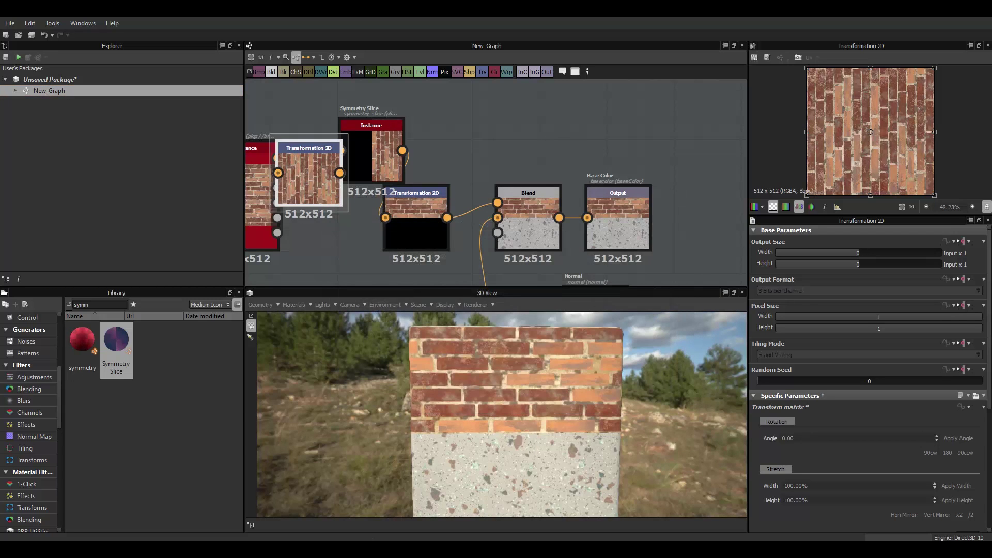
Switch to 3ds Max and inspect the updated brick and concrete texture on the box from several angles
left_click(332, 549)
middle_click_drag(435, 364, 427, 366)
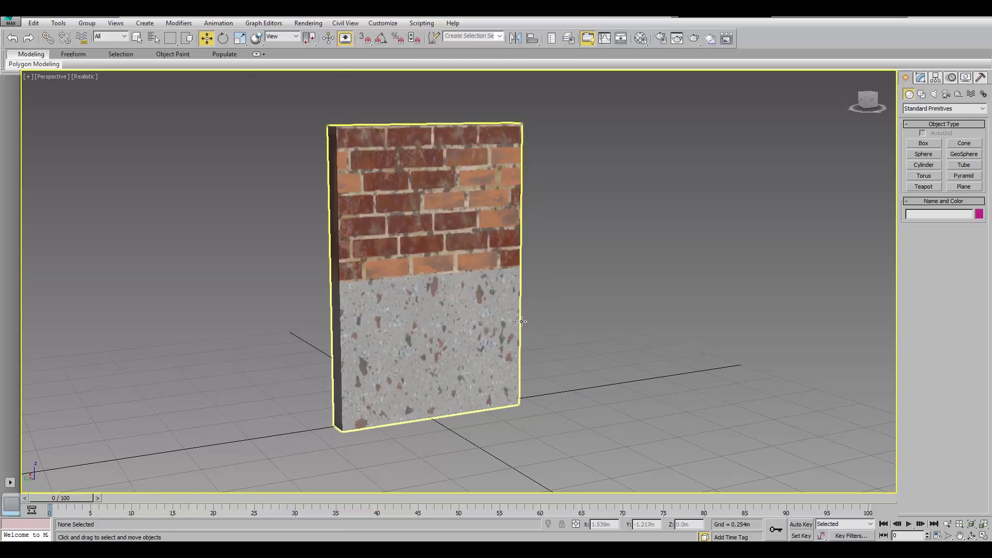
middle_click_drag(573, 329, 512, 335, "alt")
scroll(532, 333, "up", 4)
middle_click_drag(619, 327, 647, 324, "alt")
scroll(642, 332, "down", 4)
Select the textured box and add an Unwrap UVW modifier to it
left_click(572, 311)
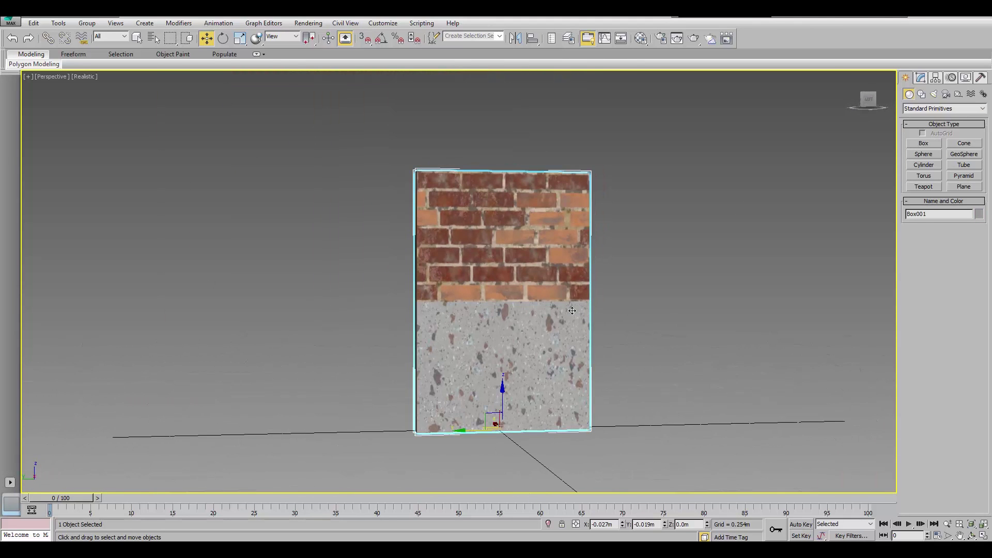
left_click(925, 77)
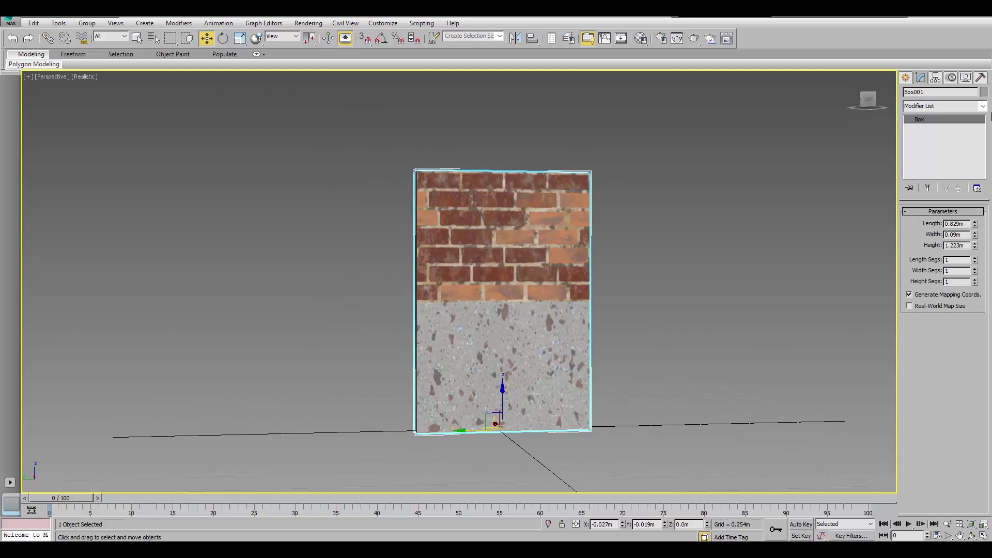
left_click(981, 107)
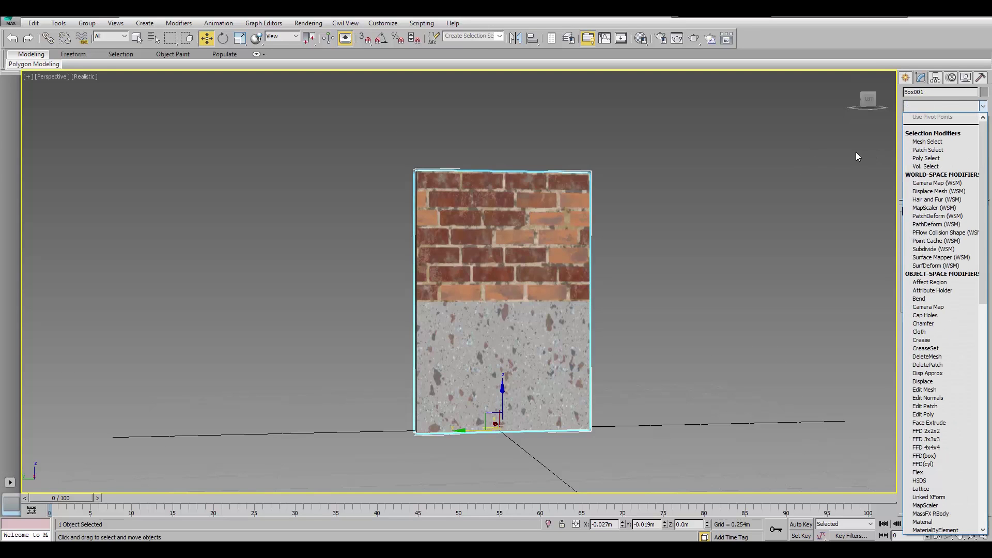
key("u")
key("Return")
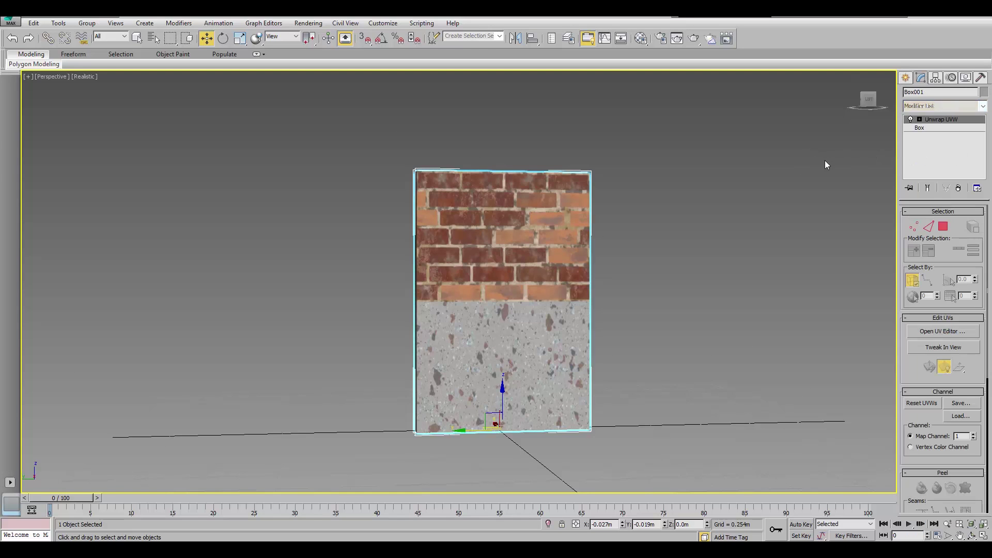
Select the box's narrow side face at polygon level and apply a quick planar map to it
middle_click_drag(808, 179, 499, 272, "alt")
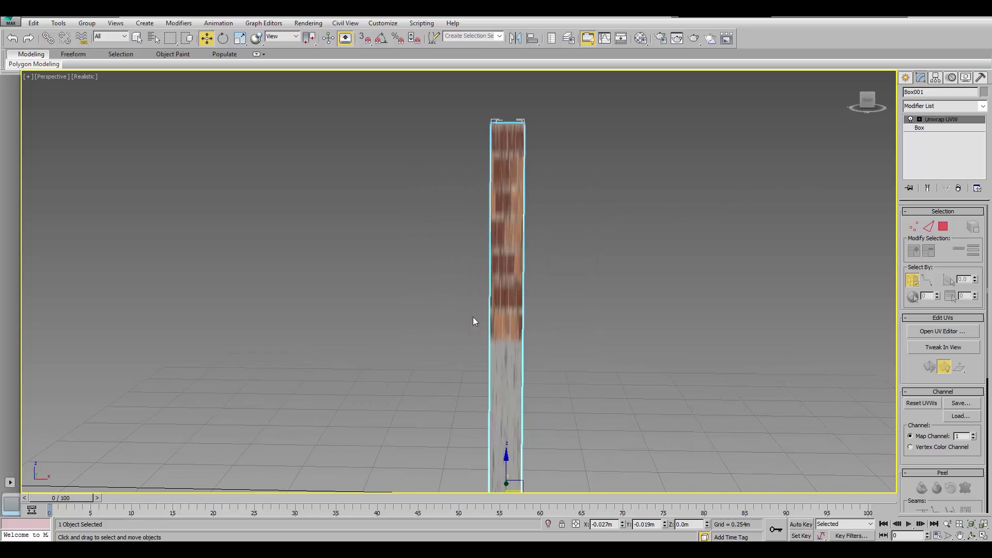
middle_click_drag(492, 366, 585, 246, "alt")
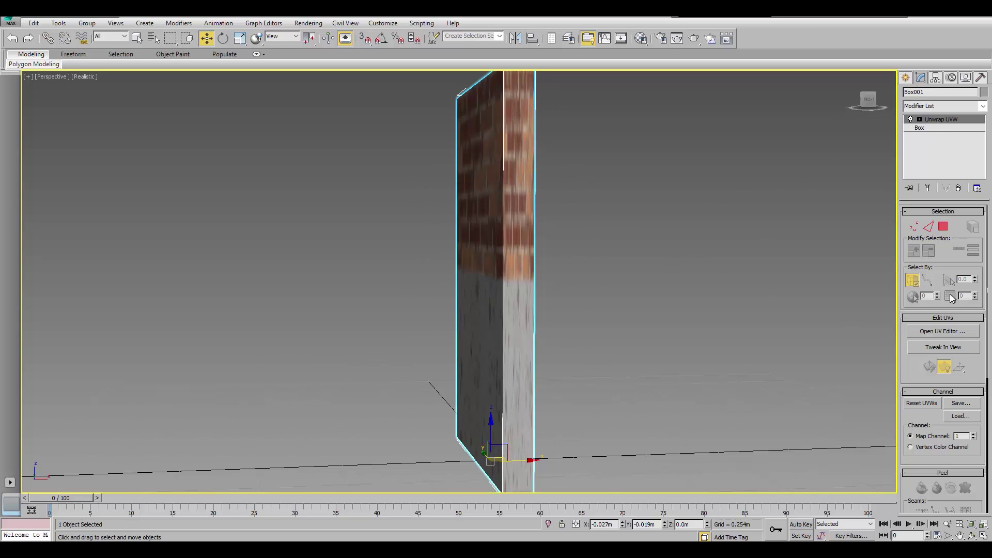
left_click(944, 226)
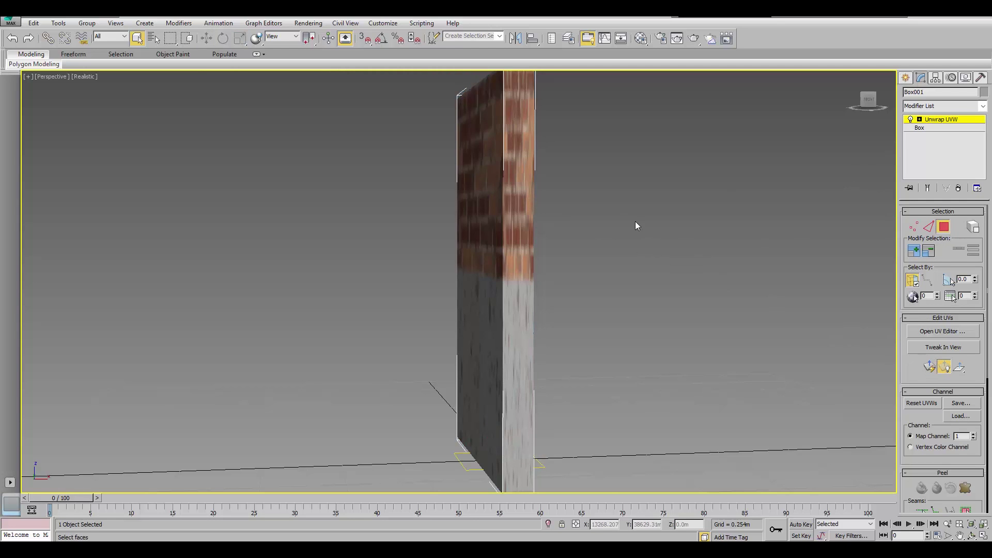
left_click(519, 216)
left_click(929, 369)
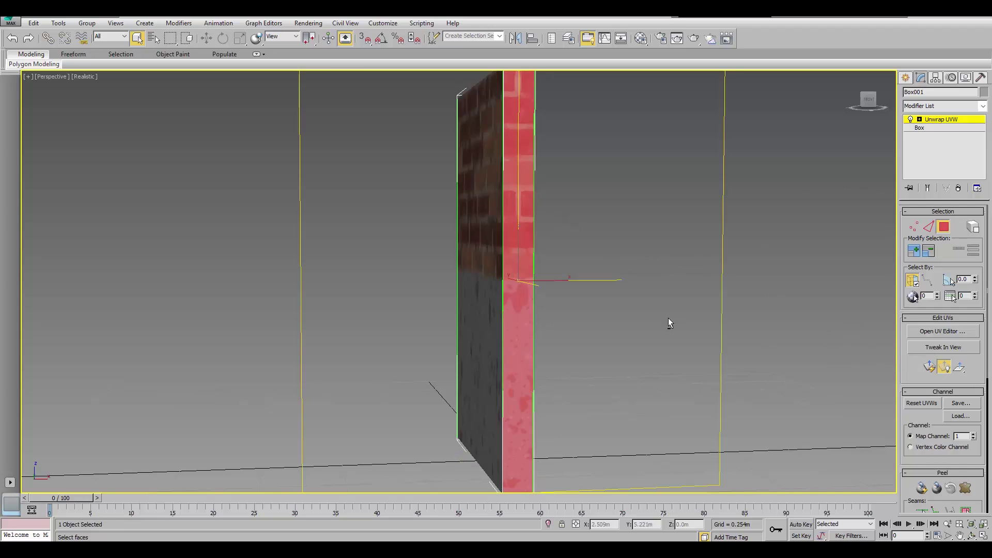
Go around the box and apply a quick planar map separately to each remaining upright face
middle_click_drag(669, 321, 568, 310, "alt")
left_click(655, 246)
left_click(932, 370)
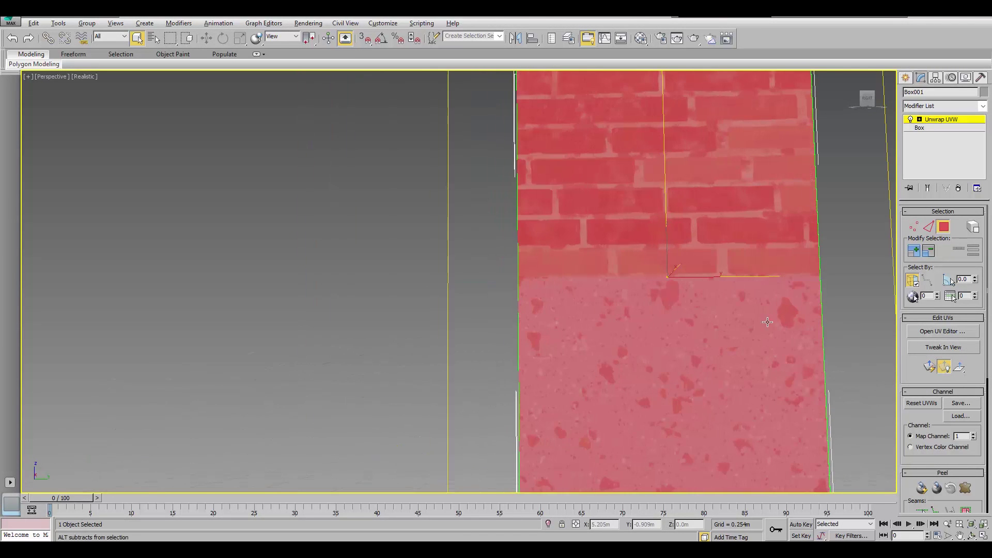
middle_click_drag(833, 310, 640, 302, "alt")
left_click(767, 287)
left_click(933, 368)
left_click(847, 257)
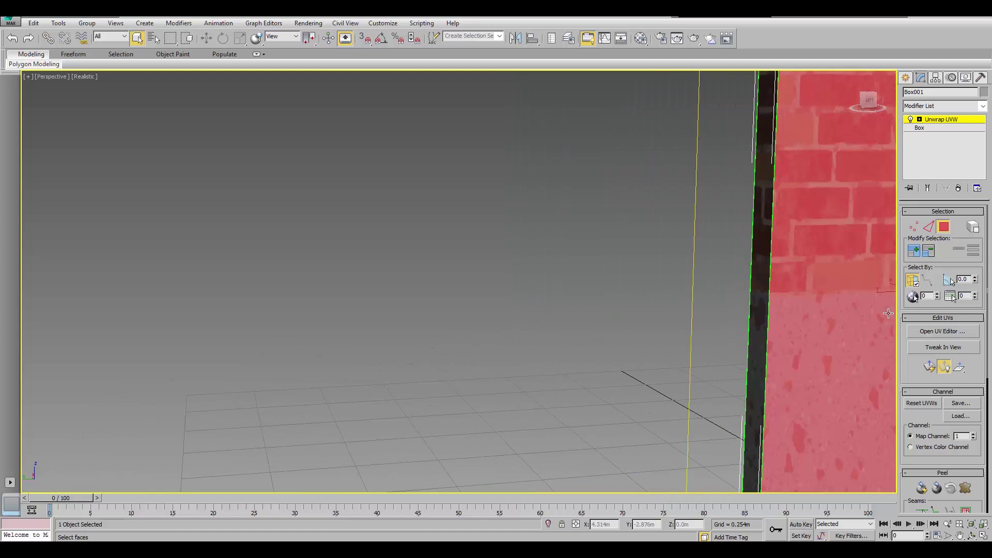
left_click(925, 369)
Apply a quick planar map to the bottom face of the box and deselect it
middle_click_drag(870, 288, 609, 269)
scroll(610, 268, "down", 4)
middle_click_drag(631, 212, 671, 303, "alt")
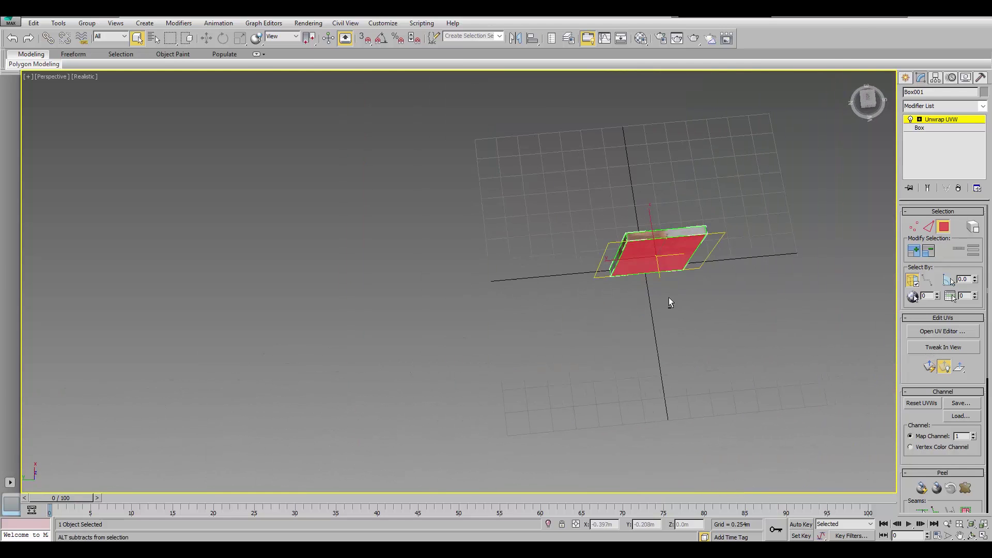
left_click(667, 232)
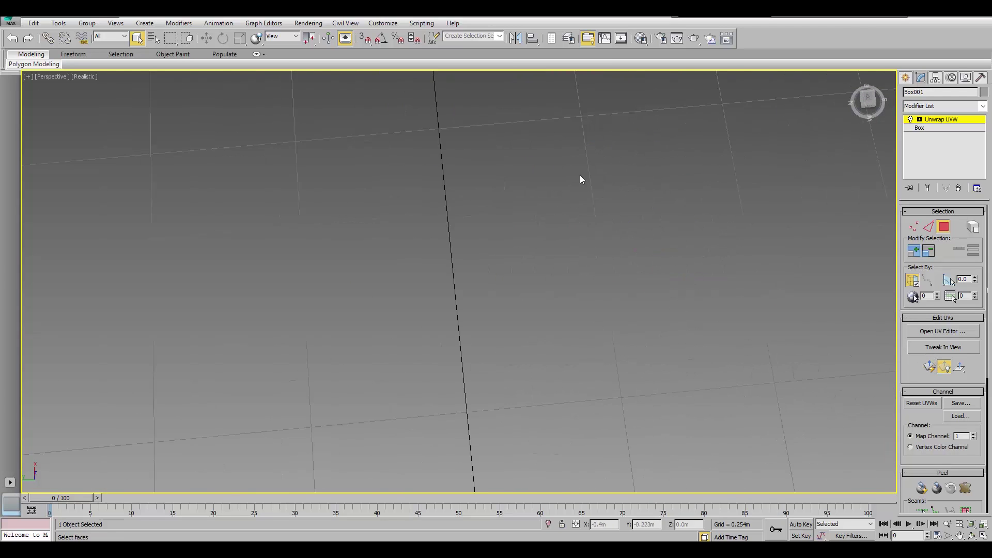
middle_click_drag(581, 178, 573, 252, "alt")
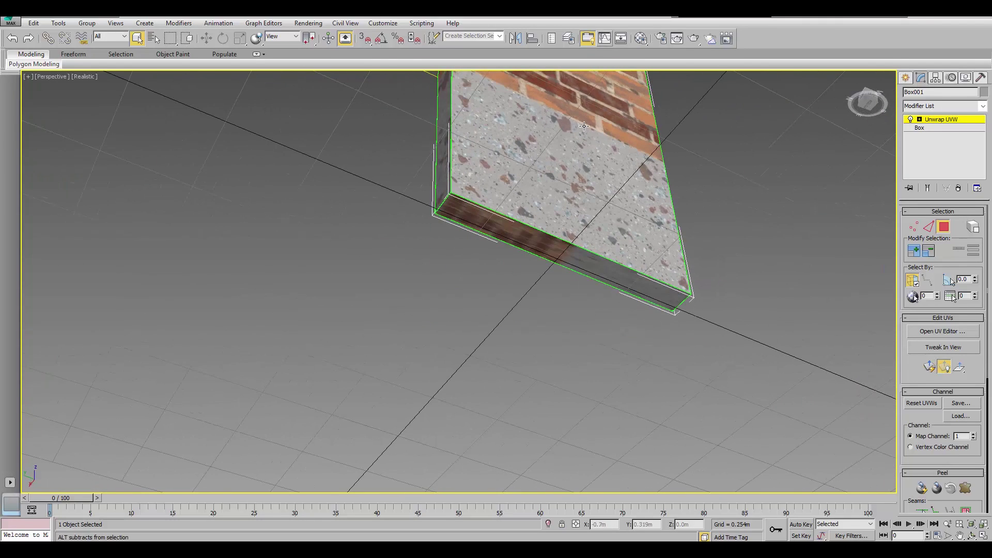
left_click(572, 252)
left_click(763, 299)
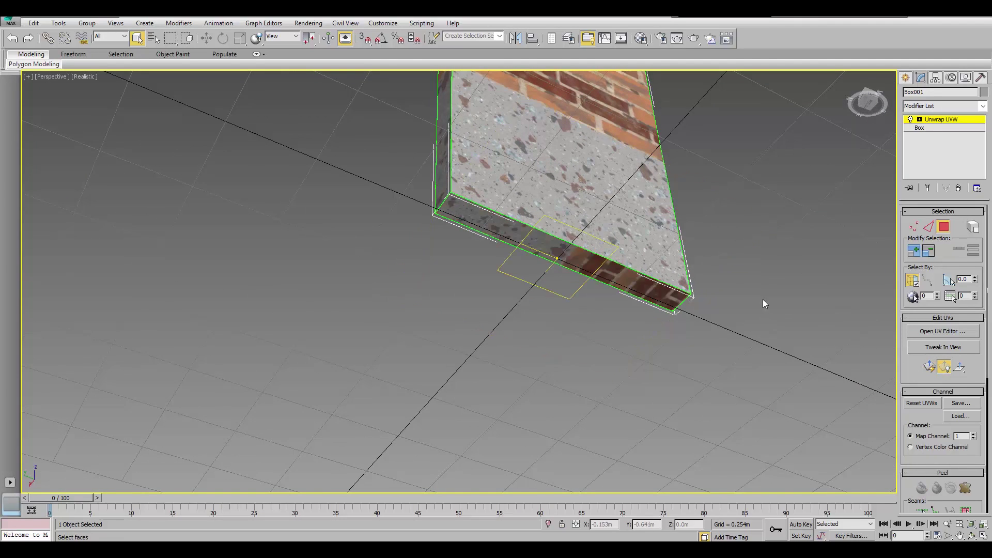
Convert the unwrapped box to an Editable Poly, deselect it and check the texture around it
middle_click_drag(762, 300, 533, 257, "alt")
right_click(527, 249)
mouse_move(561, 353)
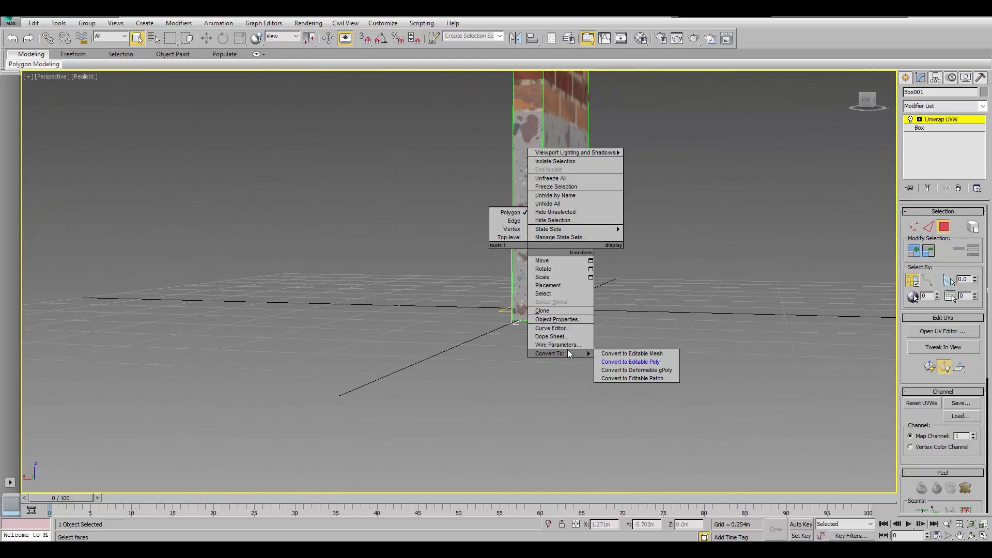
left_click(605, 362)
left_click(585, 350)
middle_click_drag(585, 350, 622, 340, "alt")
middle_click_drag(601, 276, 582, 359)
scroll(582, 359, "up", 2)
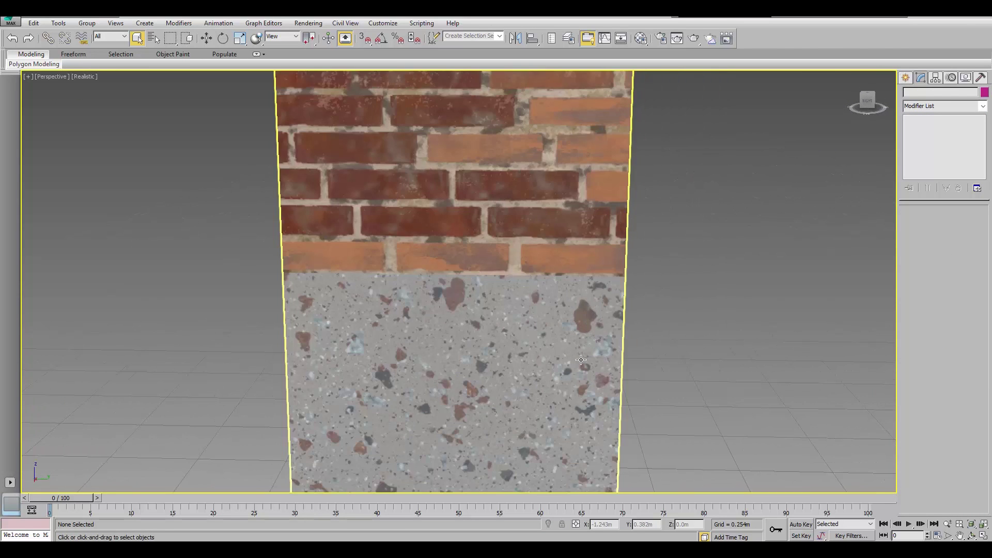
scroll(552, 377, "down", 2)
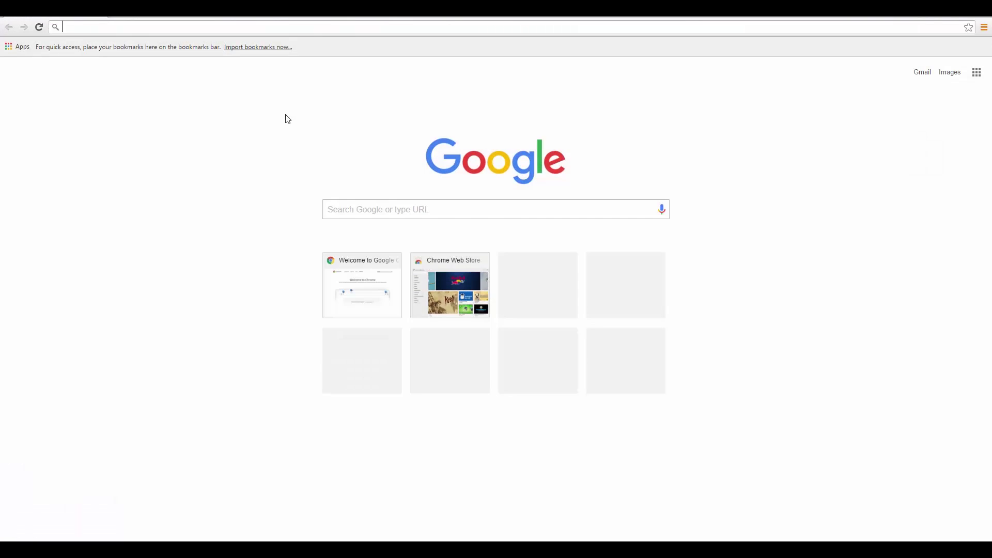
Switch to the browser, search Google for "interor wall" and look through the image results
type("inter")
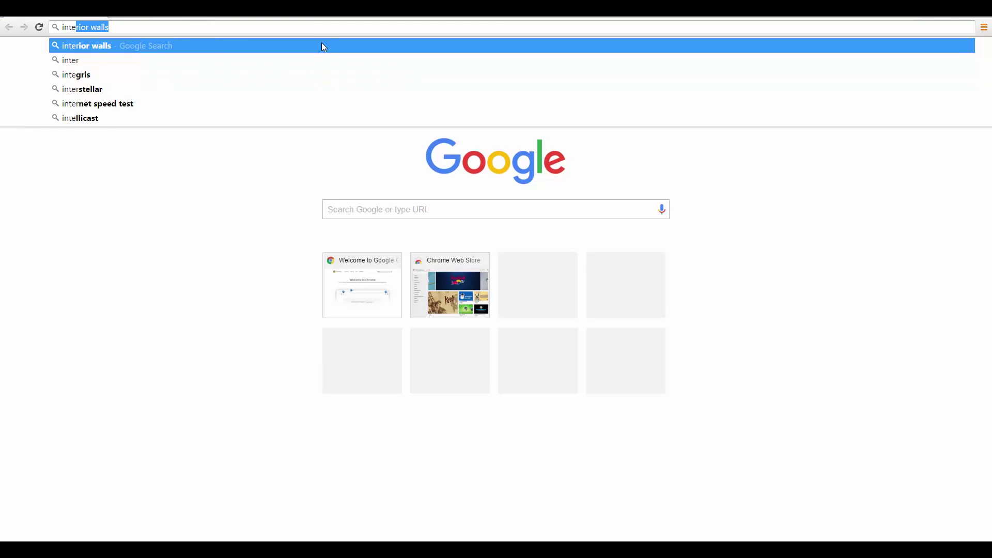
type("or")
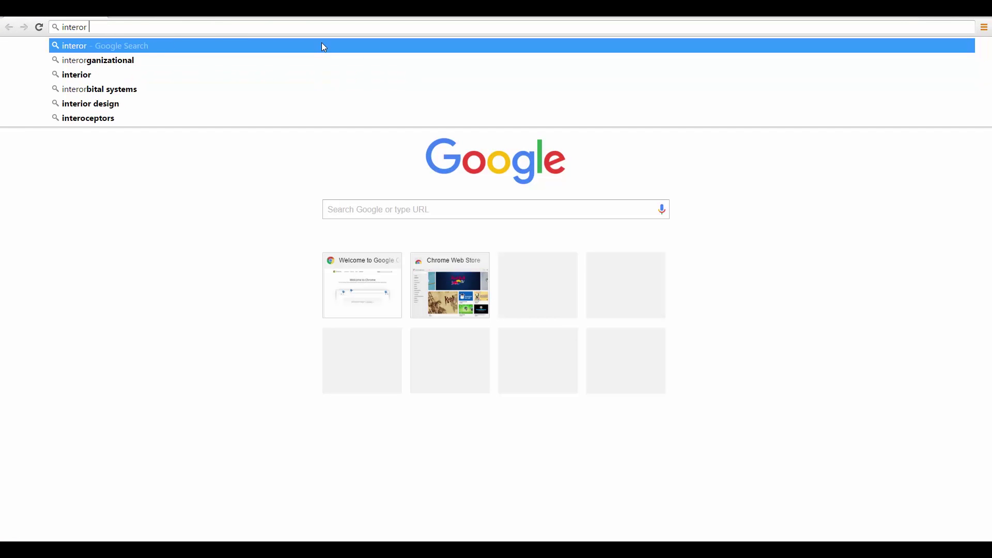
type(" wall")
key("Return")
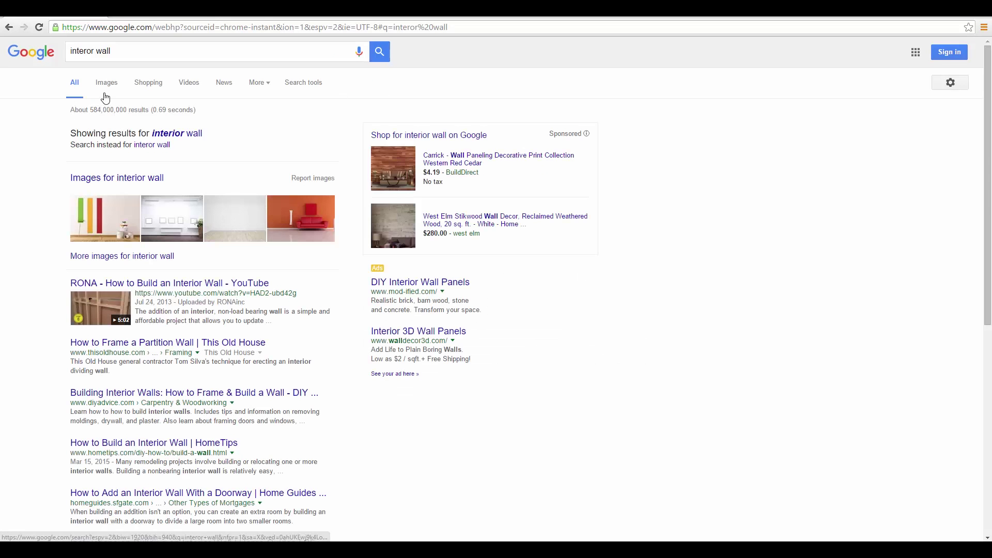
left_click(106, 92)
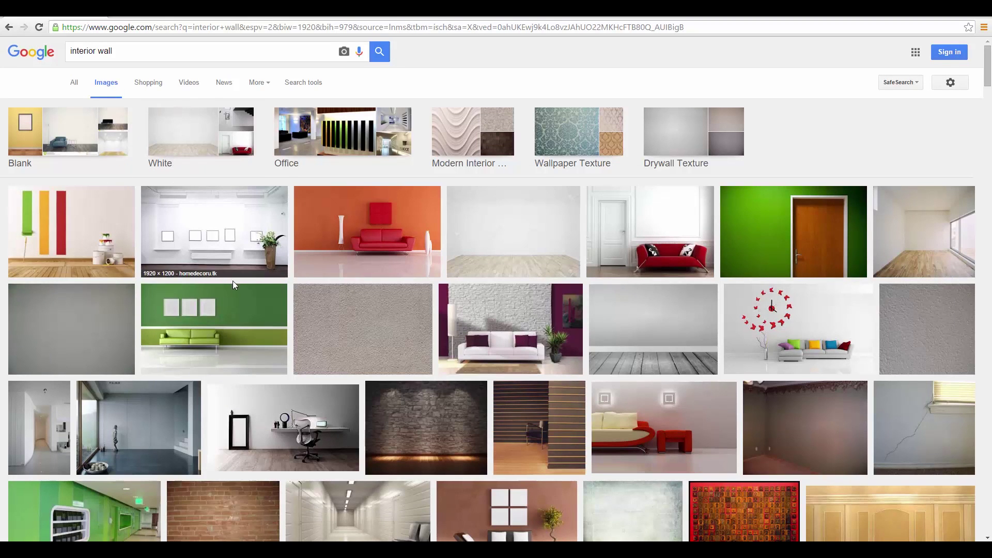
left_click(250, 317)
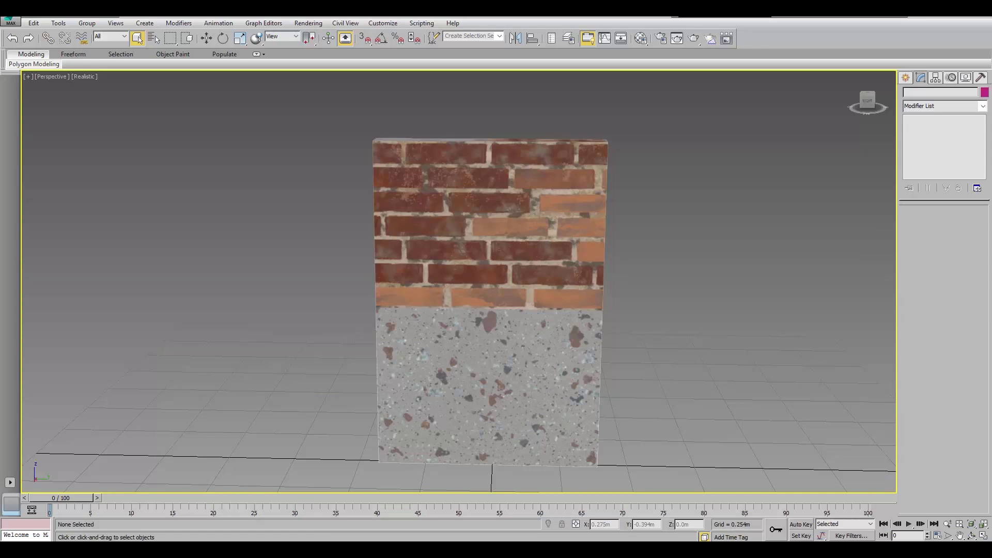
Return to 3ds Max and select the brick and concrete box
left_click(573, 270)
middle_click_drag(589, 336, 543, 314)
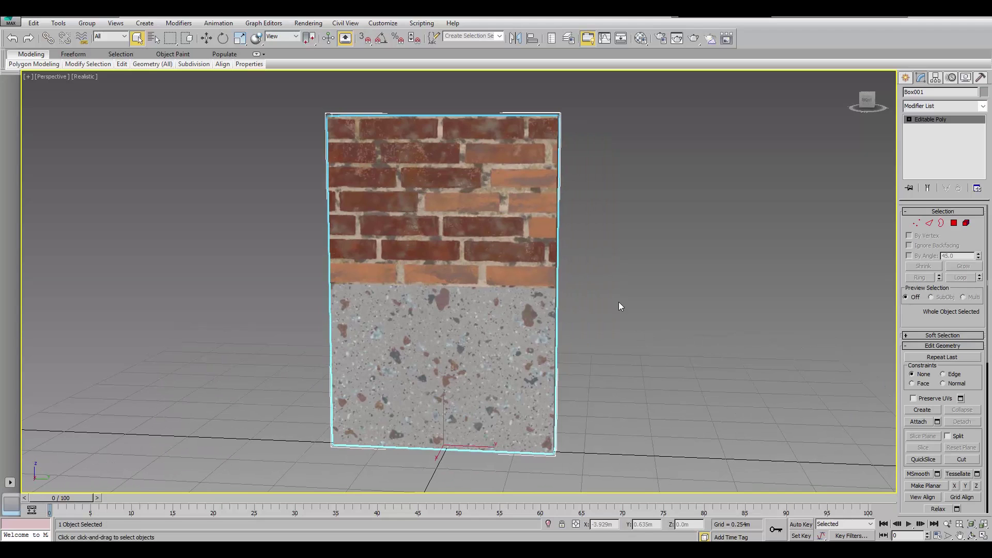
Assign the plain grey 01 - Default material to the box in place of its brick and concrete texture, keeping the box selected
key("m")
left_click_drag(641, 184, 444, 269)
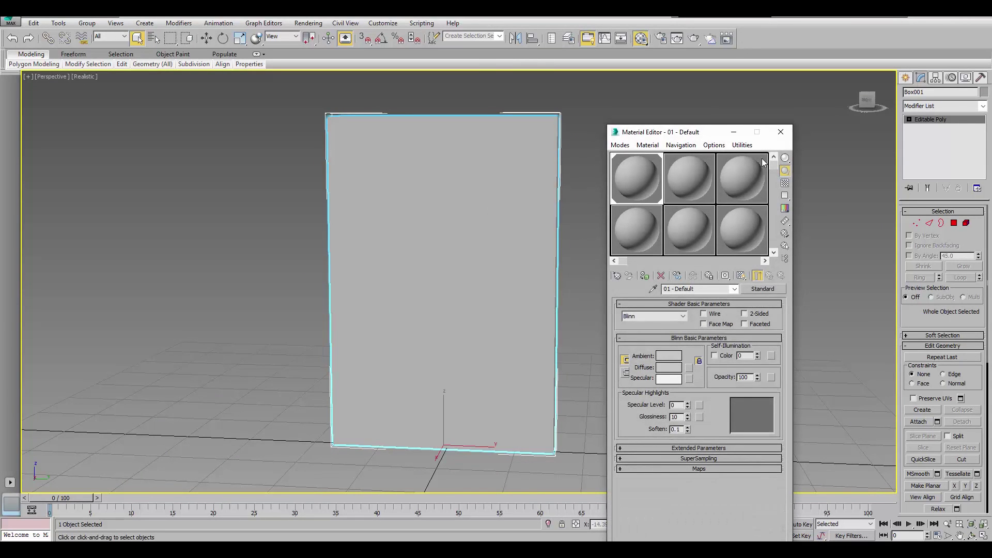
left_click(781, 133)
left_click(698, 184)
left_click(436, 237)
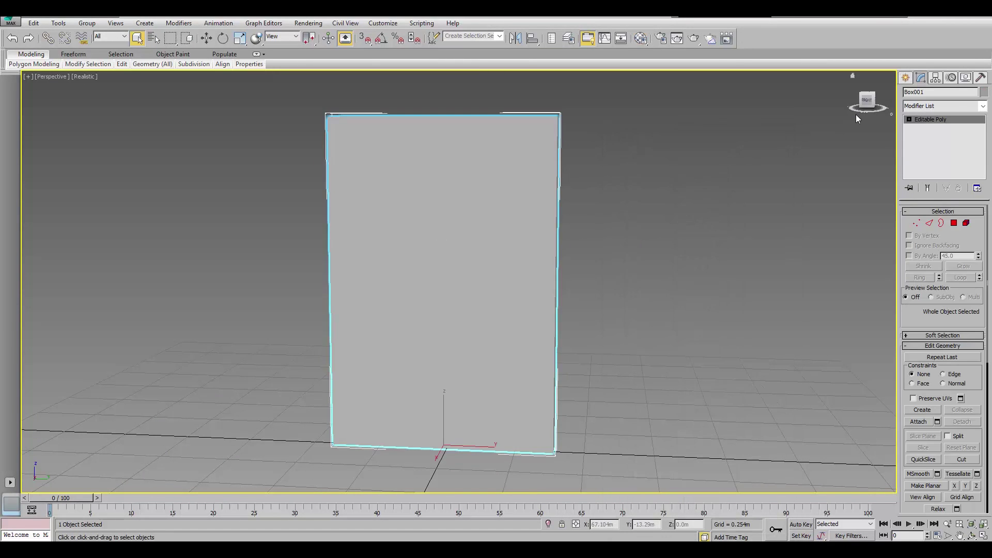
Connect the box's four vertical edges with one segment and a slide of -52 to split off a lower band
left_click(909, 119)
left_click(939, 136)
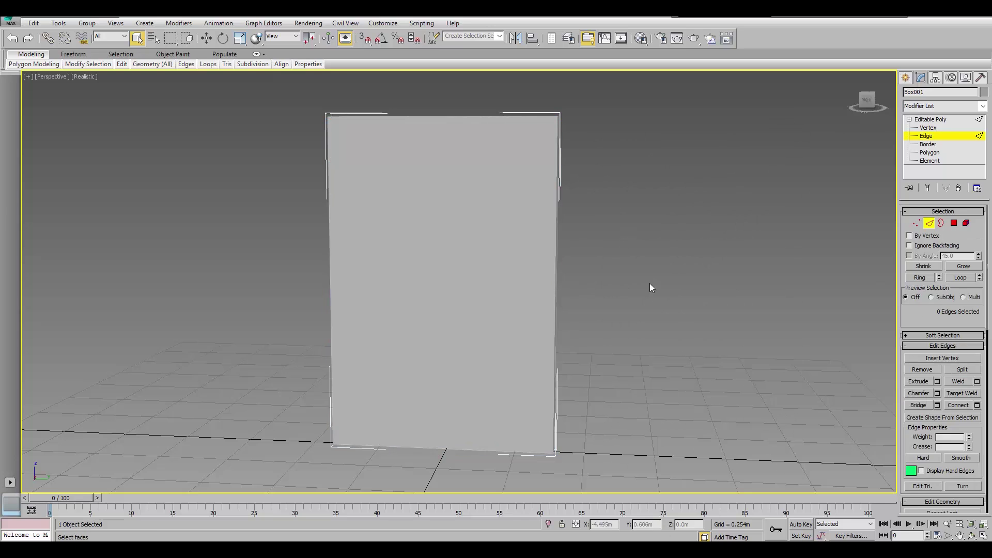
left_click_drag(649, 282, 90, 207)
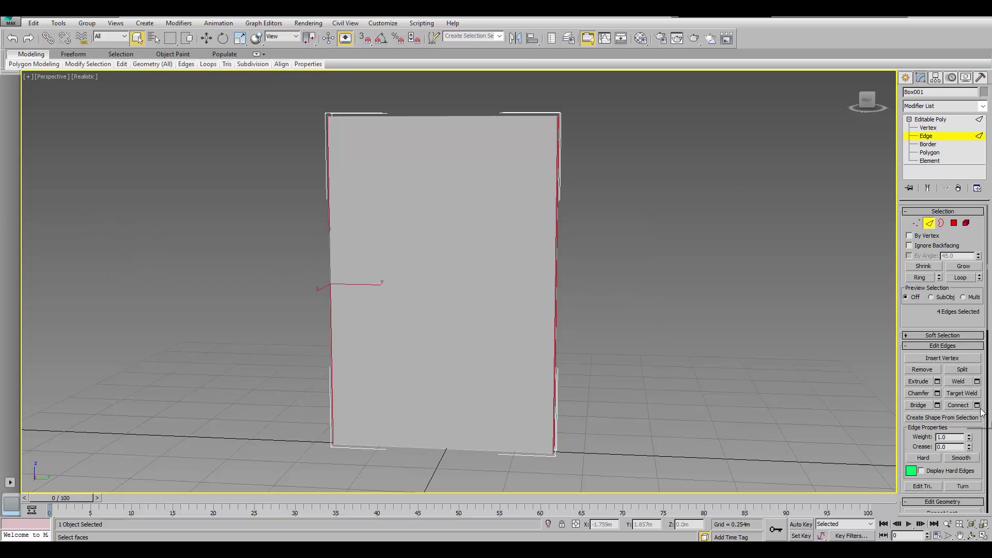
left_click(977, 405)
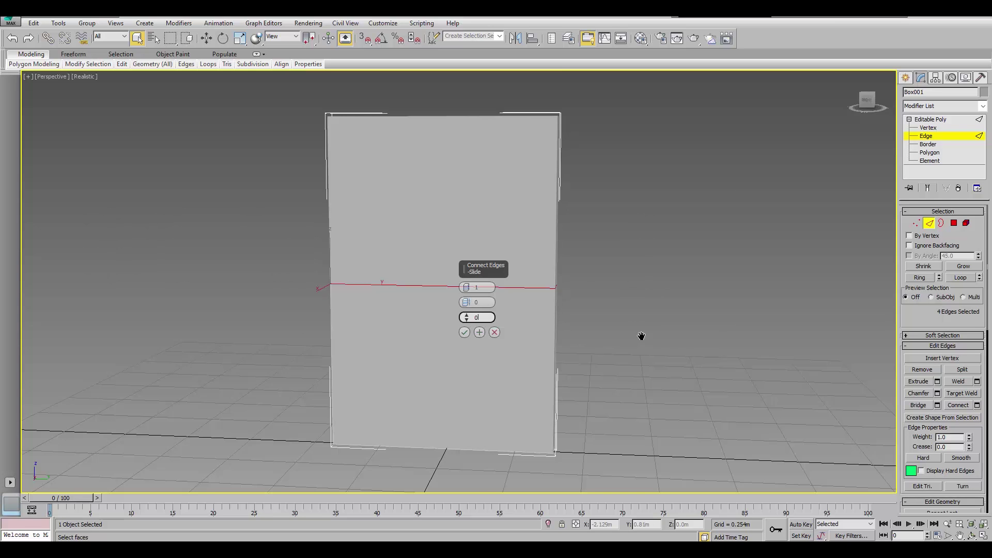
middle_click_drag(642, 336, 571, 297)
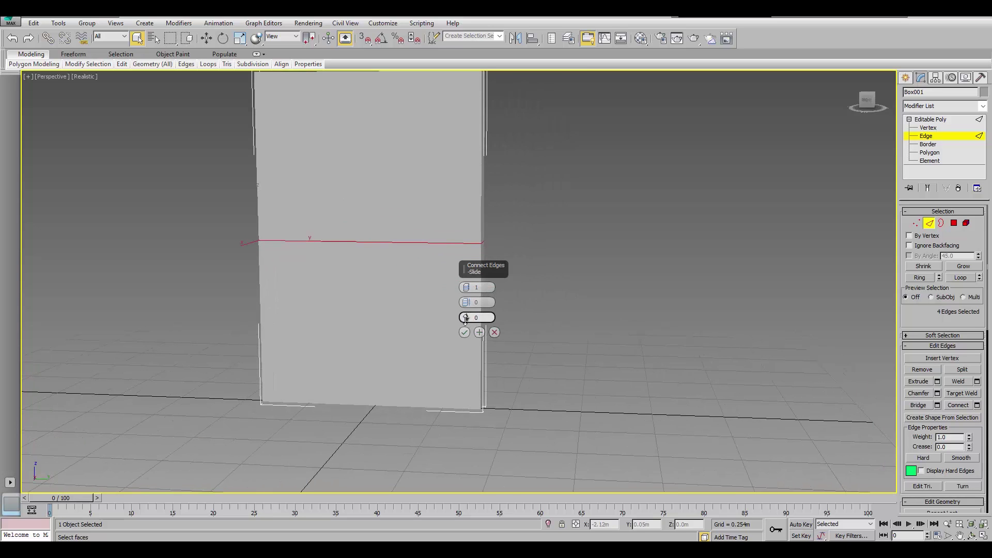
left_click_drag(466, 318, 470, 426)
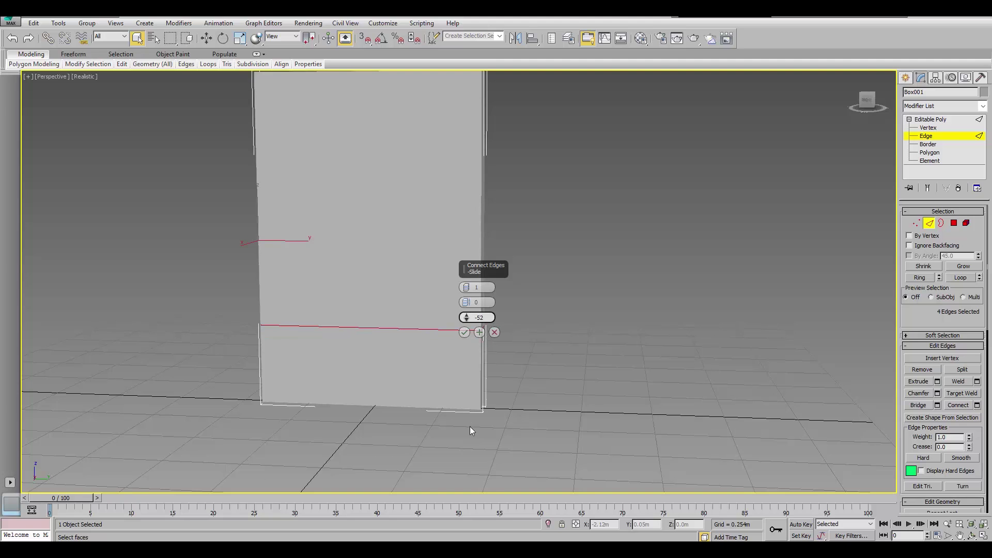
left_click(465, 332)
Clear the edge selection and turn on edged faces display to check the new edge loop around the box
left_click(561, 228)
middle_click_drag(561, 228, 526, 286)
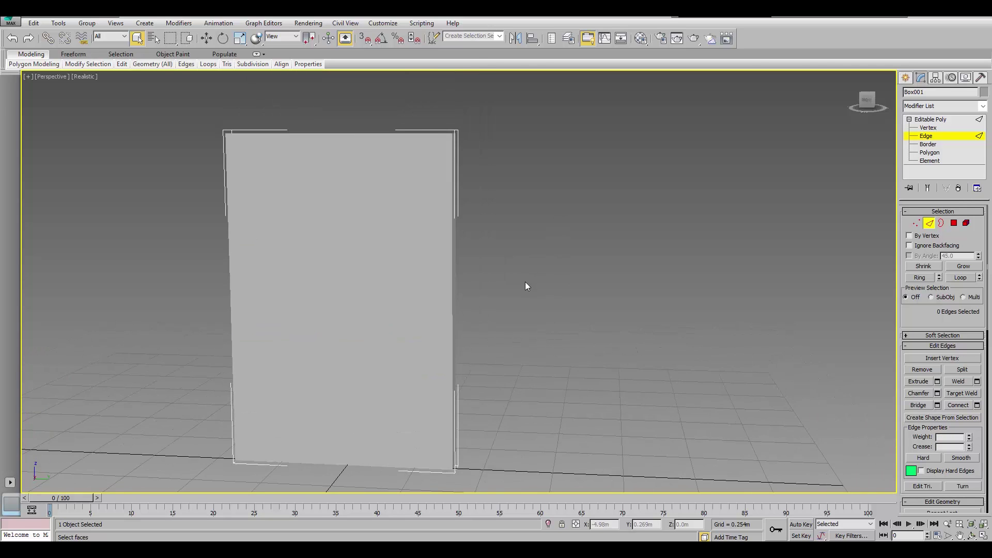
key("F4")
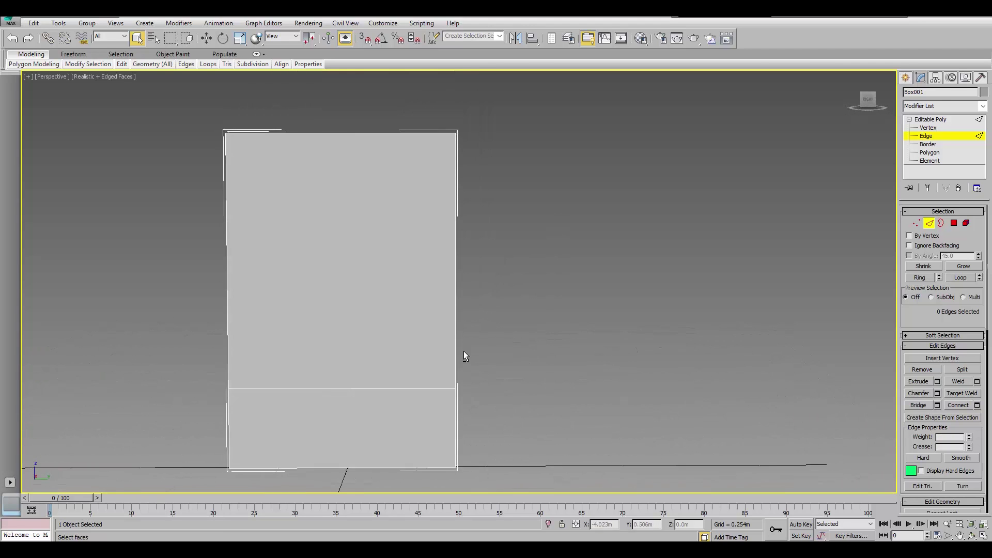
middle_click_drag(464, 357, 439, 277, "alt")
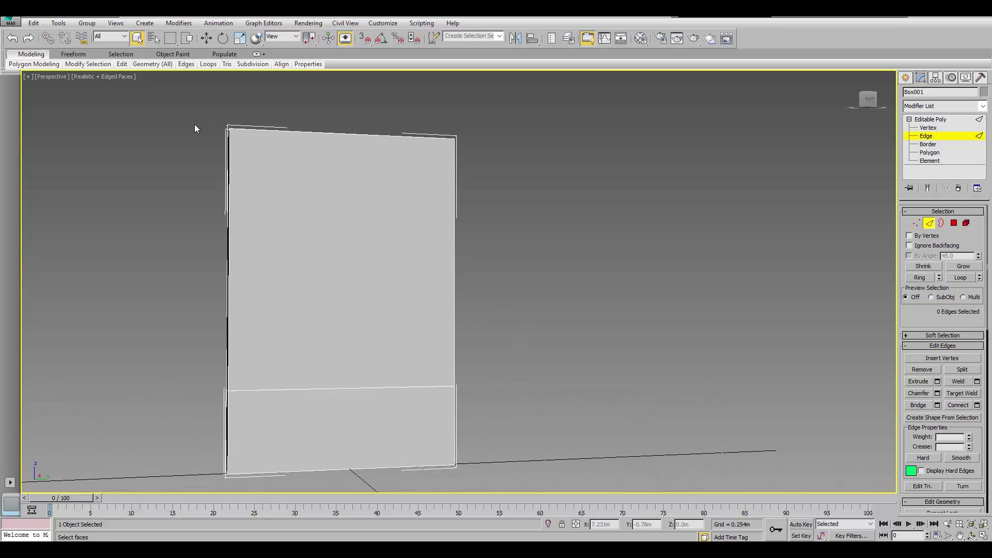
middle_click_drag(467, 346, 434, 392, "alt")
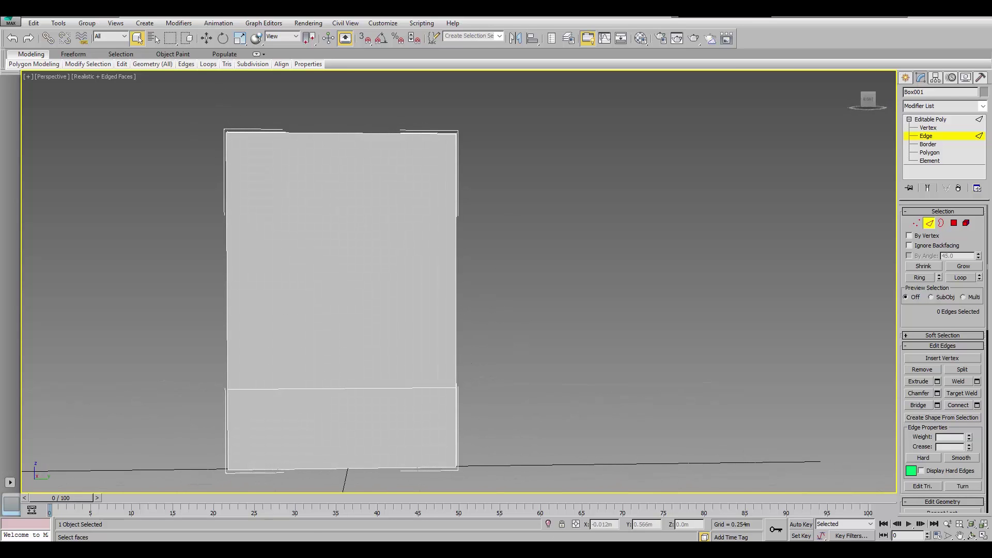
middle_click_drag(391, 435, 589, 412, "alt")
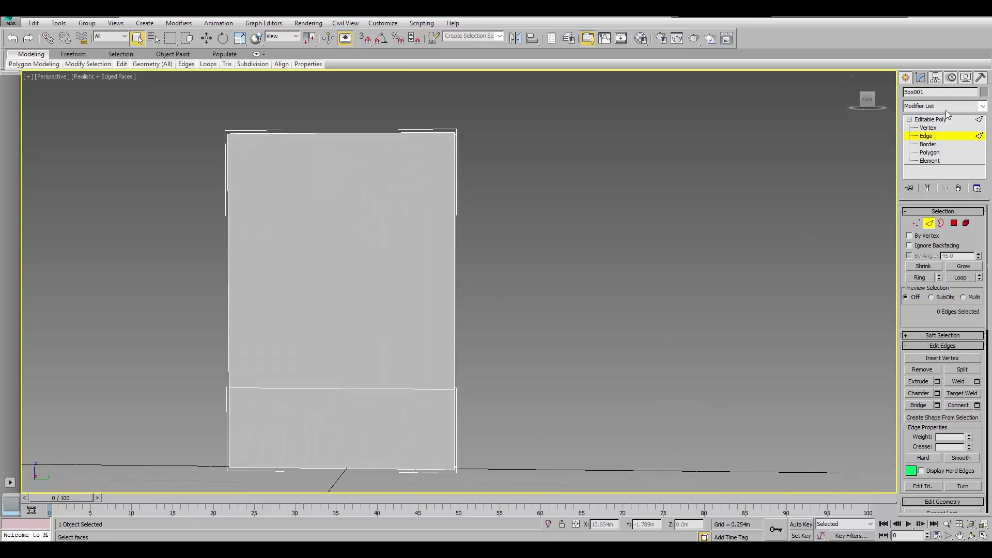
Select the front's upper polygon and assign it the 01 - Default material with a magenta diffuse colour of 255, 0, 246
left_click(939, 154)
left_click(354, 266)
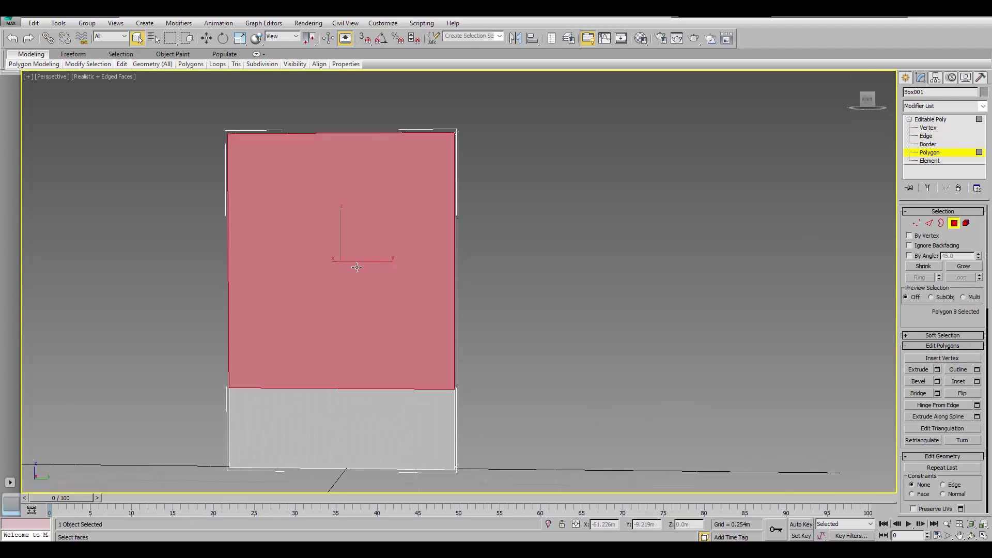
key("m")
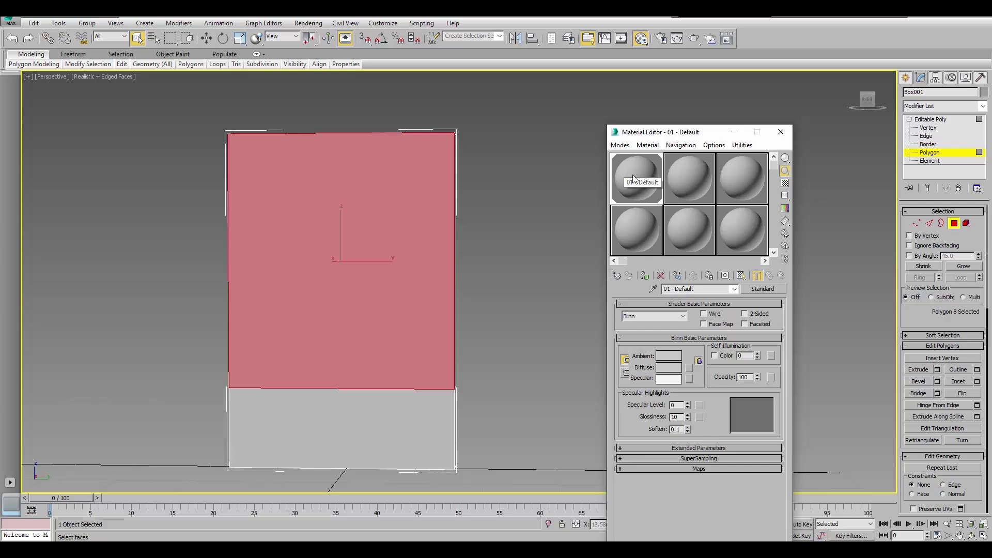
left_click(672, 369)
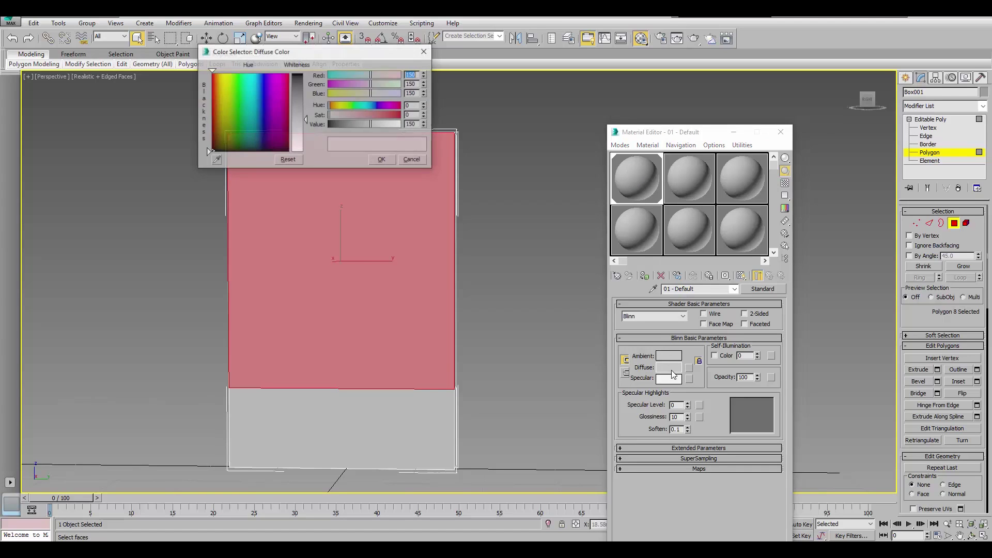
left_click_drag(265, 85, 277, 73)
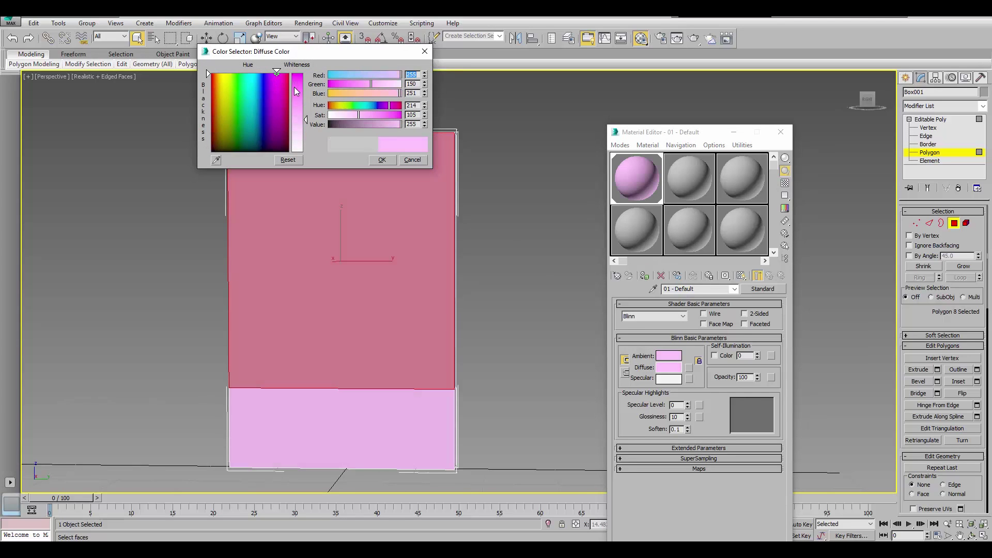
left_click_drag(305, 119, 305, 73)
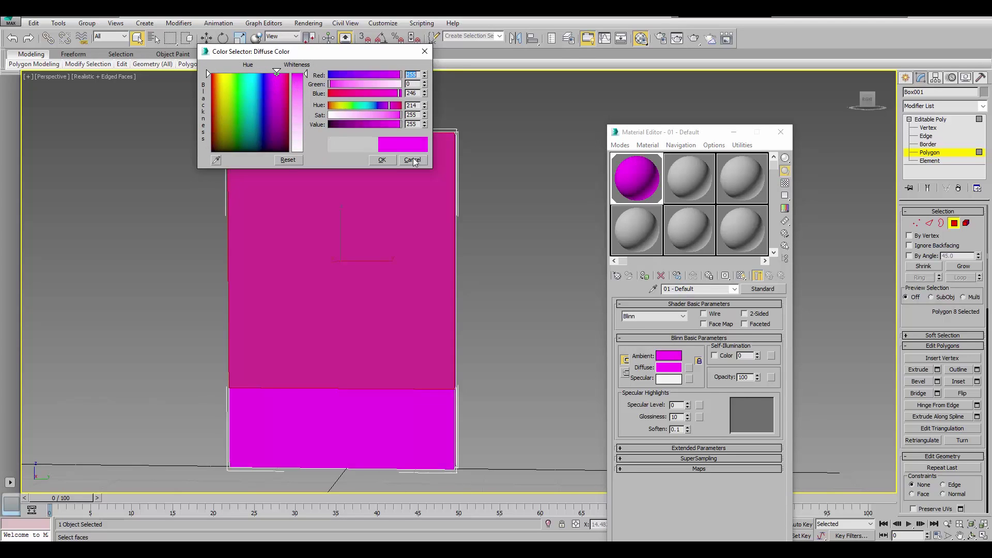
left_click(382, 160)
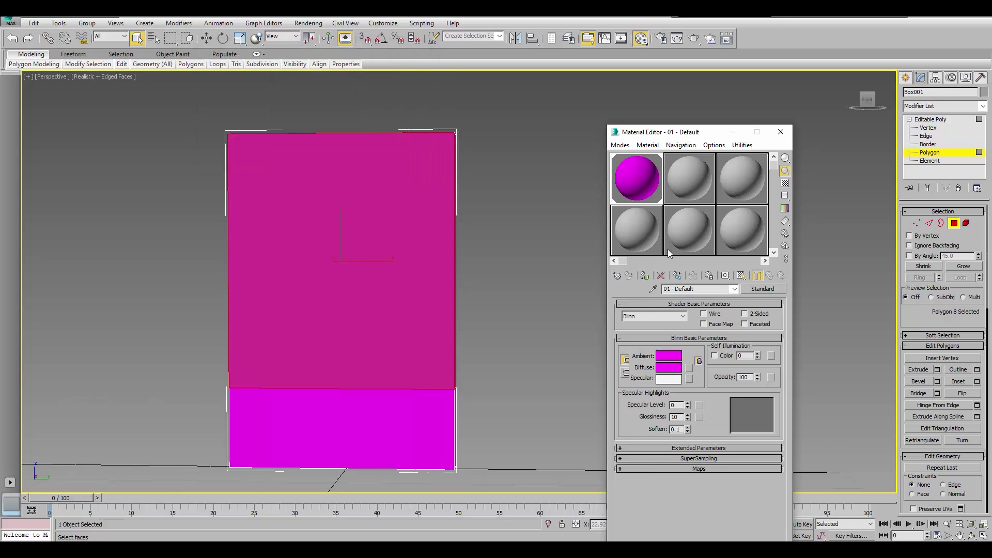
left_click(645, 277)
Assign the 02 - Default material with a green diffuse colour of 0, 255, 30 to the front's lower polygon
left_click(371, 409)
left_click(690, 175)
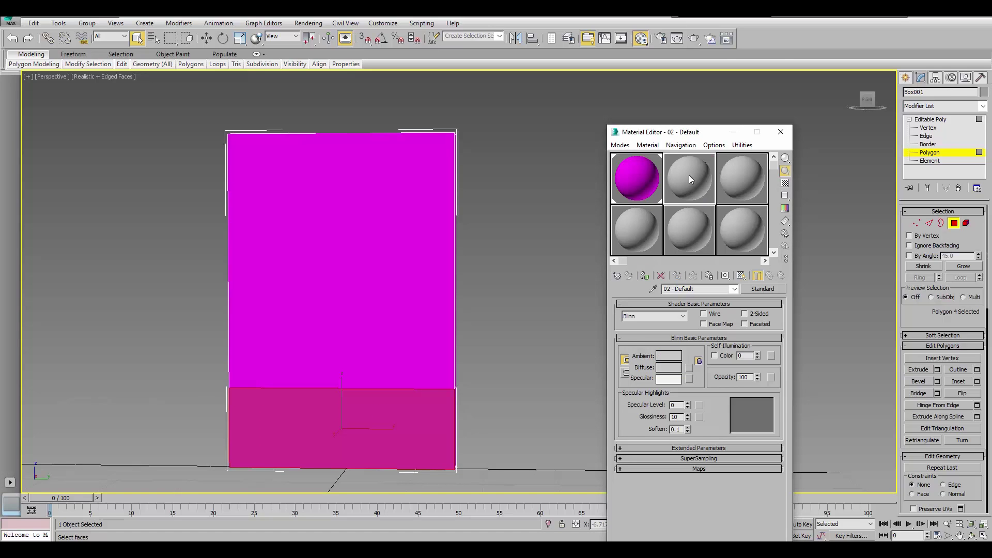
left_click(669, 368)
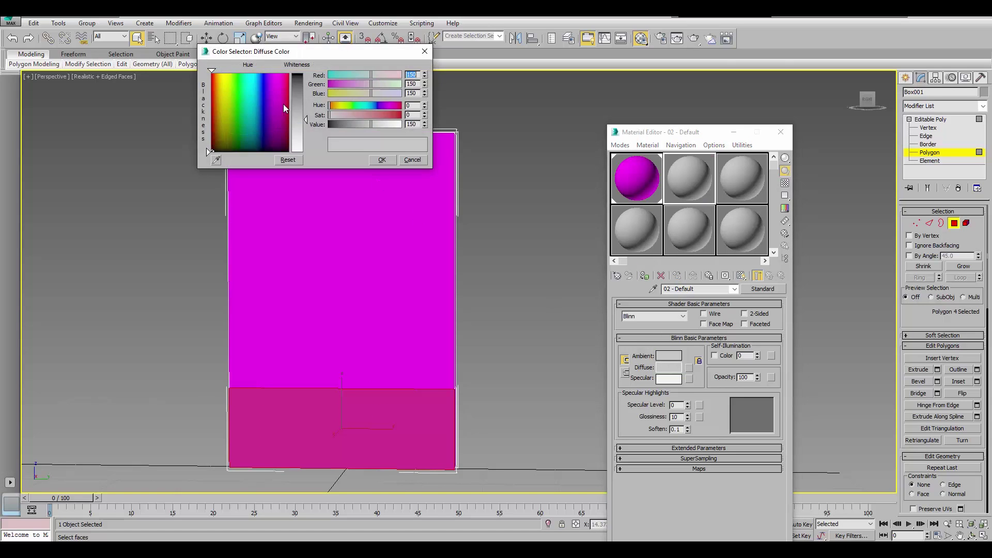
left_click(239, 73)
left_click_drag(306, 120, 306, 74)
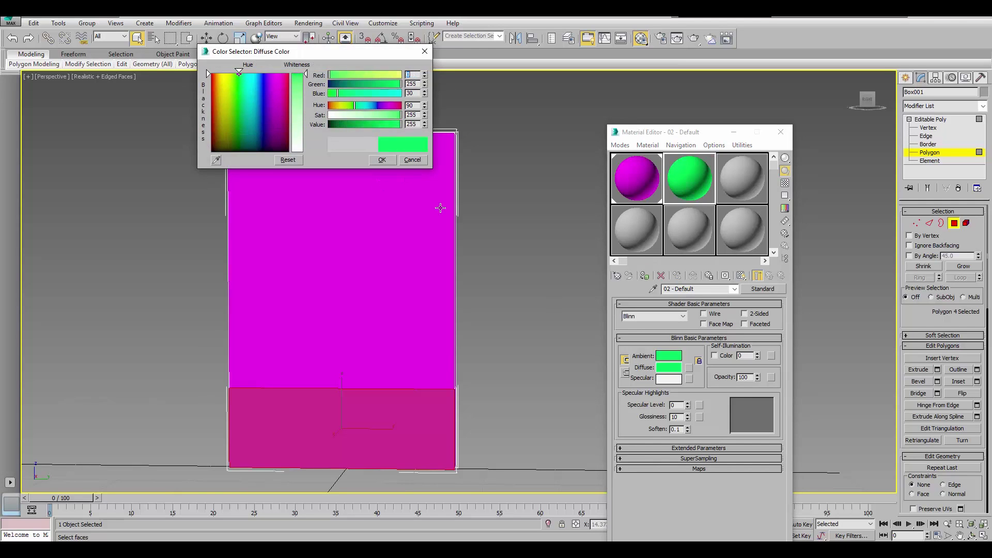
left_click(383, 164)
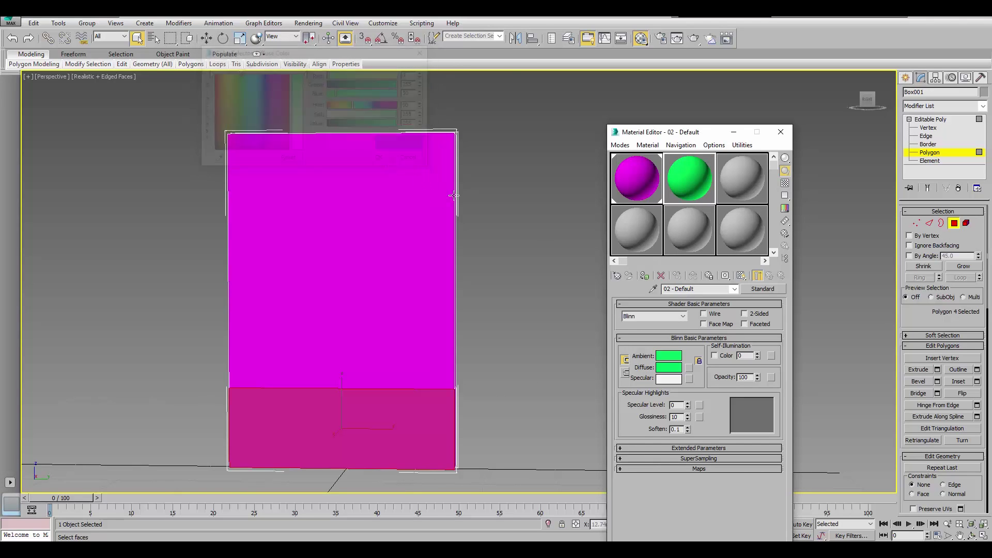
left_click(645, 276)
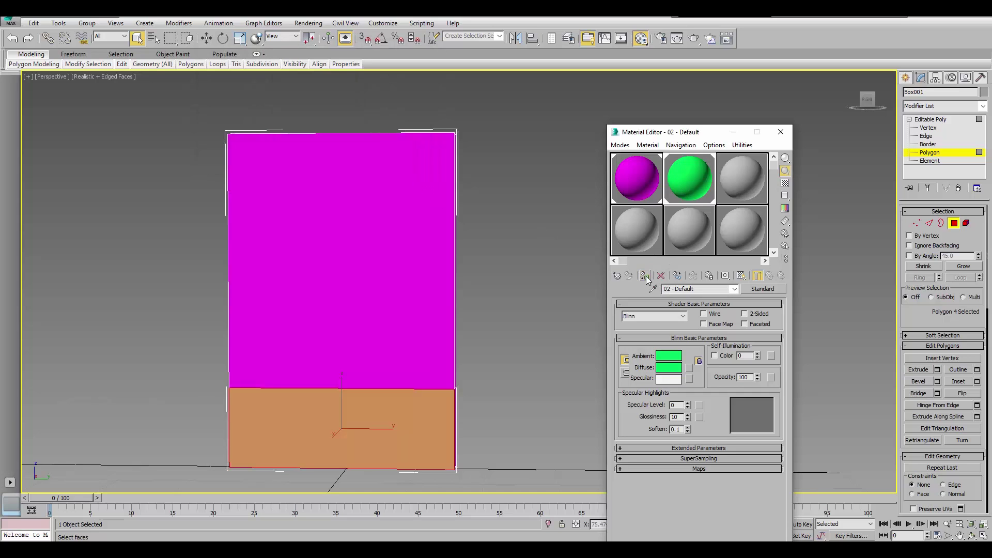
left_click(781, 132)
Leave polygon editing, deselect the box and check the magenta and green faces from several sides
left_click(920, 120)
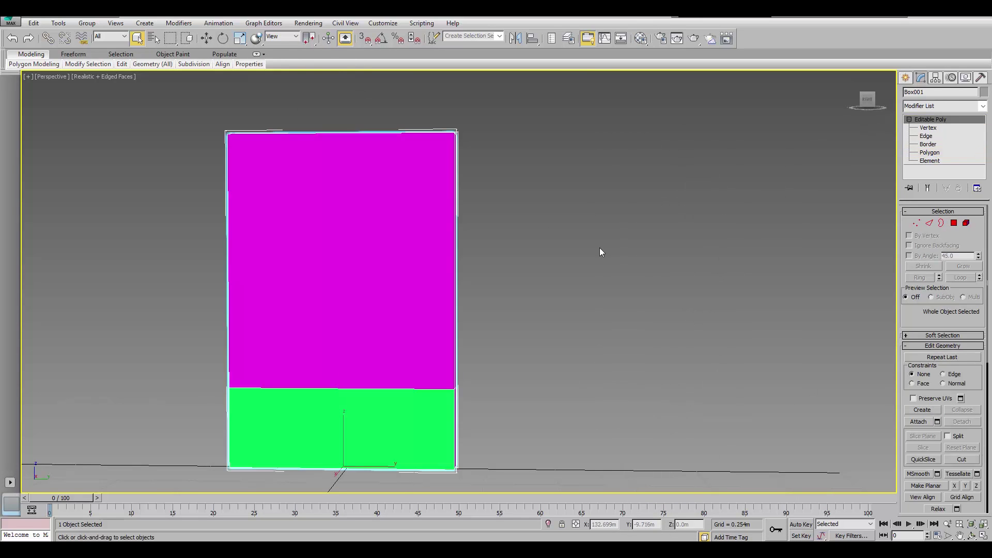
left_click(600, 249)
middle_click_drag(599, 249, 659, 281, "alt")
middle_click_drag(379, 320, 506, 382, "alt")
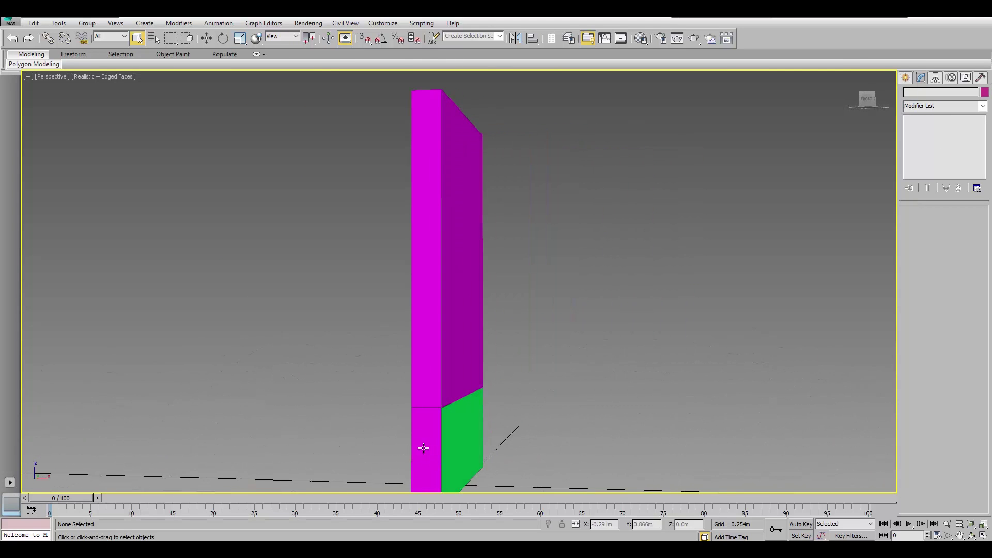
middle_click_drag(423, 445, 509, 316, "alt")
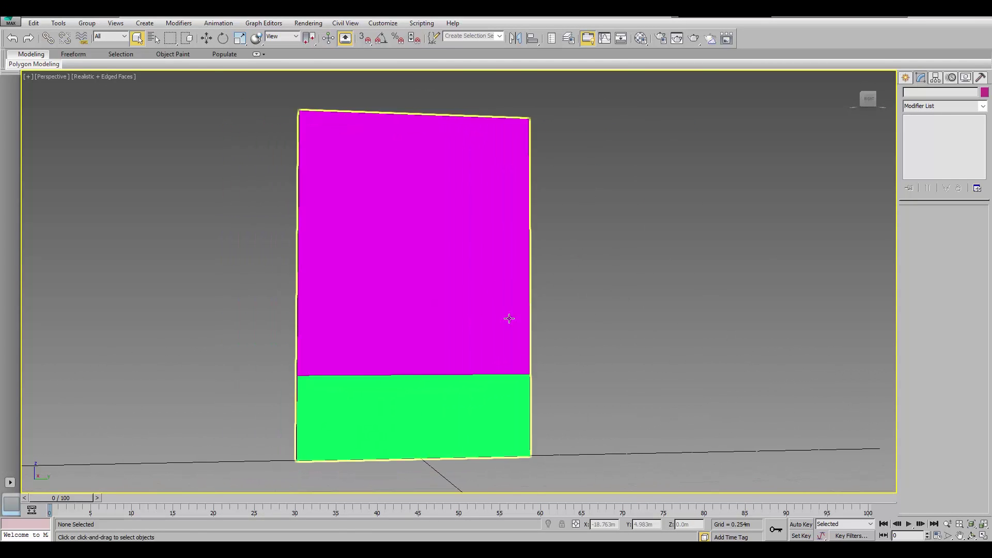
Open the Render To Texture settings and select the coloured box as the object to bake
left_click(309, 23)
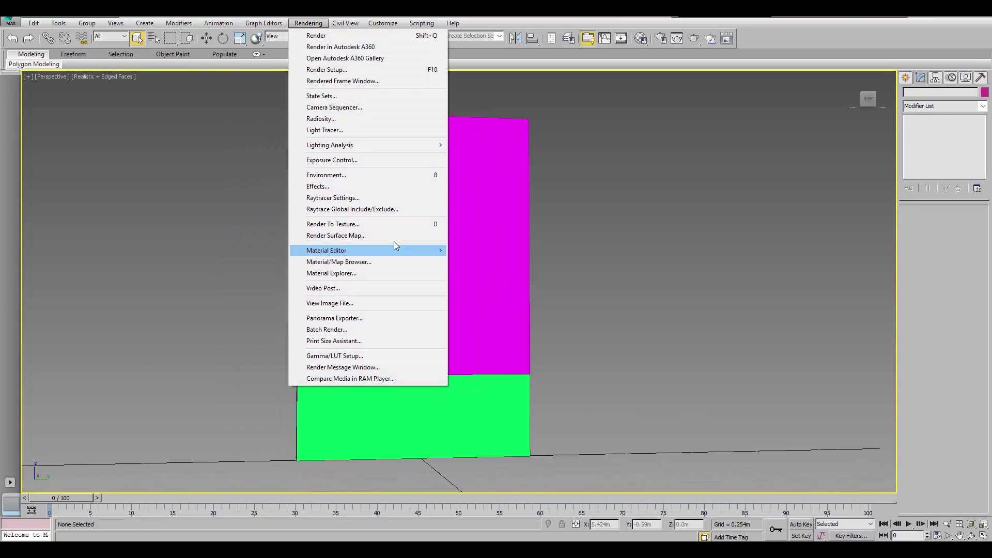
left_click(398, 225)
middle_click_drag(310, 274, 342, 259)
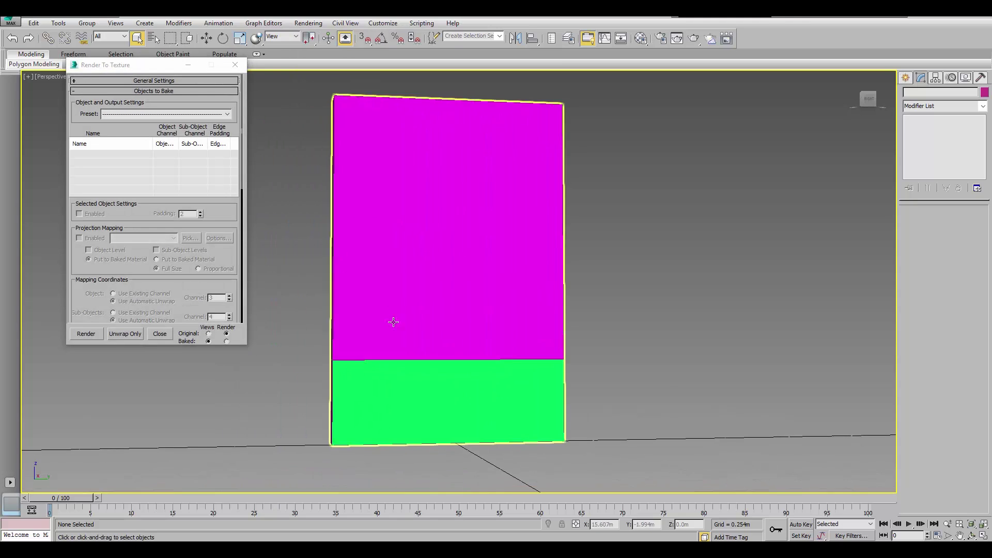
middle_click_drag(393, 323, 370, 328, "alt")
scroll(180, 214, "down", 1)
scroll(182, 211, "up", 1)
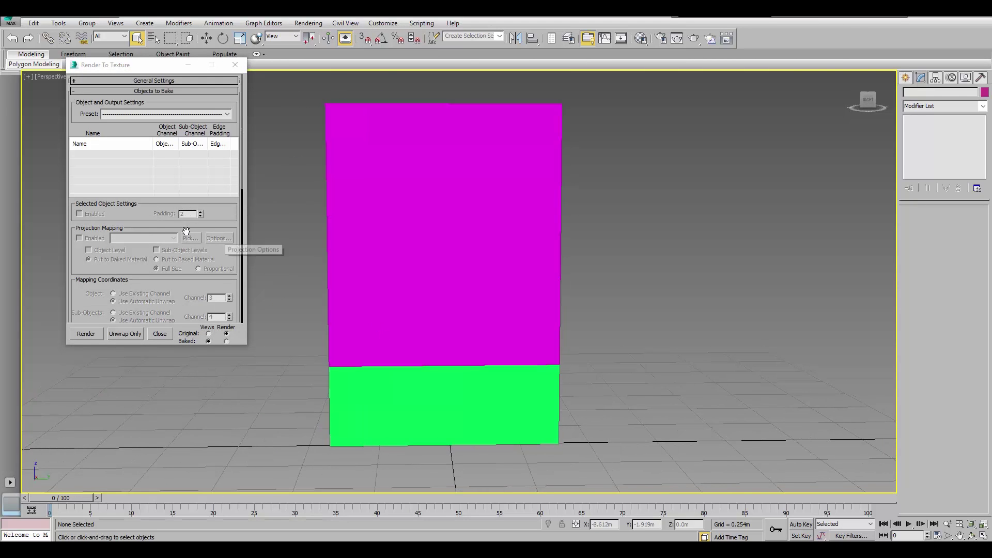
left_click(444, 294)
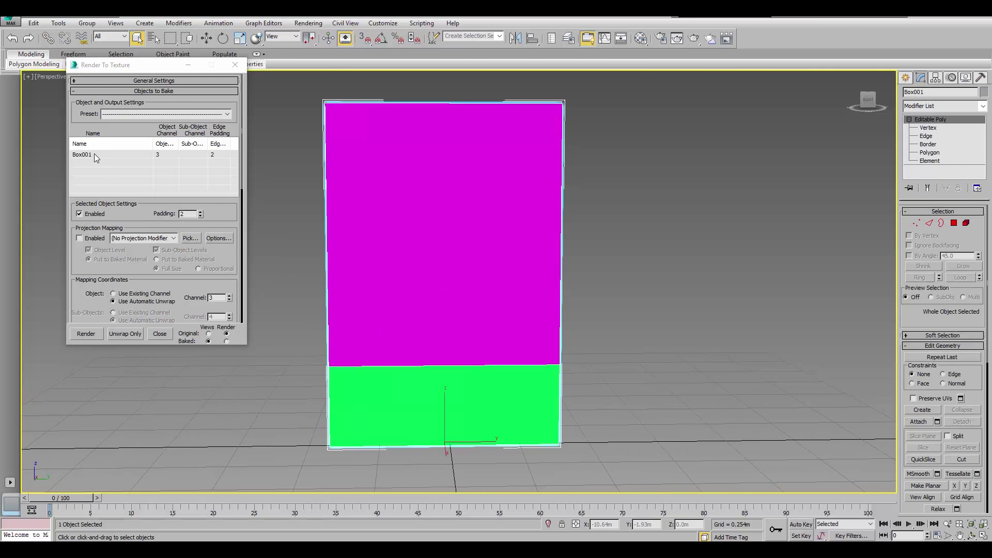
Set the box's baking to use existing mapping channel 1 and add a DiffuseMap output element
scroll(143, 248, "down", 2)
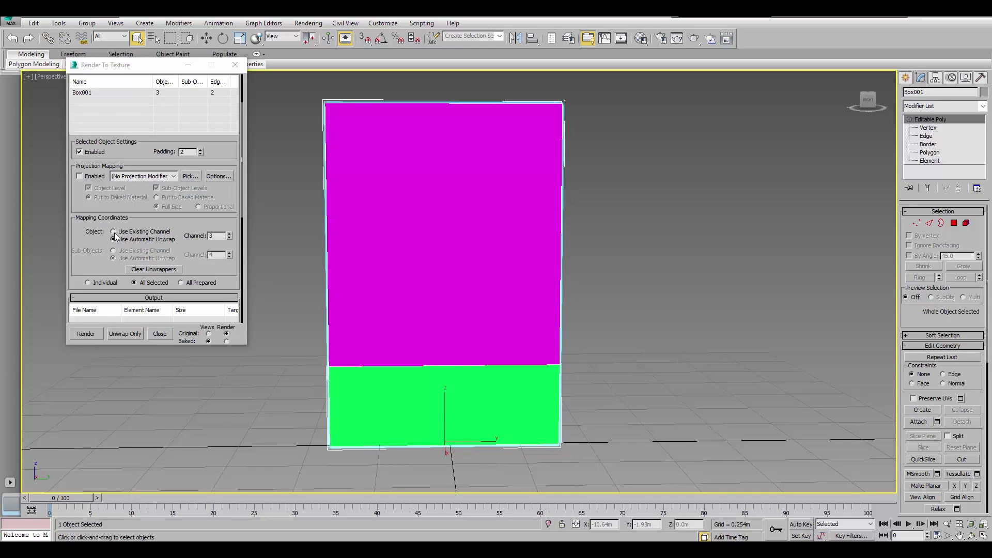
left_click(114, 232)
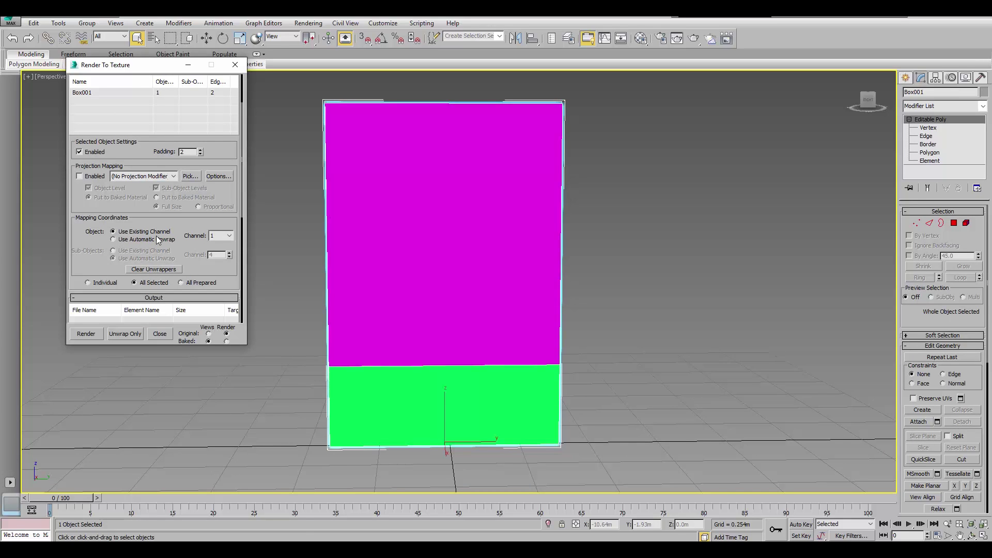
scroll(140, 258, "down", 2)
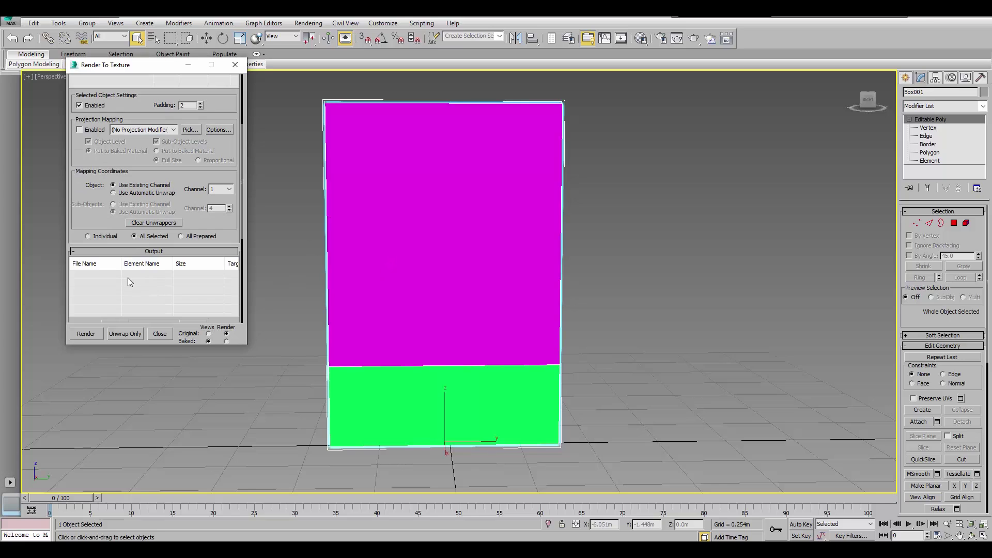
left_click_drag(242, 224, 239, 268)
left_click(113, 232)
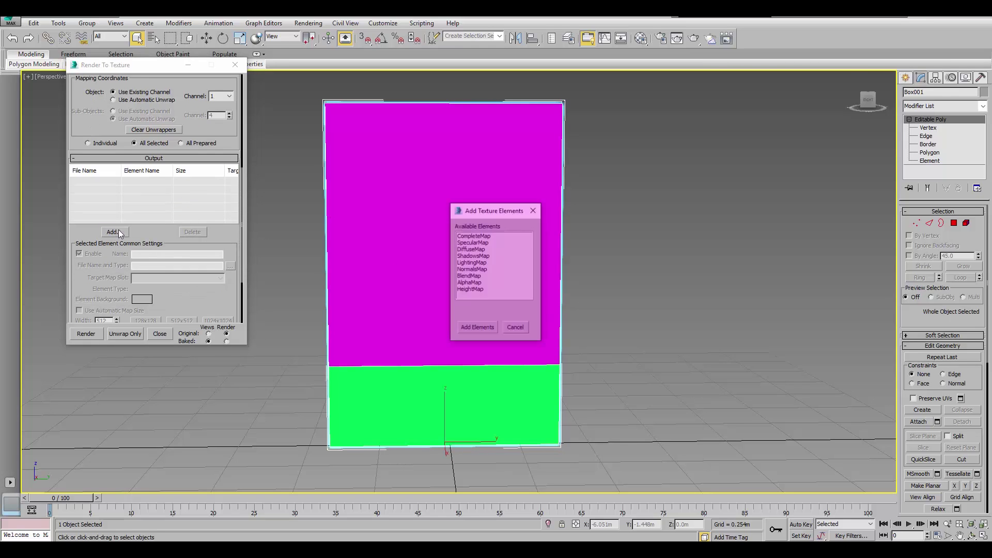
double_click(480, 251)
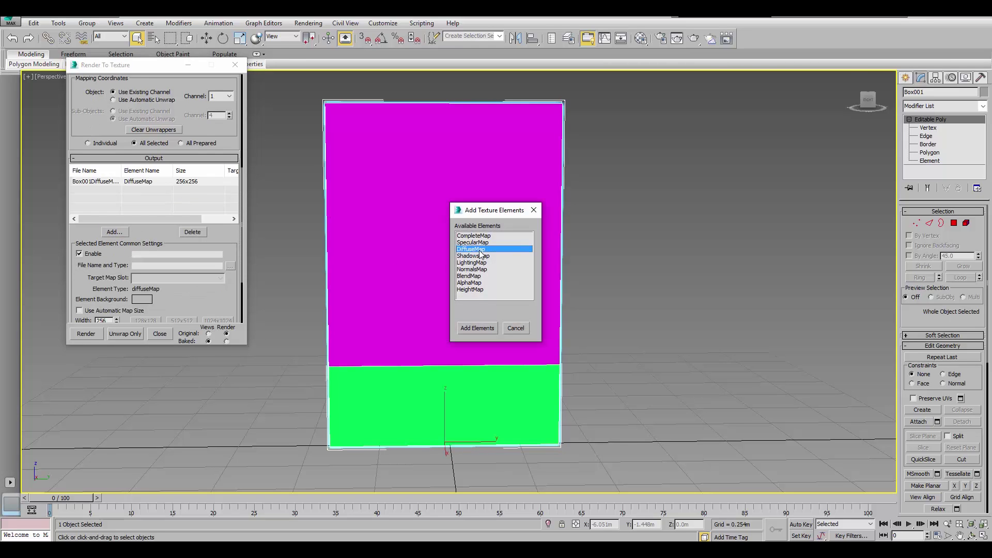
Set the diffuse map's output file to a PNG named wall on the Desktop, keeping the default PNG configuration
left_click(229, 266)
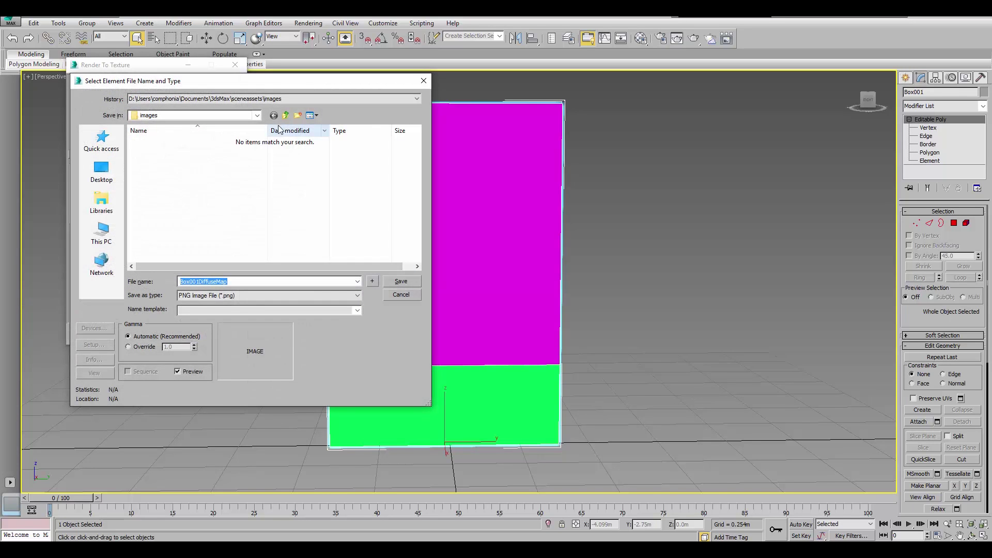
left_click(101, 172)
type("wall")
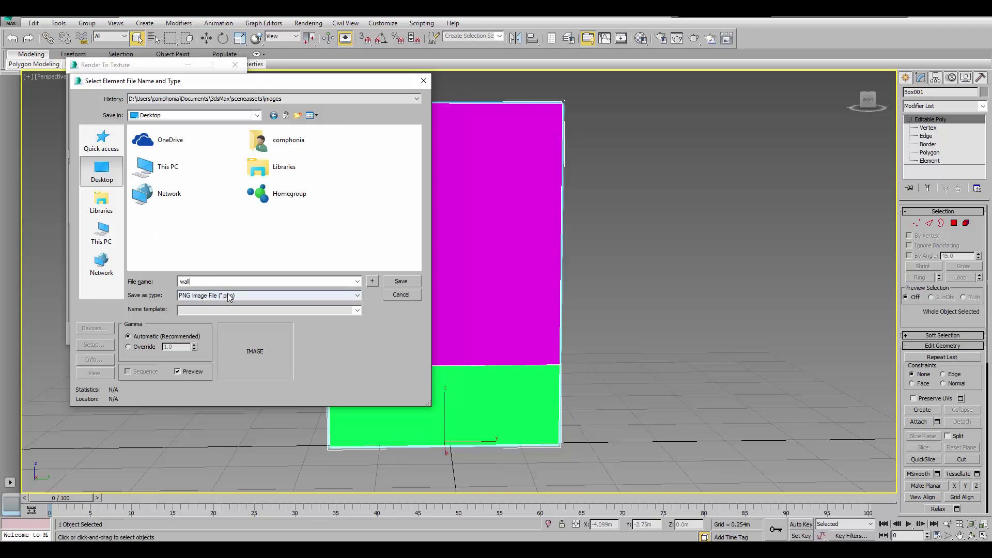
key("Return")
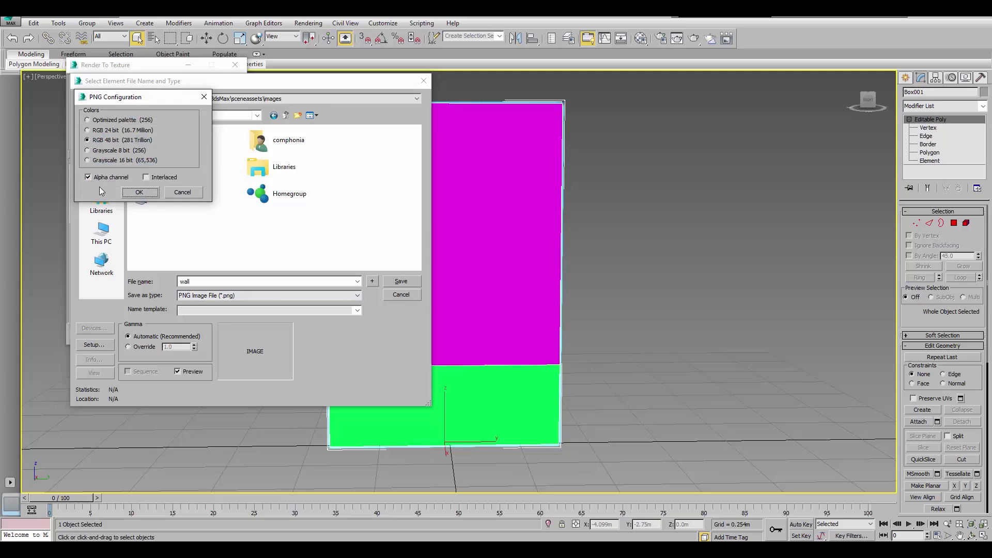
left_click(139, 192)
Set the diffuse map size to 512x512, render the bake and close the rendered preview
scroll(176, 242, "down", 1)
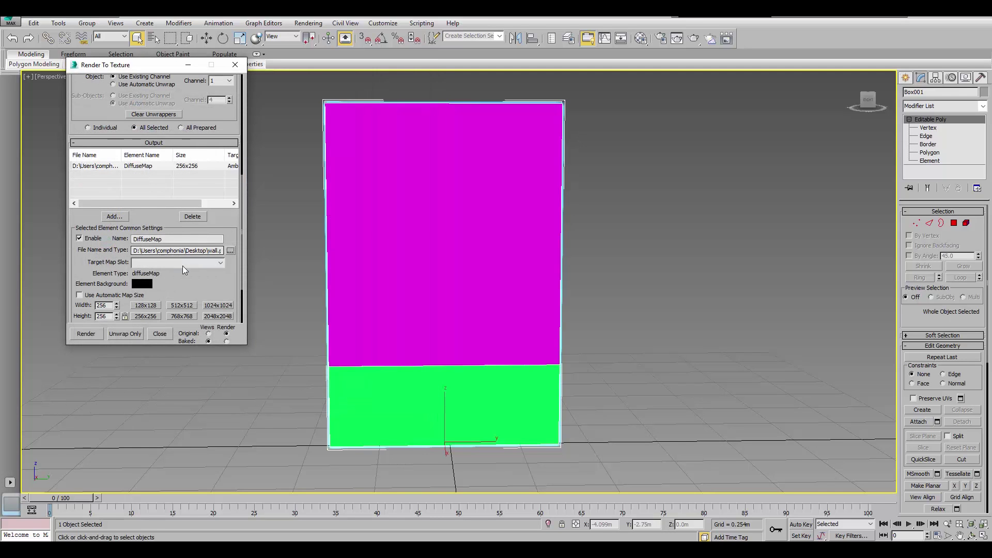
left_click(182, 306)
left_click_drag(242, 178, 246, 246)
left_click(86, 333)
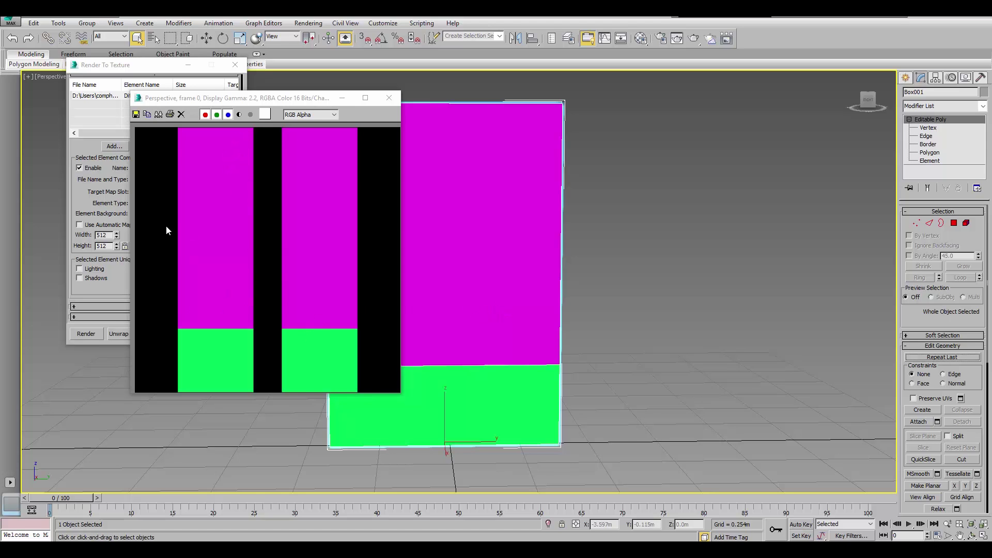
left_click(389, 98)
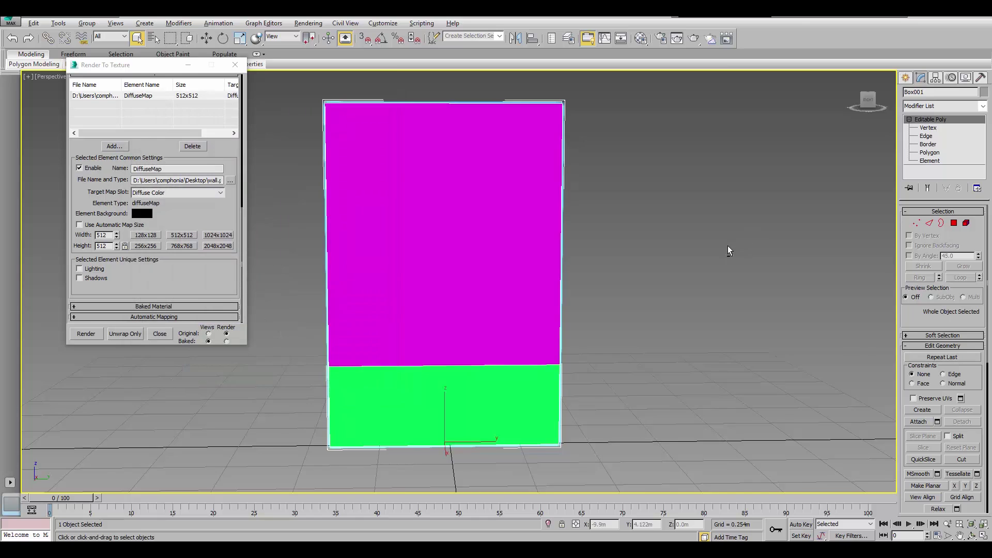
Delete all the box's polygons except the front's magenta upper and green lower ones
middle_click_drag(728, 246, 630, 265, "alt")
left_click(930, 152)
middle_click_drag(749, 186, 416, 457, "alt")
middle_click_drag(551, 302, 572, 287, "alt")
left_click(631, 305)
left_click(488, 296)
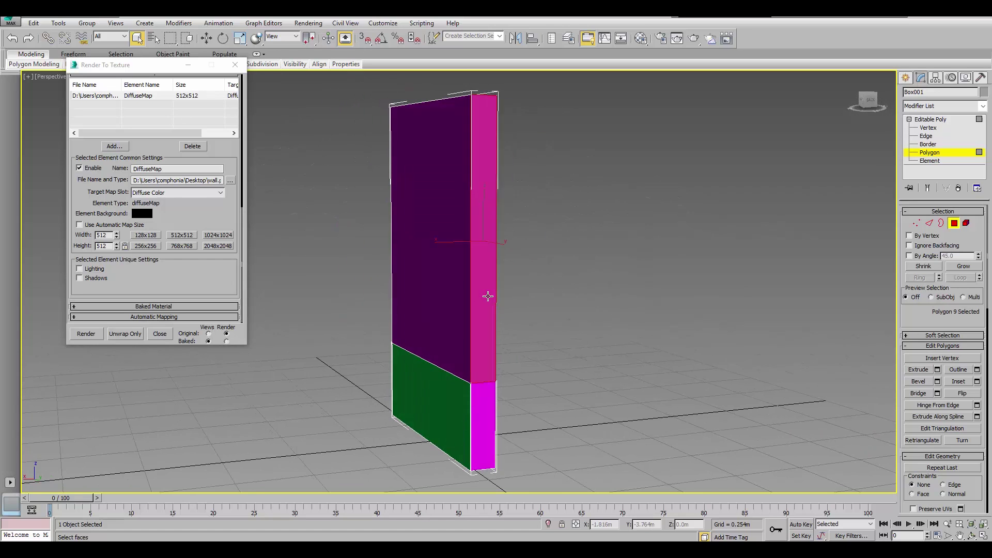
mouse_move(488, 296)
middle_mouse_down("alt")
mouse_move(508, 301)
mouse_move(496, 310)
middle_mouse_up("alt")
left_click(471, 408, "ctrl")
middle_click_drag(467, 408, 587, 392, "alt")
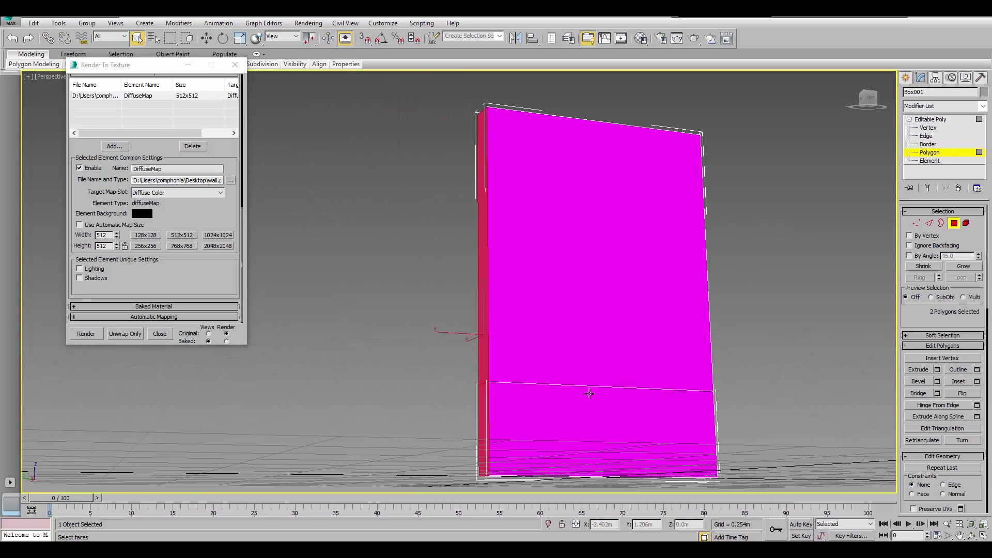
left_click(587, 392, "ctrl")
left_click(591, 299, "ctrl")
middle_click_drag(591, 299, 639, 344, "alt")
left_click(656, 422, "ctrl")
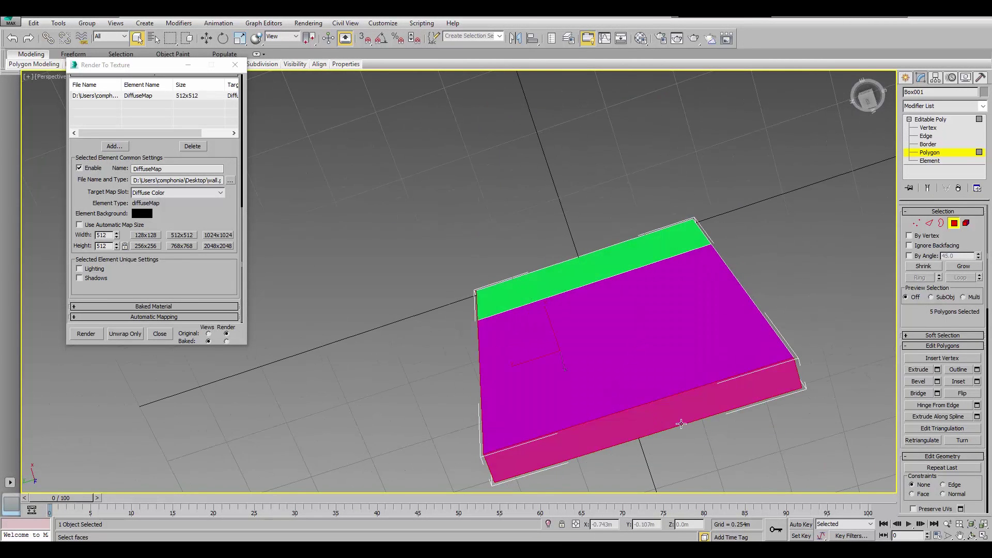
middle_click_drag(672, 421, 527, 295, "alt")
left_click(526, 296, "ctrl")
middle_click_drag(541, 358, 546, 381, "alt")
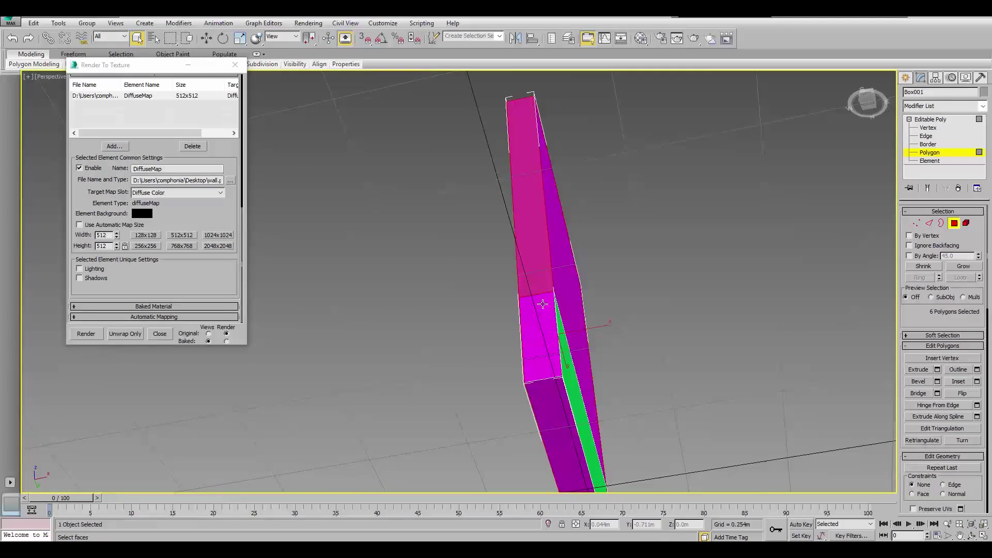
left_click(546, 381, "ctrl")
left_click(554, 412, "ctrl")
key("Delete")
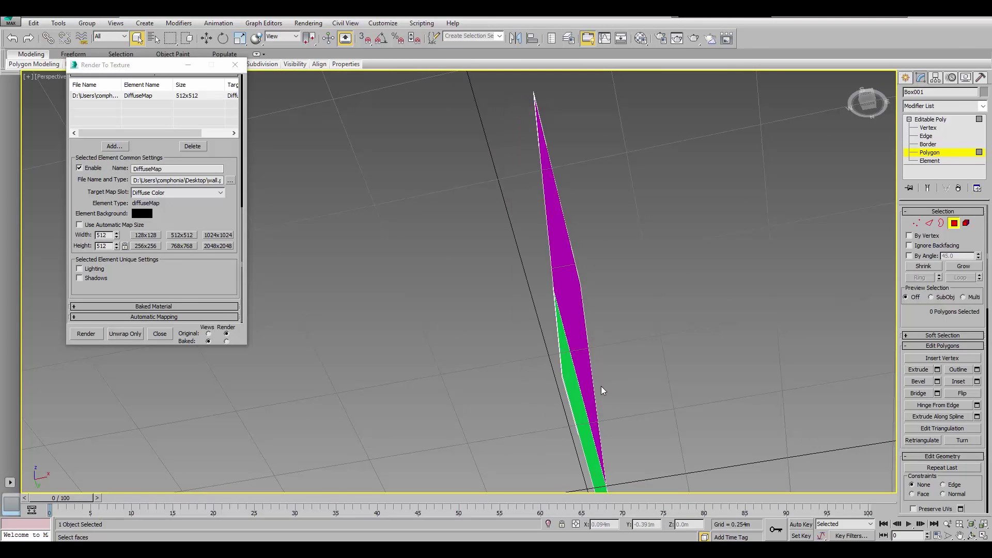
Bake the remaining front polygons to texture again, overwriting wall.png
middle_click_drag(625, 396, 581, 331, "alt")
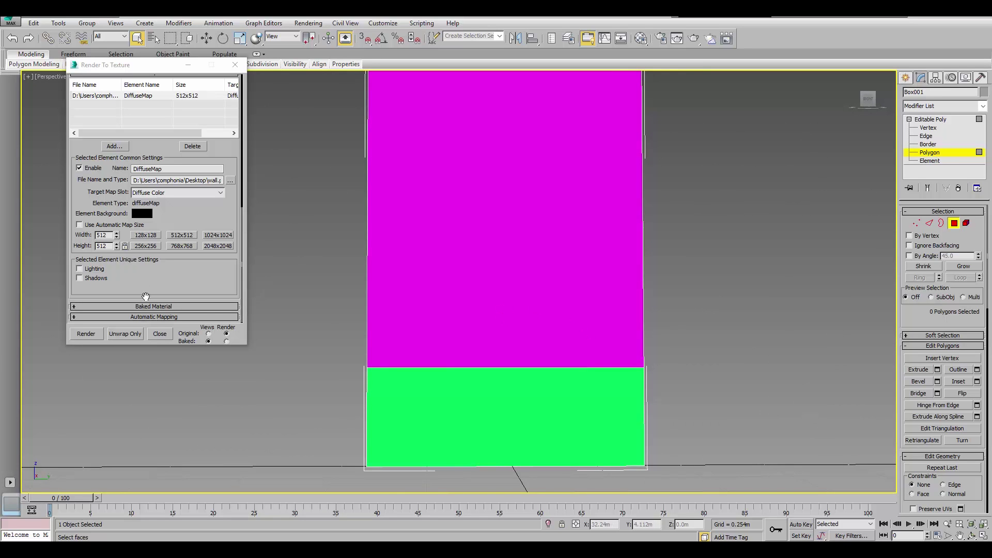
left_click(86, 335)
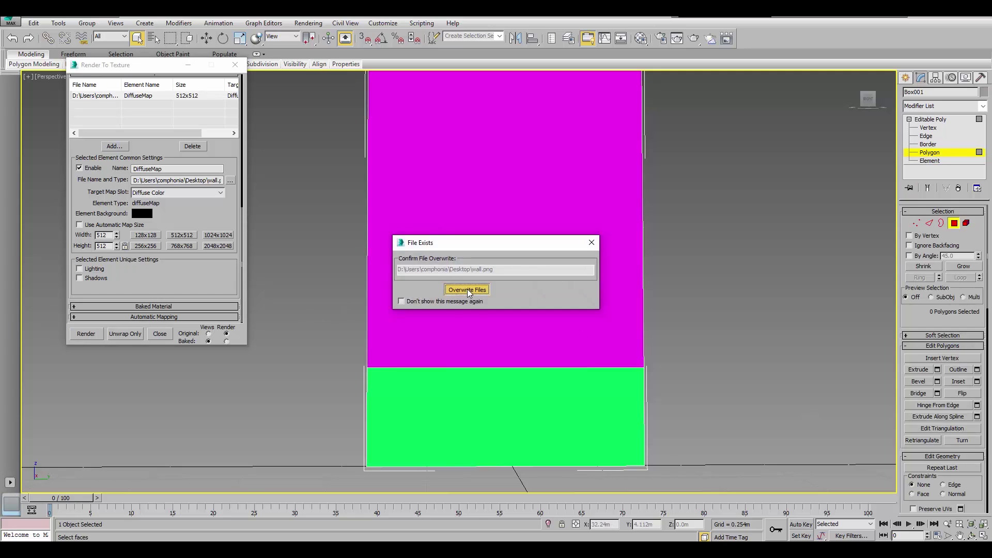
left_click(467, 290)
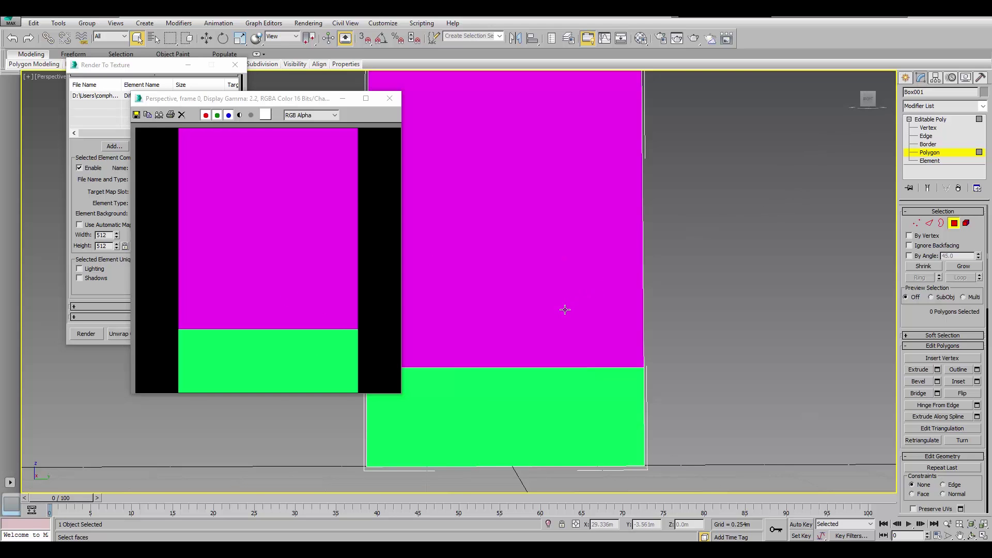
Import the wall image from the desktop into the Substance Designer graph and accept the bit-depth notice
key("super")
left_click(368, 139)
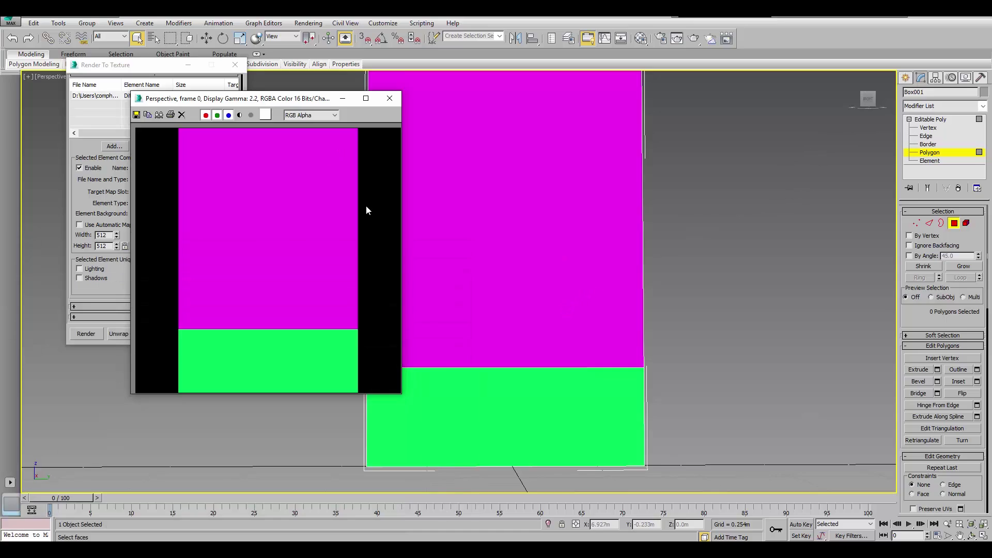
key("super+d")
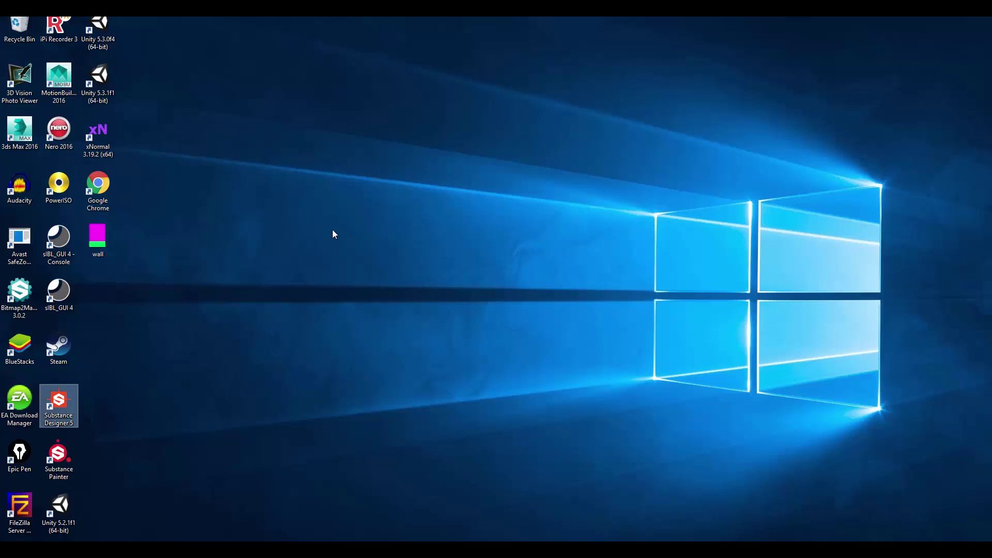
left_click(105, 241)
mouse_move(106, 237)
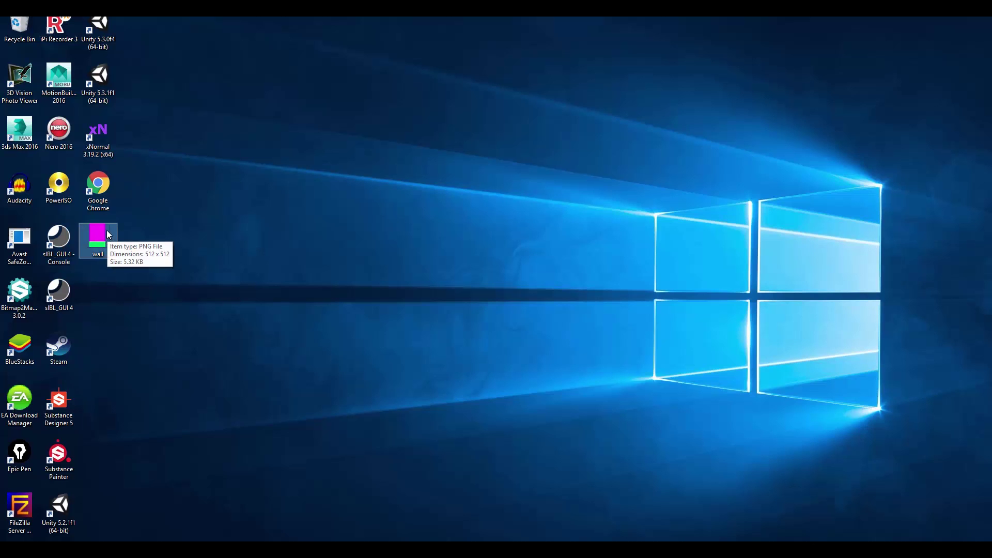
left_click_drag(105, 240, 314, 259)
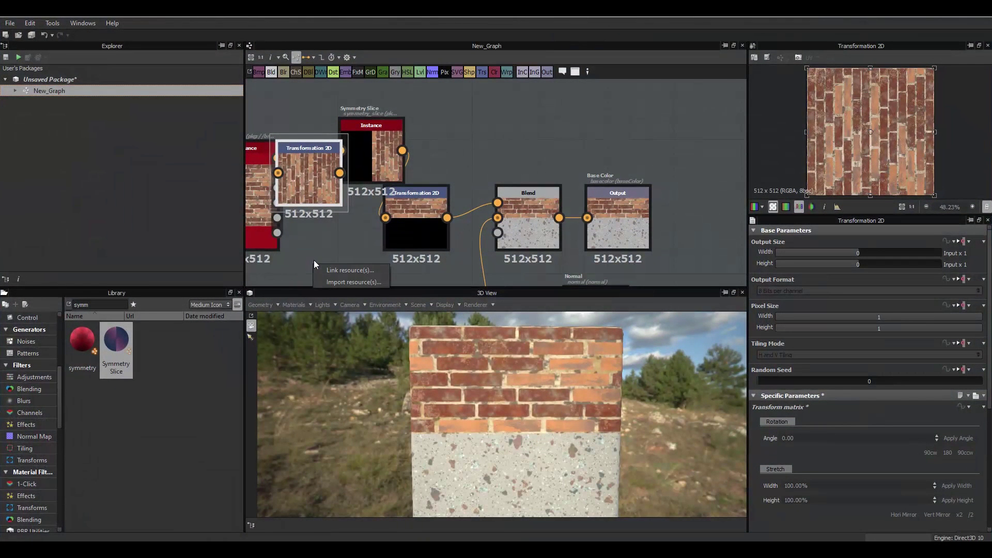
left_click(339, 277)
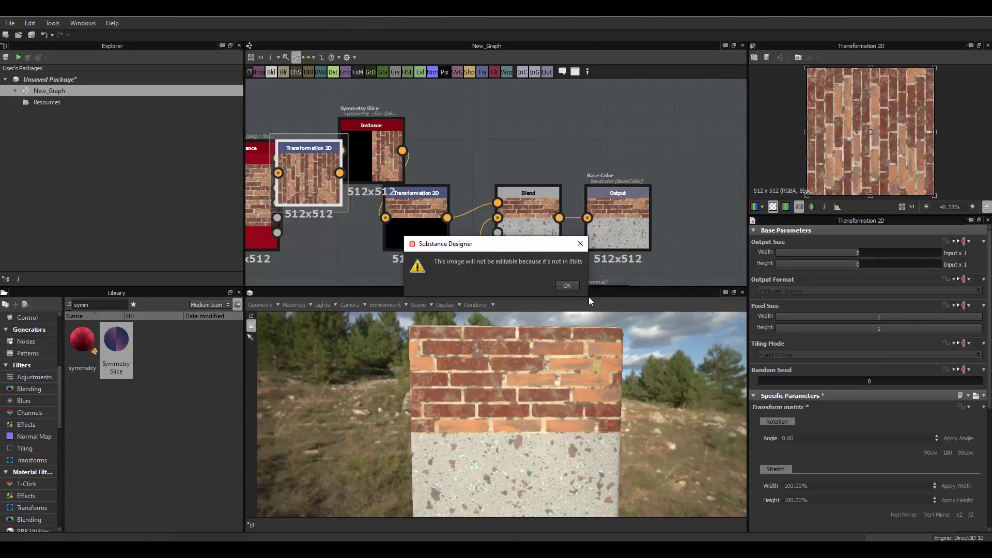
left_click(567, 285)
Inspect the wall bitmap node in the graph and delete it
scroll(294, 248, "up", 2)
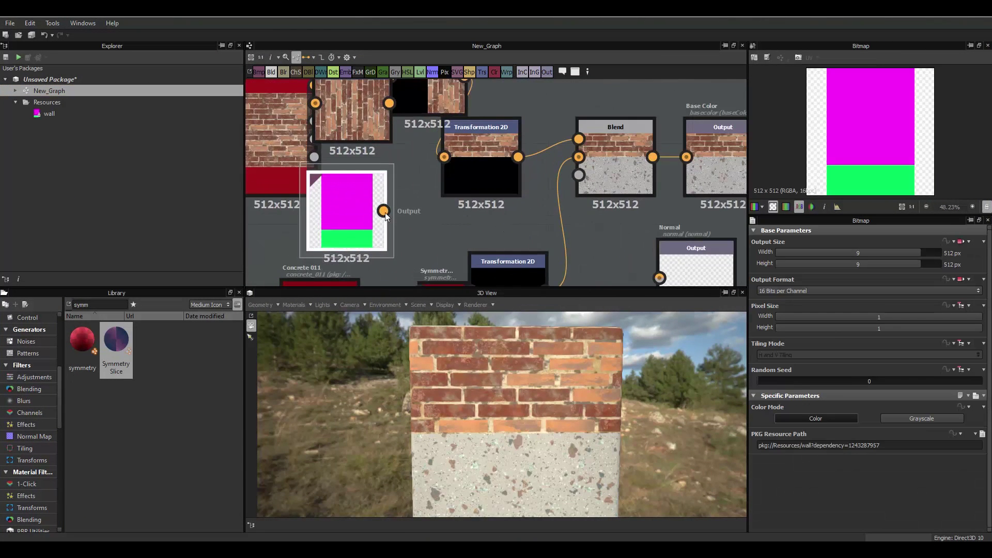
scroll(385, 213, "up", 2)
scroll(350, 203, "down", 2)
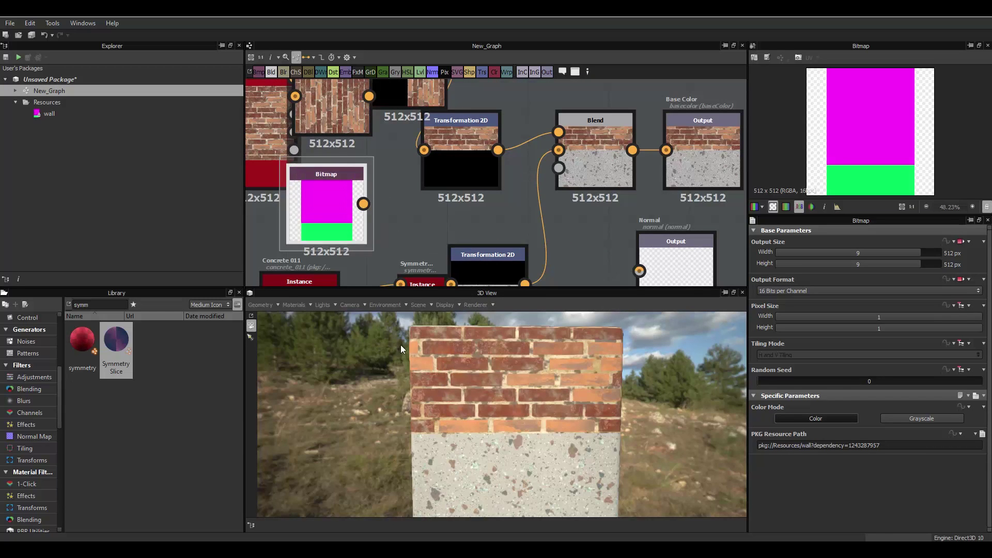
key("Delete")
Open the desktop's wall image in Photoshop and marquee-select the full canvas width from its upper edge down to the magenta-green boundary
key("super+d")
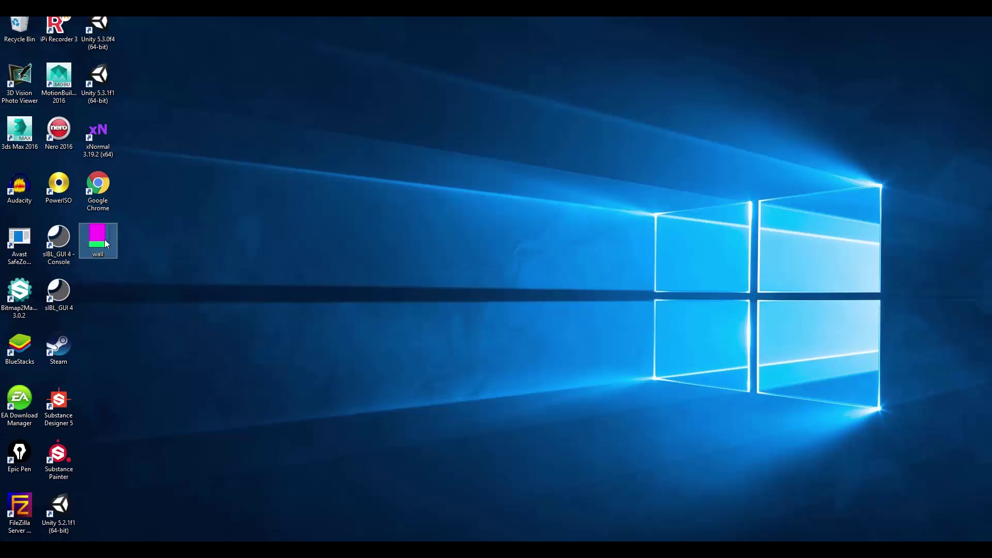
left_click_drag(104, 240, 383, 256)
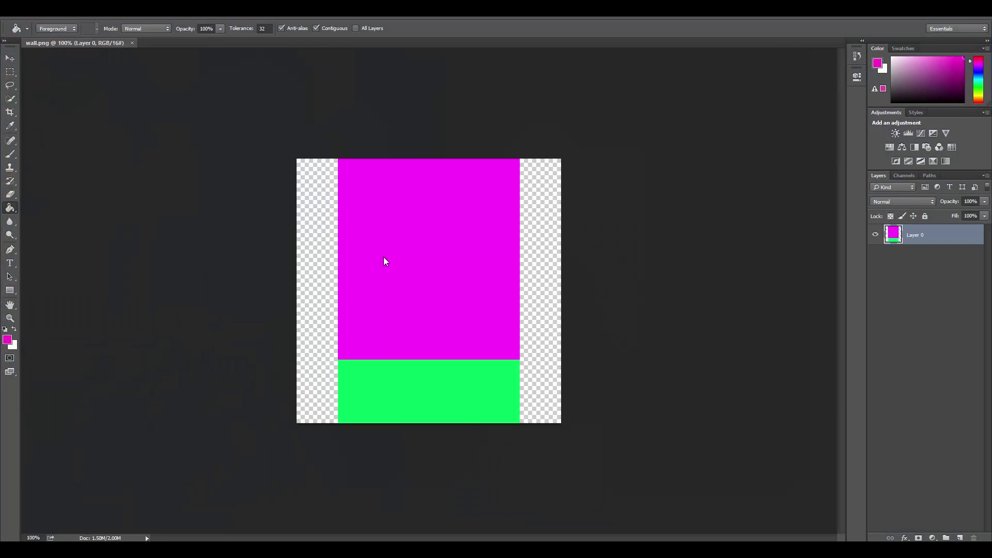
left_click(10, 71)
left_click_drag(274, 120, 676, 360)
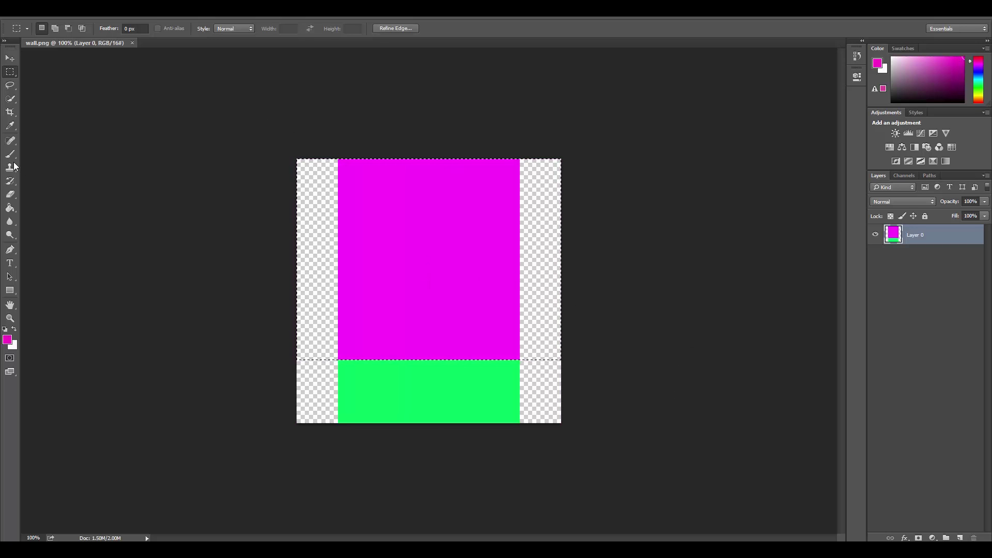
Sample the magenta and fill the transparent strips on both sides of the magenta area with it
left_click(10, 208)
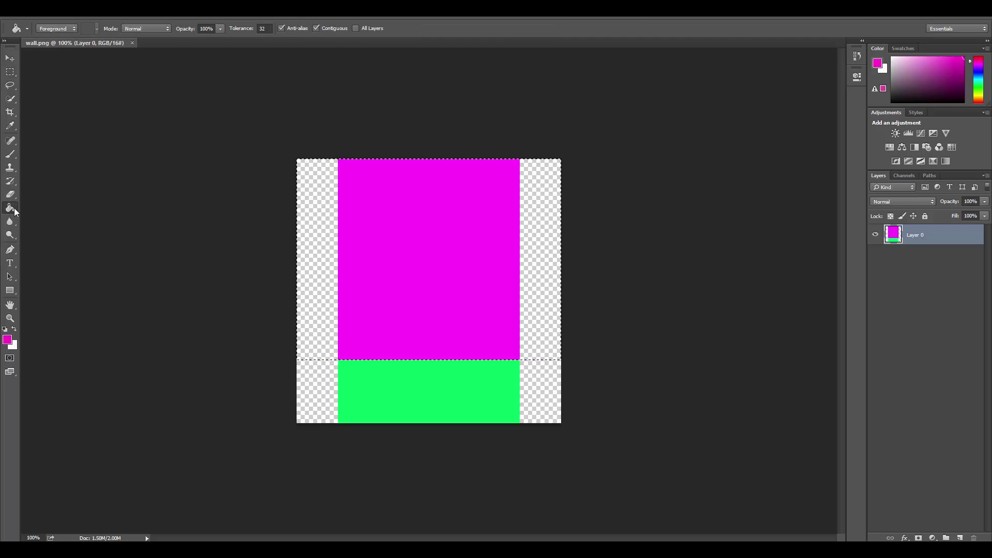
key("i")
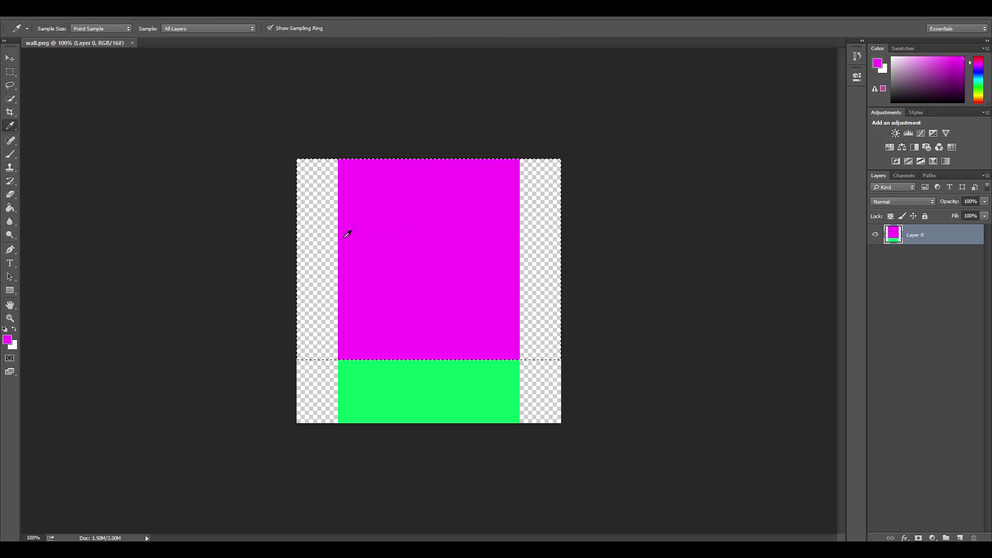
key("g")
left_click(316, 241)
left_click(532, 230)
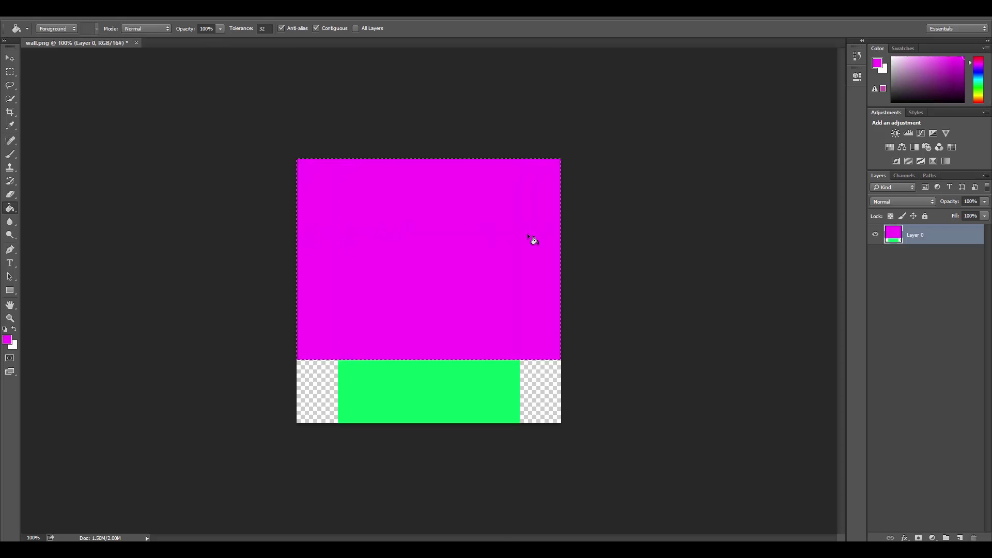
Invert the selection, fill the transparent strips on both sides of the green area with the sampled green, and save the image
key("ctrl+shift+i")
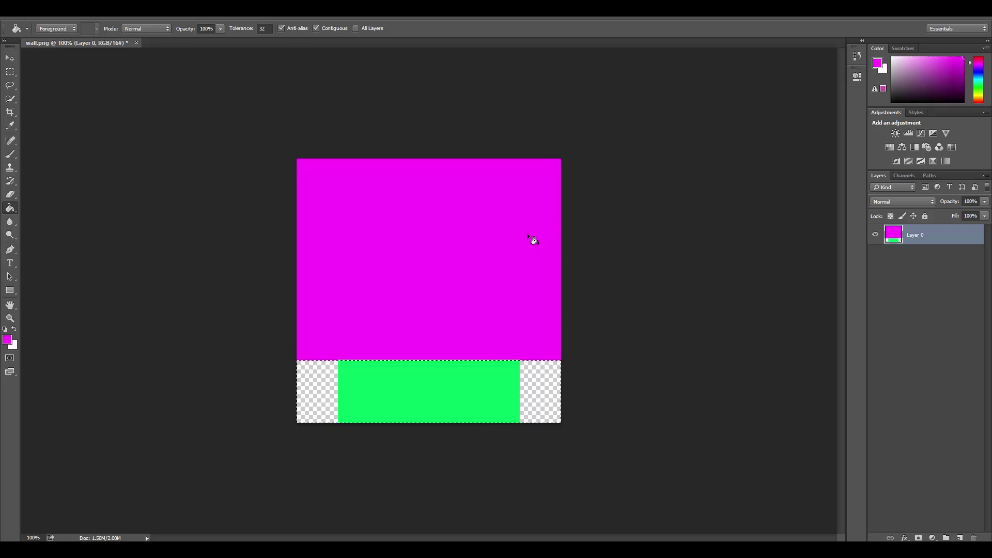
key("i")
left_click(394, 373)
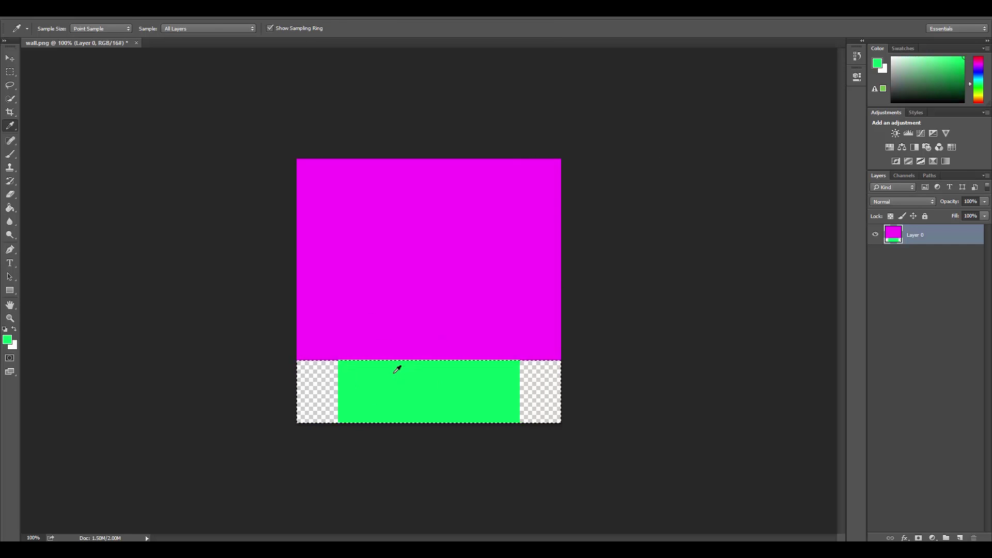
key("g")
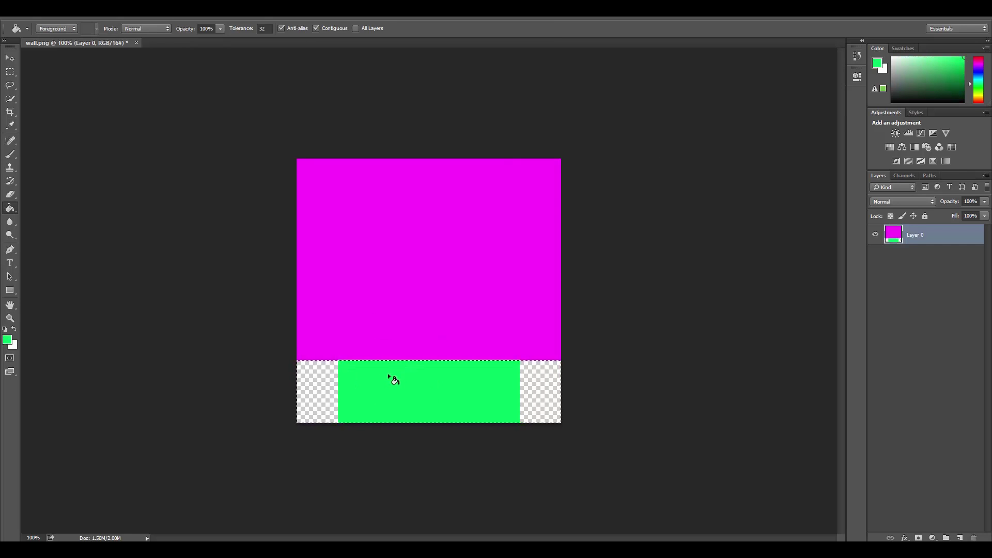
left_click(326, 394)
left_click(556, 402)
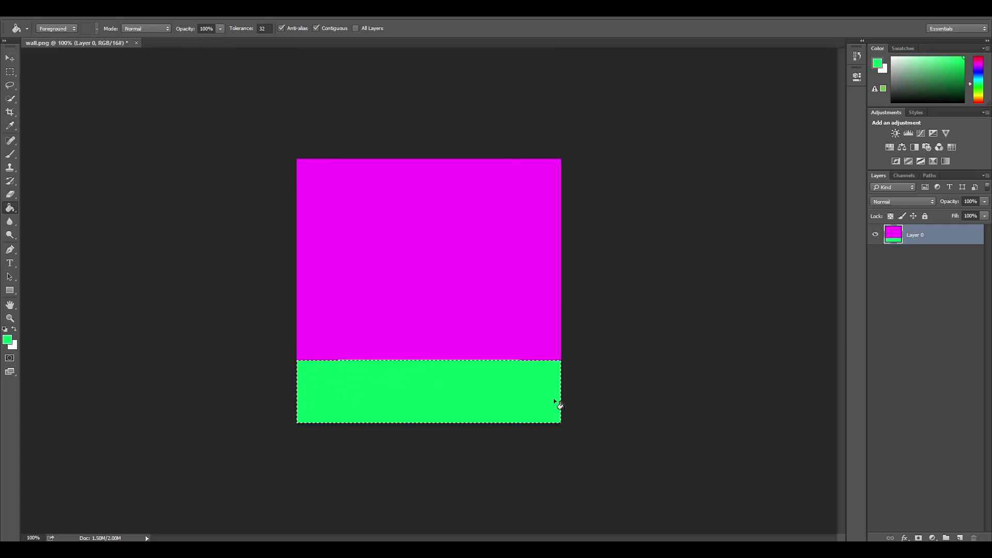
key("ctrl+s")
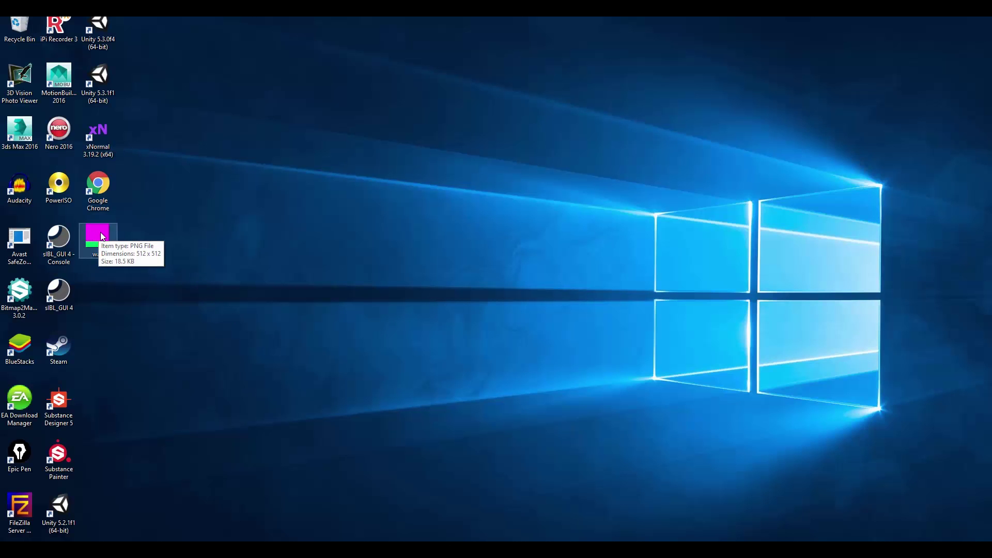
Import the desktop's edited wall image into the Substance Designer graph, accept the notice, and place its bitmap node left of the Concrete 011 node
left_click(99, 236)
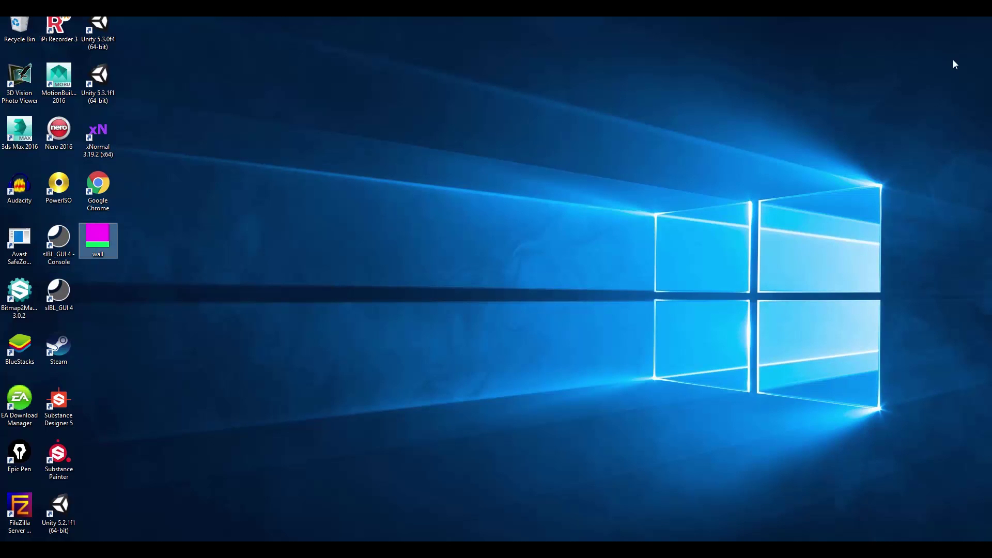
left_click_drag(103, 238, 421, 537)
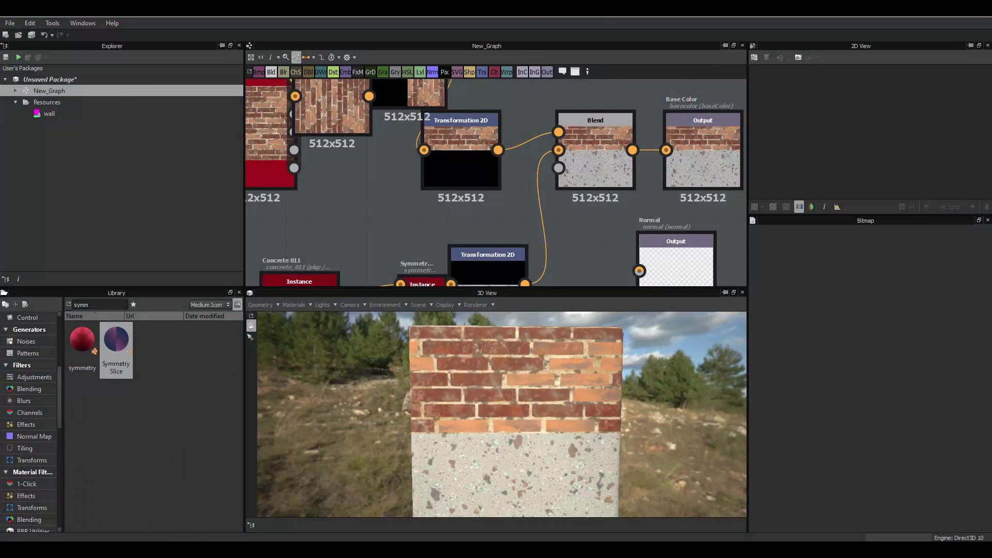
left_click_drag(421, 537, 291, 209)
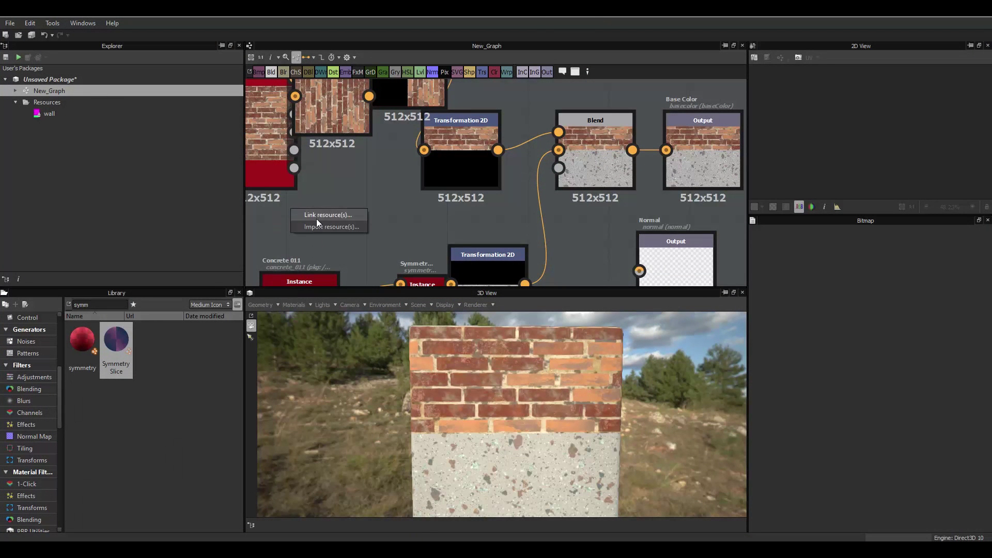
left_click(321, 229)
left_click(567, 286)
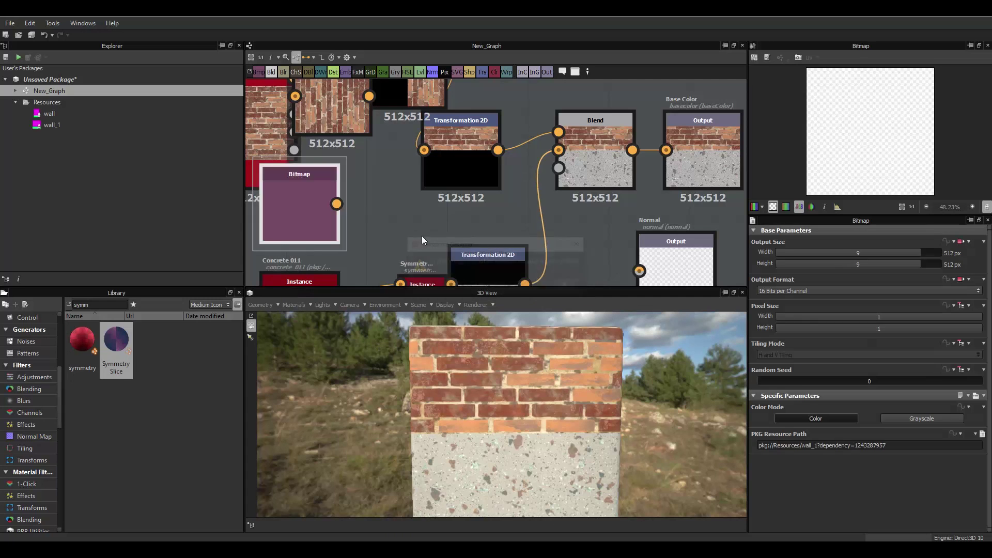
scroll(353, 212, "down", 4)
left_click_drag(324, 216, 276, 237)
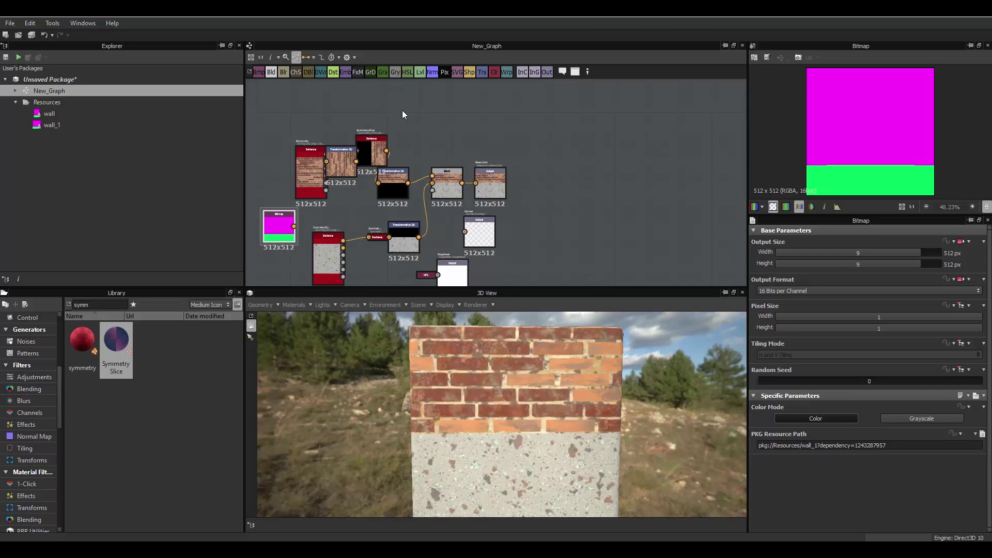
Delete the Transformation 2D, Symmetry Slice and Blend nodes, keeping the brick, concrete, wall bitmap and output nodes
scroll(362, 116, "up", 2)
left_click_drag(333, 108, 495, 266)
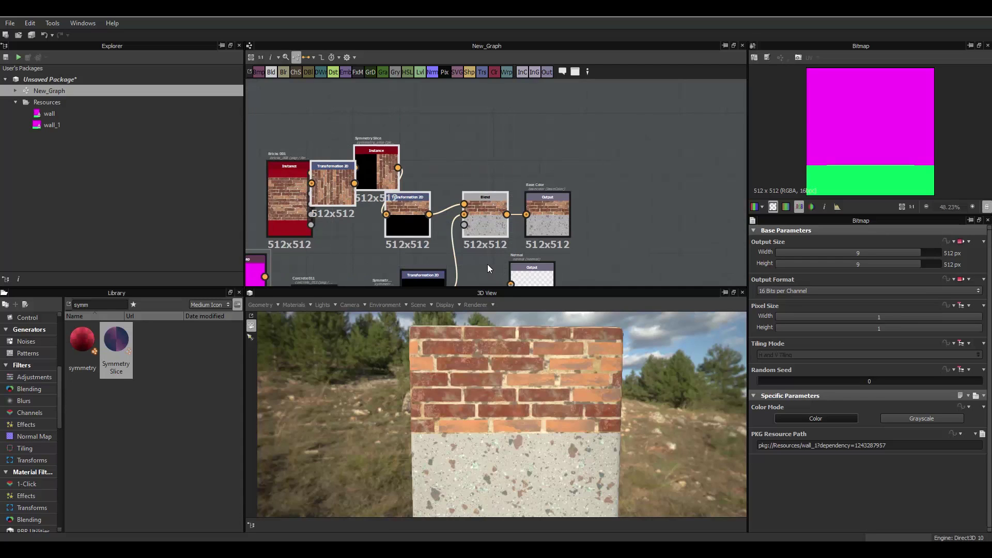
key("Delete")
scroll(469, 261, "down", 3)
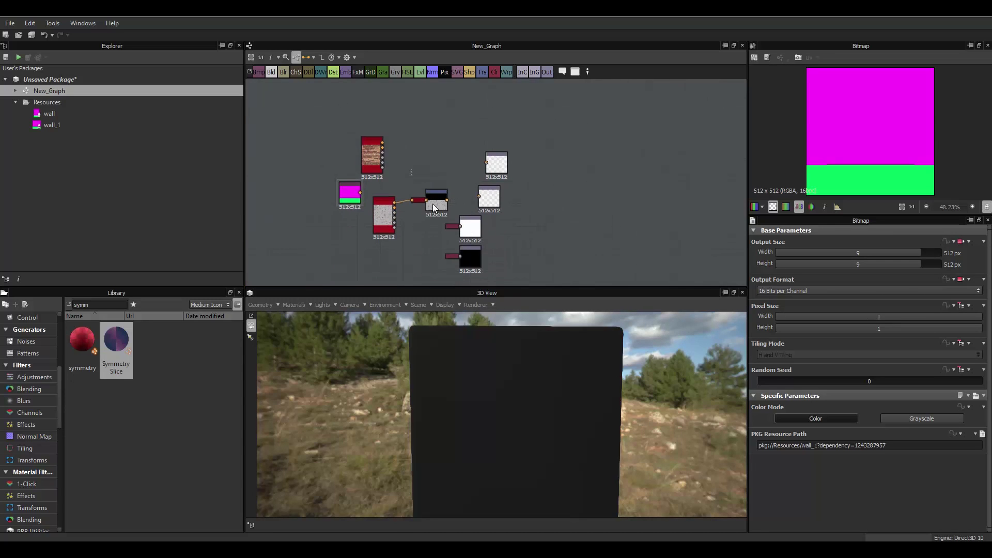
key("Delete")
scroll(426, 209, "up", 3)
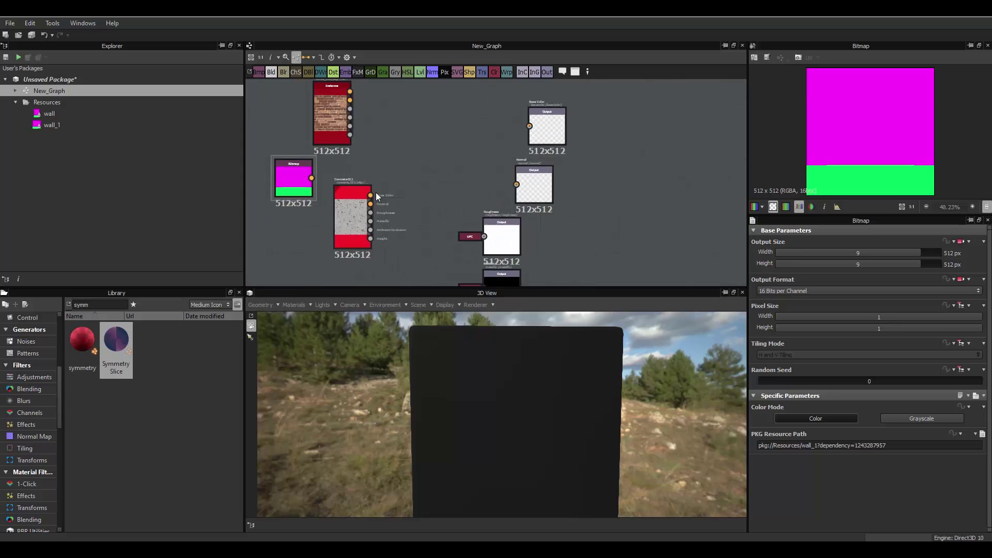
scroll(376, 192, "up", 1)
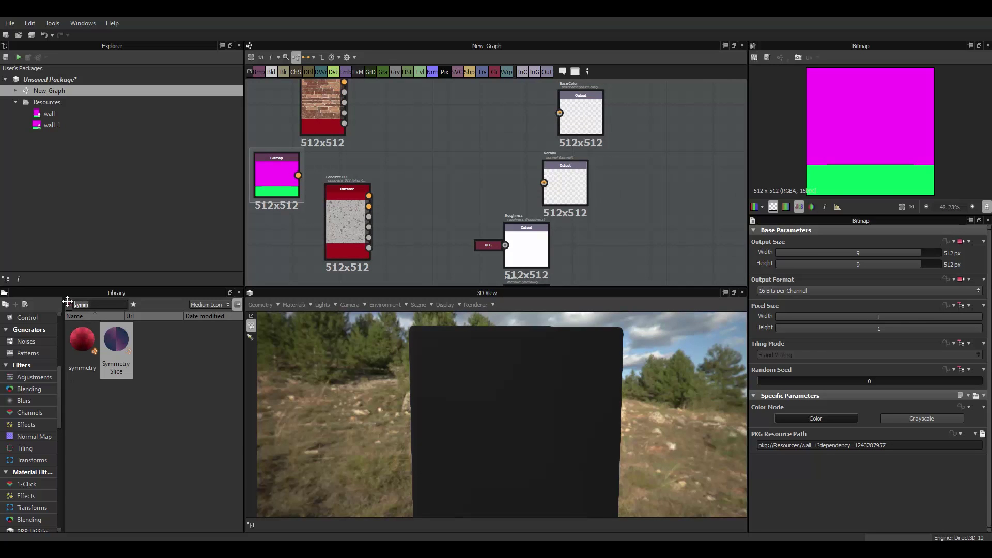
type("mask")
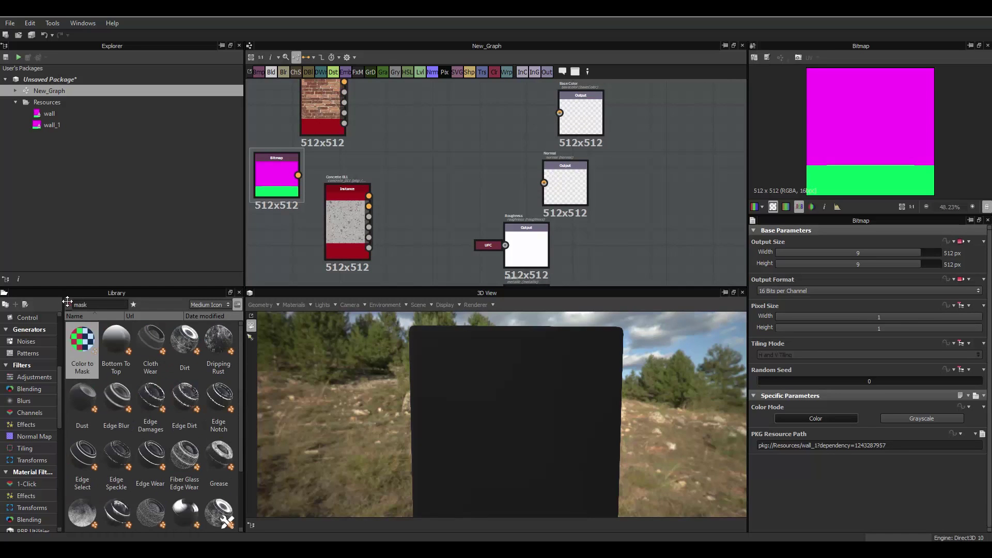
left_click_drag(85, 348, 389, 147)
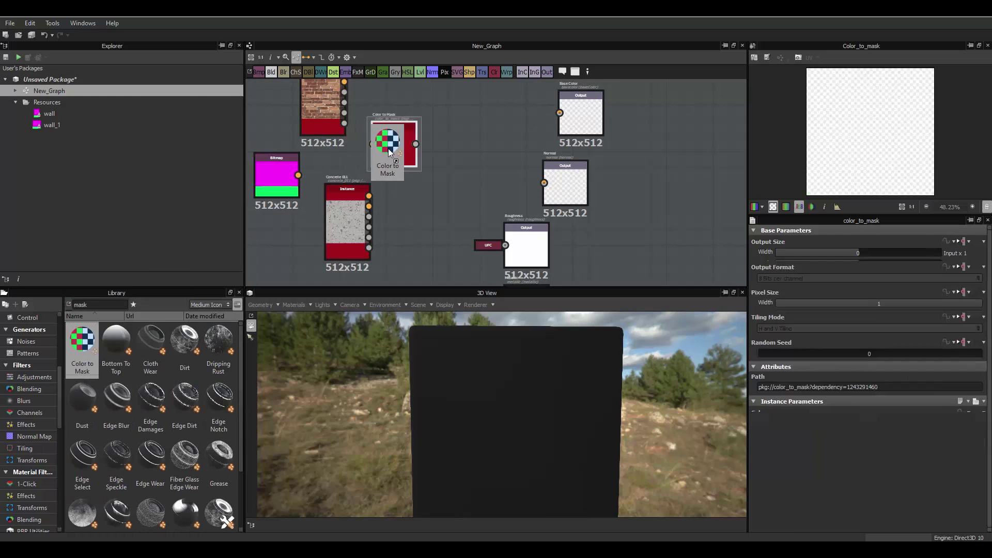
scroll(389, 149, "up", 2)
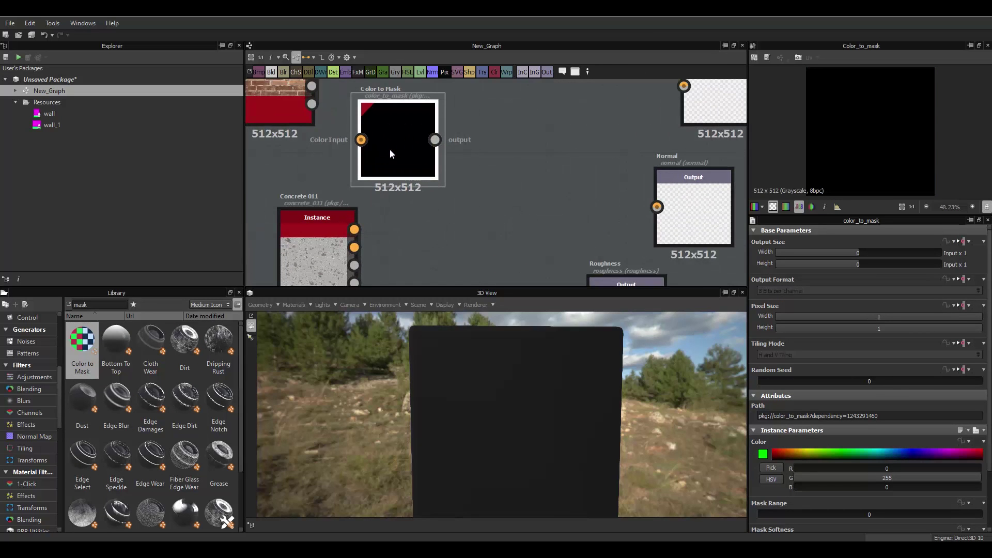
key("Delete")
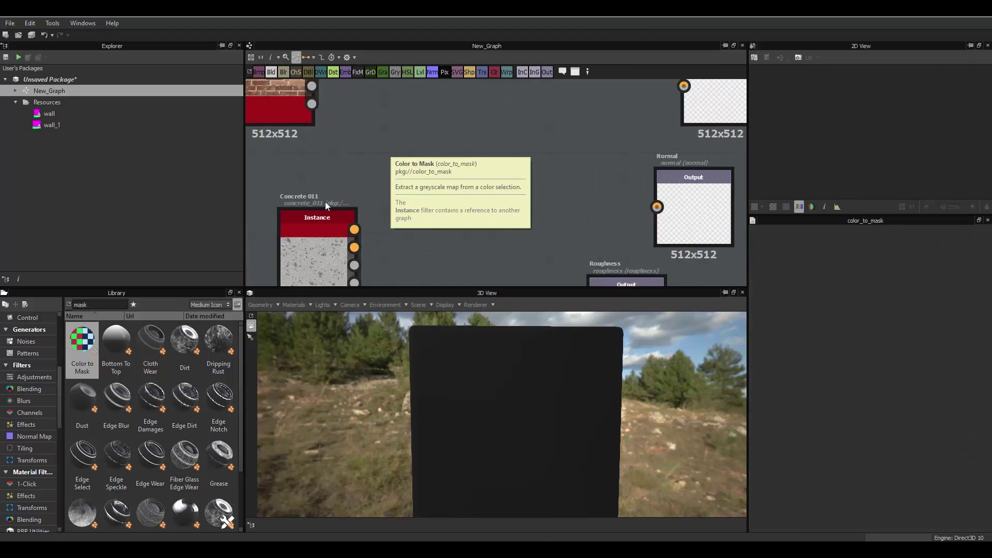
Browse the library's filter categories and show the Blending category of the material filters
left_click(33, 458)
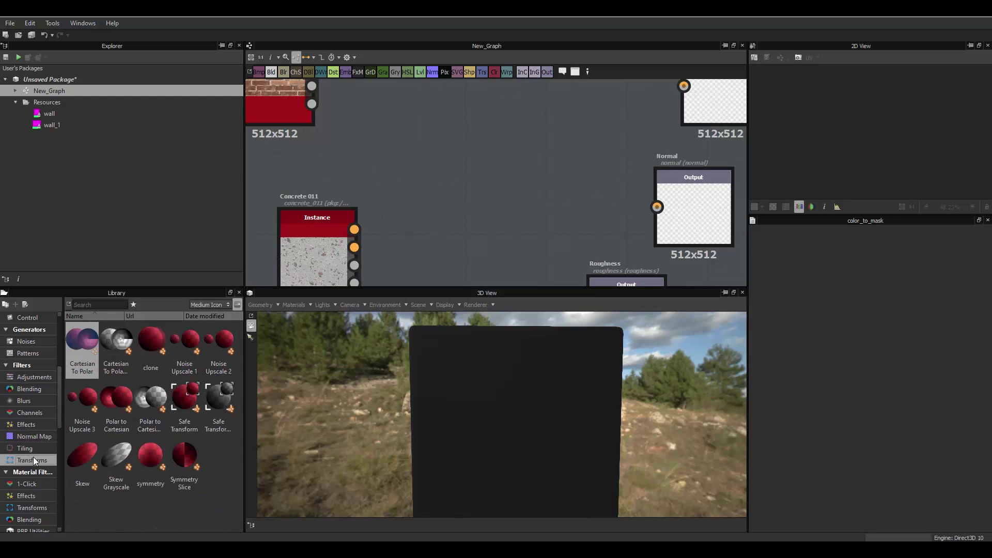
left_click(33, 448)
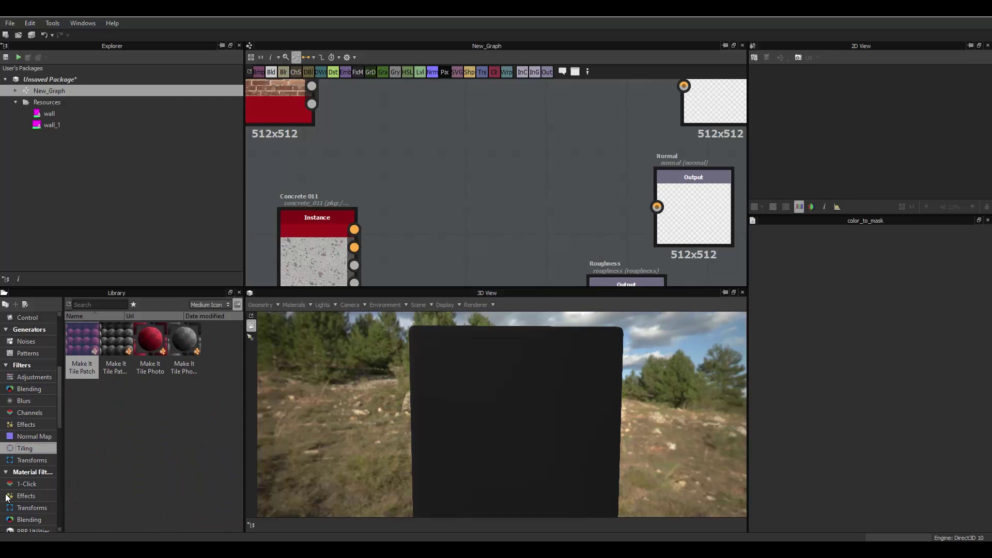
left_click(29, 519)
left_click_drag(83, 342, 394, 192)
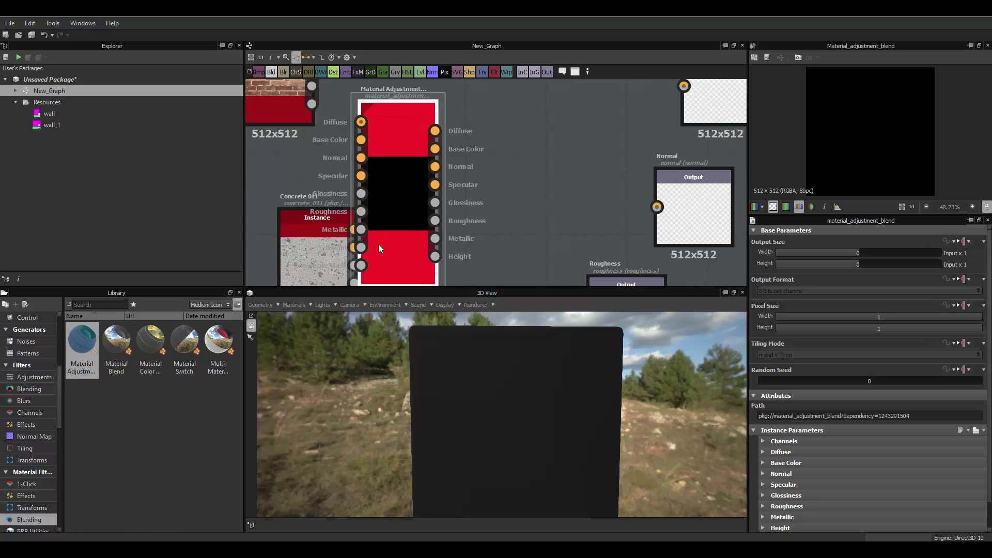
scroll(378, 244, "down", 3)
left_click_drag(375, 232, 415, 175)
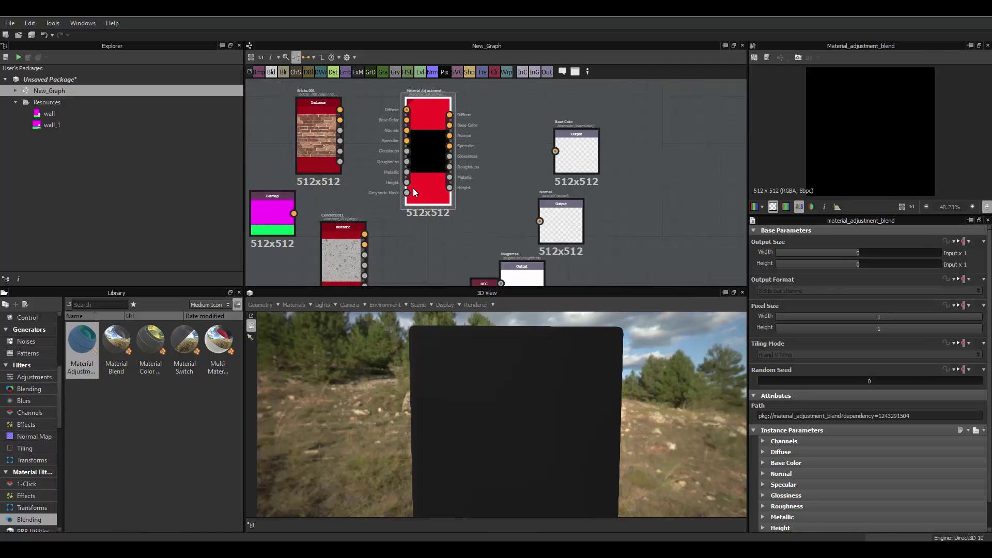
key("Delete")
Add a Multi-Material Blend node and place it between the material nodes and the output nodes
left_click_drag(212, 362, 404, 185)
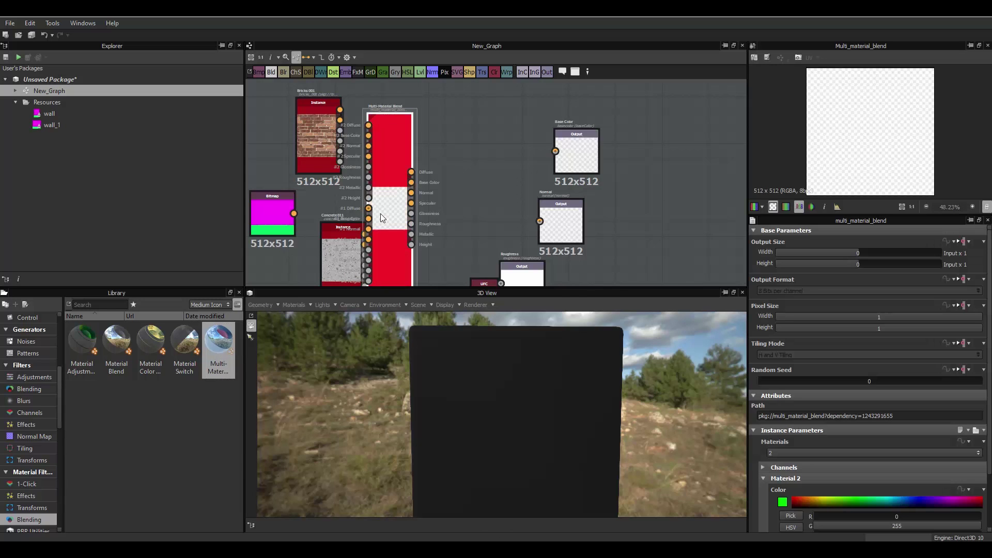
left_click_drag(390, 188, 444, 141)
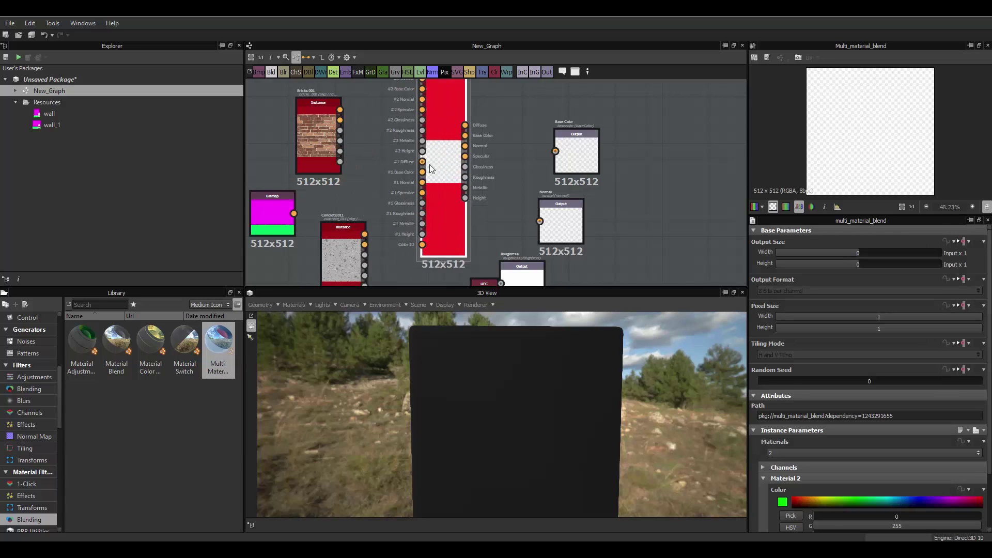
scroll(416, 225, "up", 3)
scroll(416, 244, "down", 3)
scroll(360, 274, "down", 2)
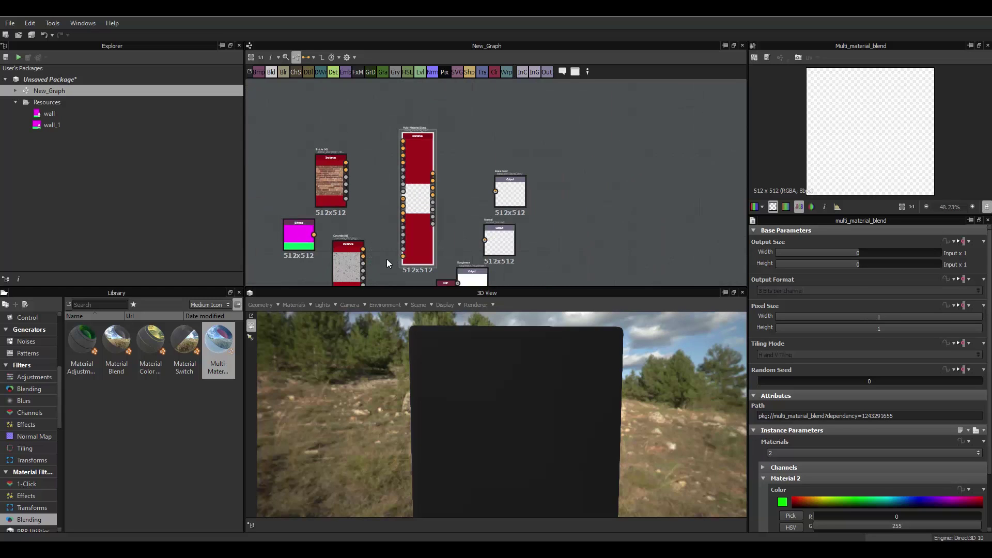
Move the Concrete 011 node above the brick node and the Multi-Material Blend node below the wall bitmap
left_click_drag(350, 267, 371, 116)
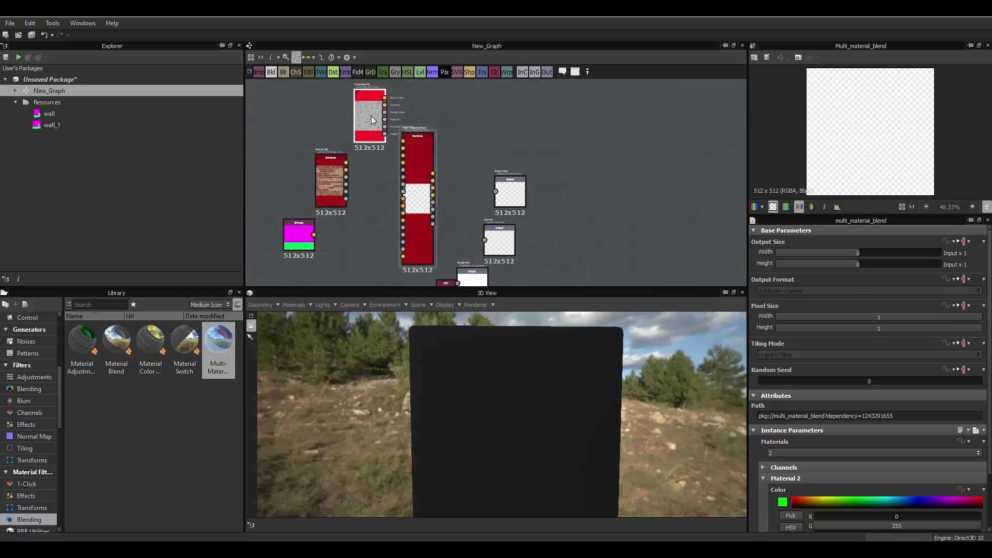
scroll(368, 209, "down", 3)
middle_click_drag(370, 210, 401, 136)
left_click_drag(427, 134, 386, 209)
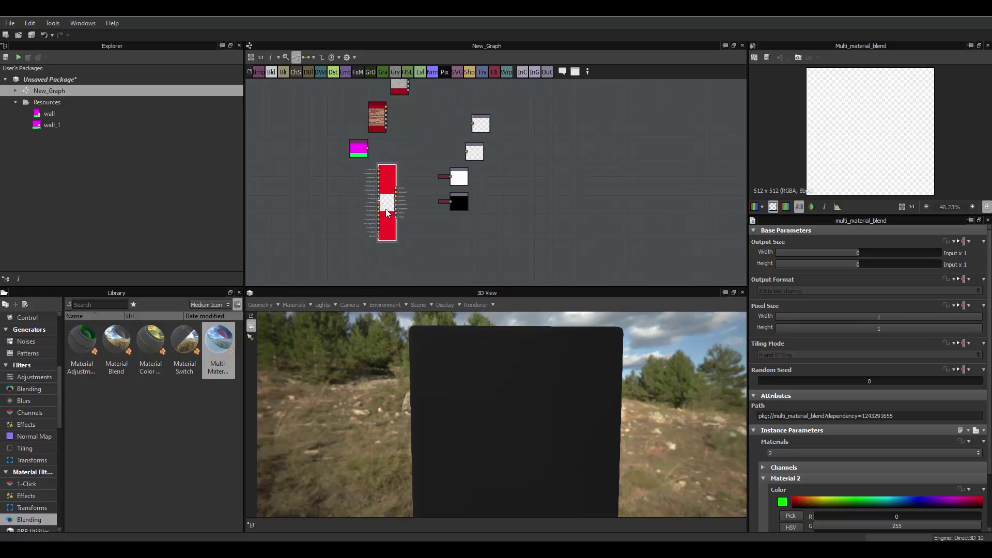
Move the wall bitmap beside the Multi-Material Blend node and connect its output to the blend's Color ID input
scroll(373, 172, "up", 3)
left_click_drag(345, 125, 333, 221)
scroll(352, 224, "up", 3)
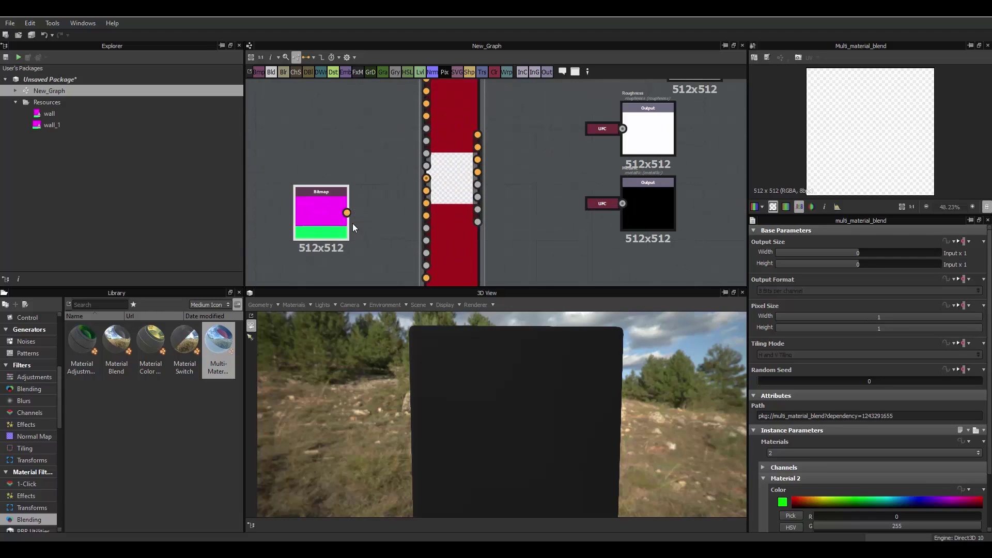
left_click_drag(398, 281, 426, 277)
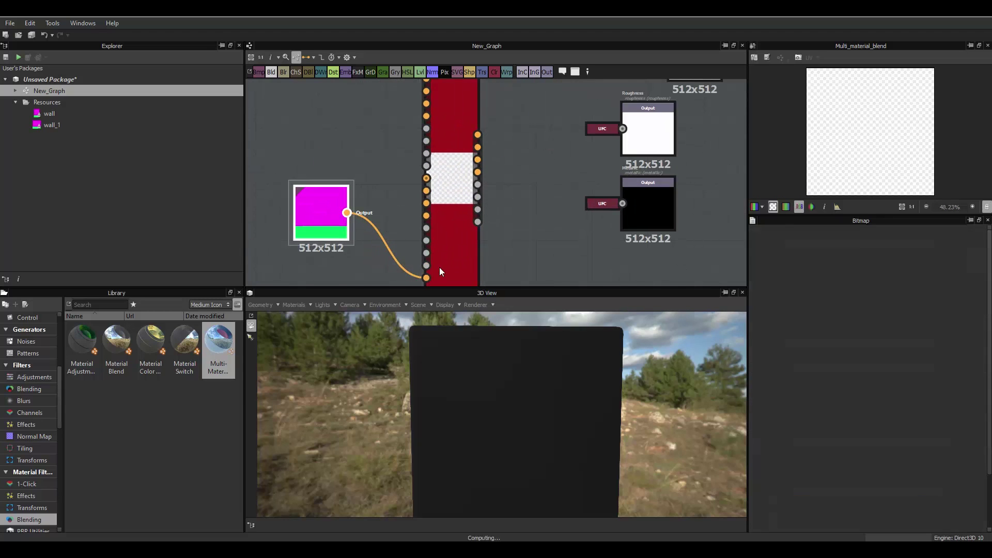
Arrange the Bricks 001 node above the wall bitmap and bring the Concrete 011 node close to it
scroll(481, 191, "down", 3)
middle_click_drag(494, 180, 492, 219)
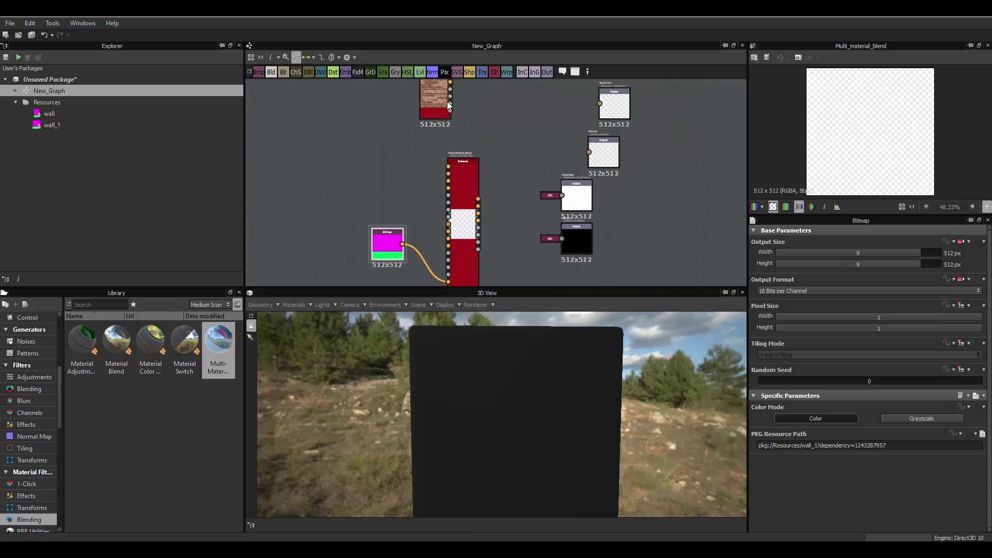
left_click_drag(372, 148, 366, 148)
middle_click_drag(437, 119, 432, 148)
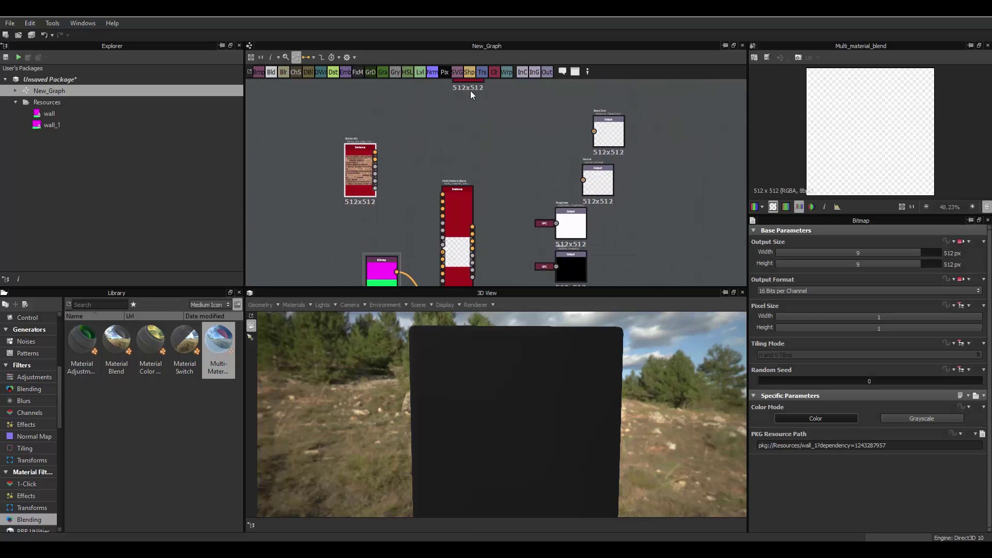
scroll(468, 103, "down", 2)
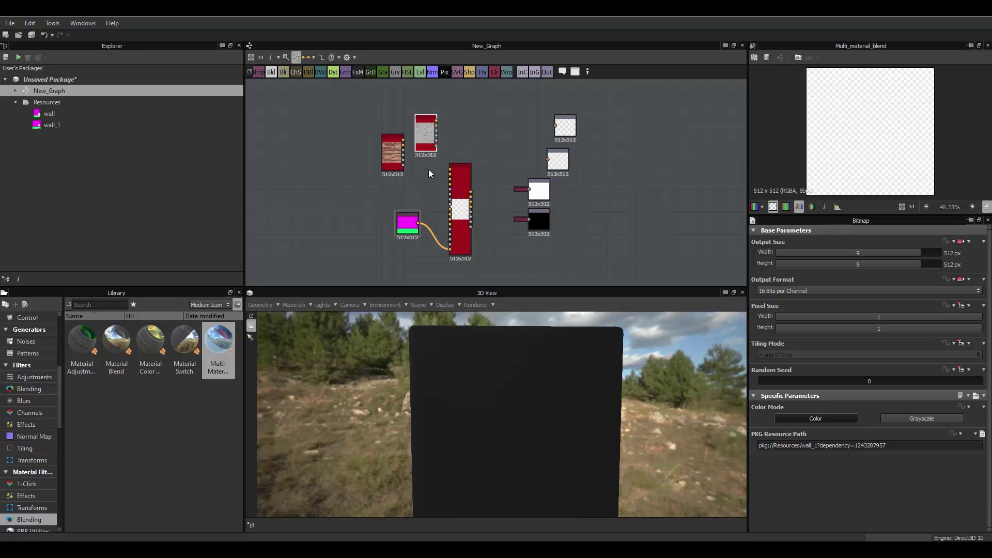
Connect the first output of Bricks 001 to the #2 Diffuse input of the Multi-Material Blend node
scroll(430, 170, "up", 3)
scroll(394, 150, "up", 2)
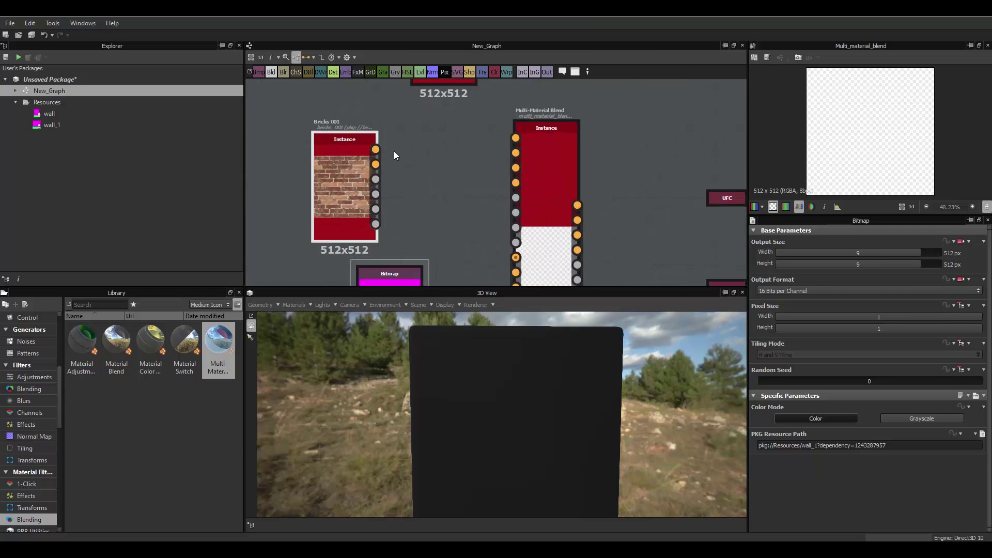
left_click_drag(387, 154, 515, 139)
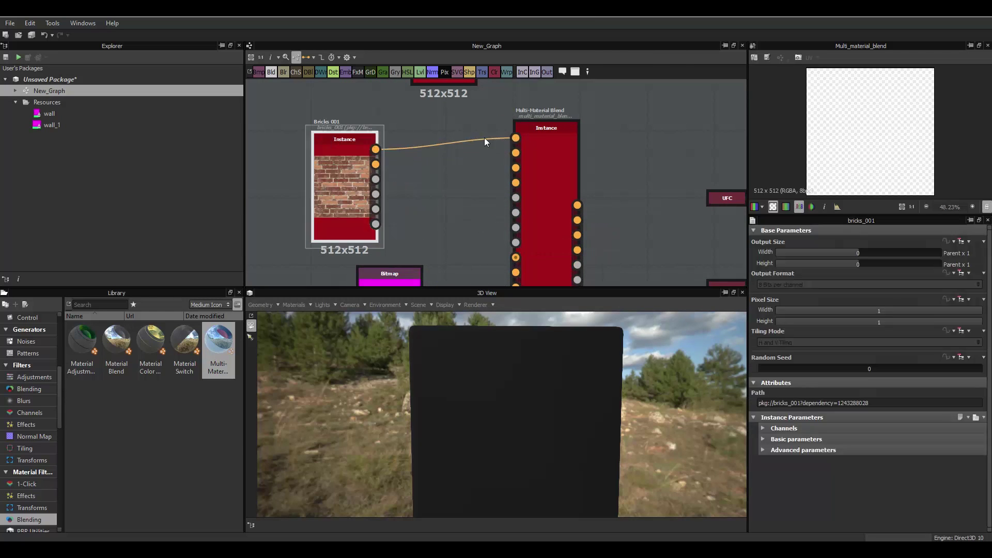
Move the Concrete 011 node between Bricks 001 and the Multi-Material Blend node and connect its first output to the blend's #1 Diffuse input
scroll(476, 125, "down", 2)
left_click_drag(459, 93, 457, 177)
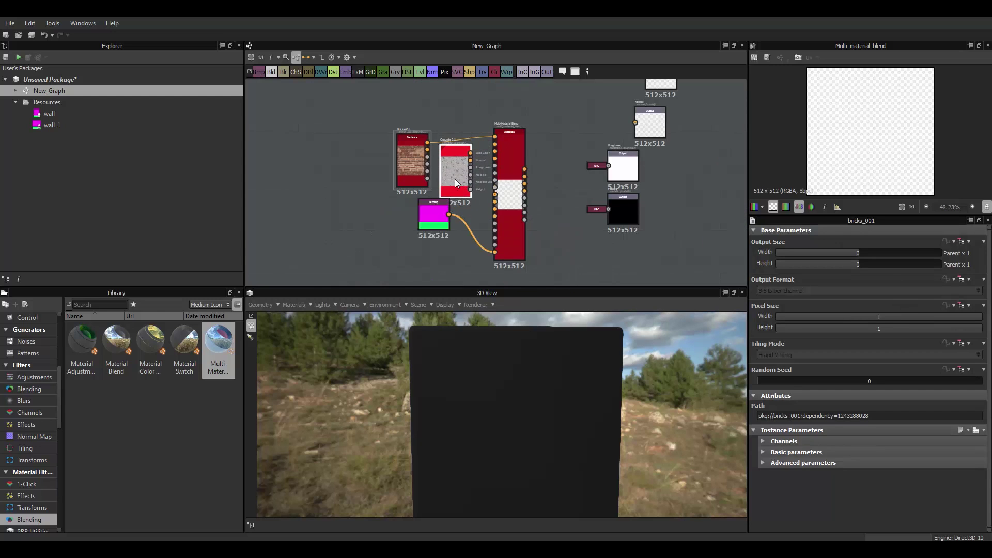
scroll(455, 179, "up", 3)
left_click_drag(465, 128, 509, 200)
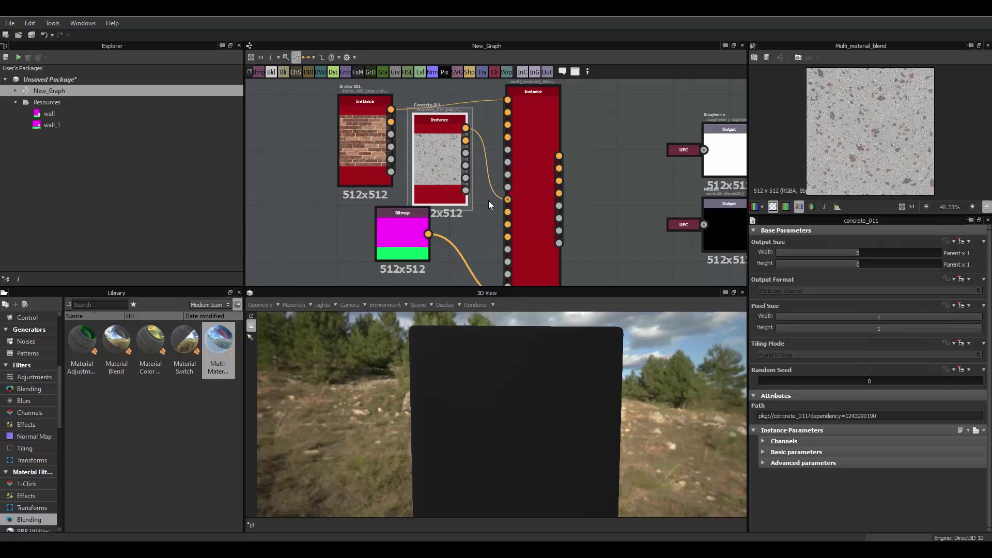
Open the Multi-Material Blend node's parameters, keep its material count at 2 and collapse the Material 2 settings
left_click(537, 182)
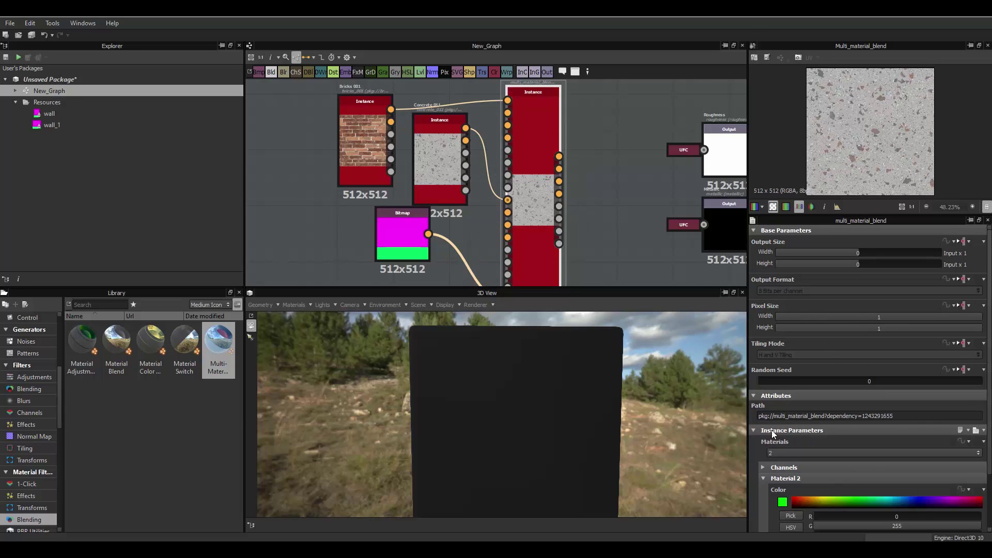
left_click(795, 452)
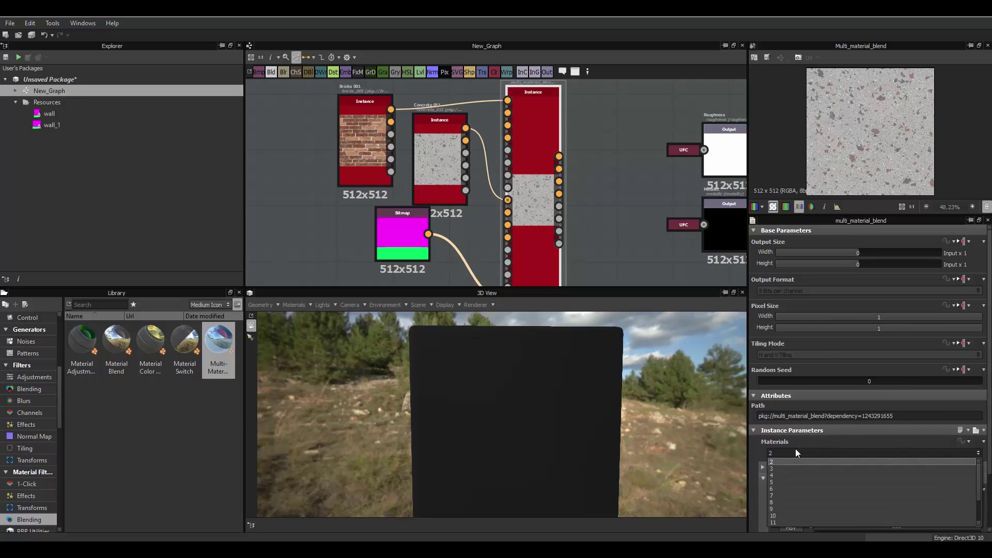
left_click(773, 462)
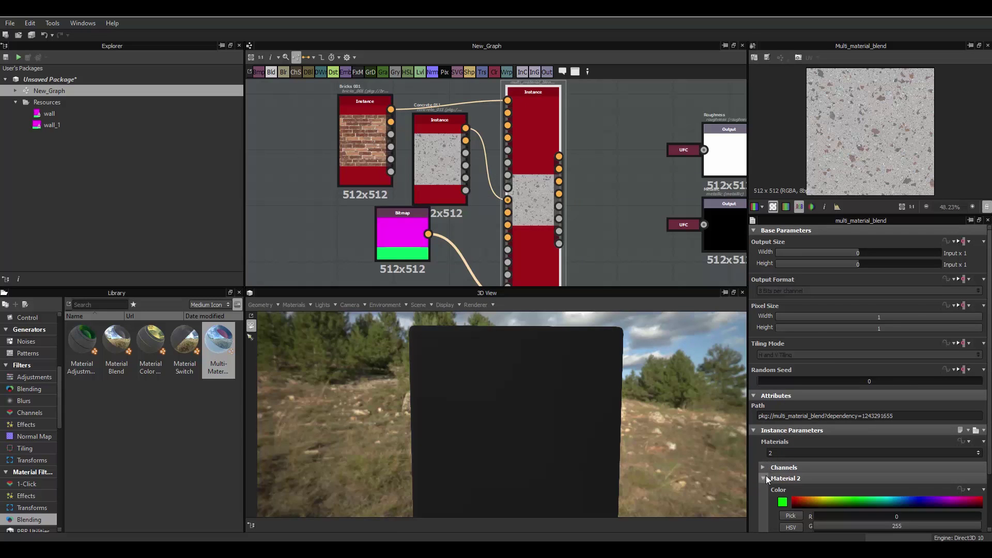
scroll(770, 470, "down", 2)
scroll(780, 426, "up", 2)
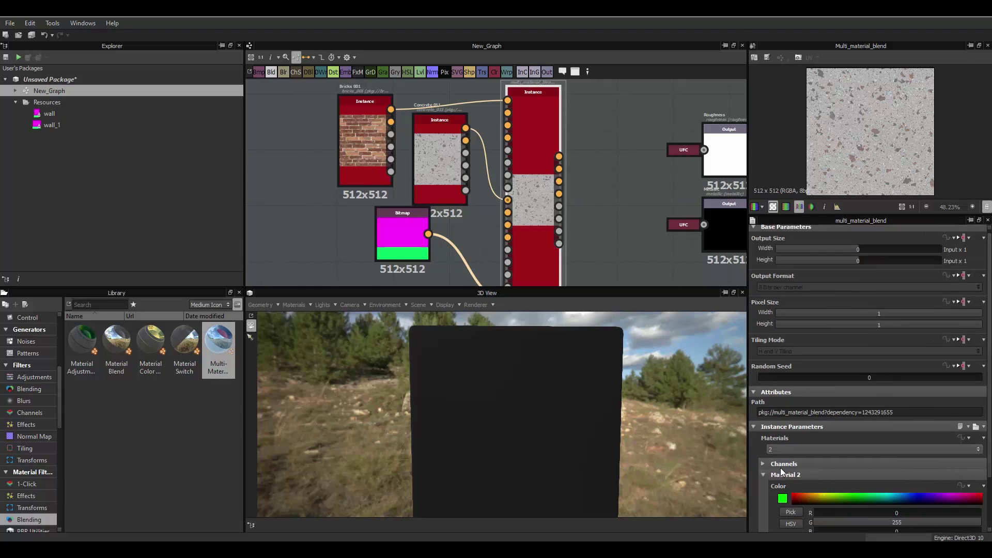
left_click(784, 464)
Connect the Diffuse output of the Multi-Material Blend node to the Base Color output node
scroll(579, 160, "down", 4)
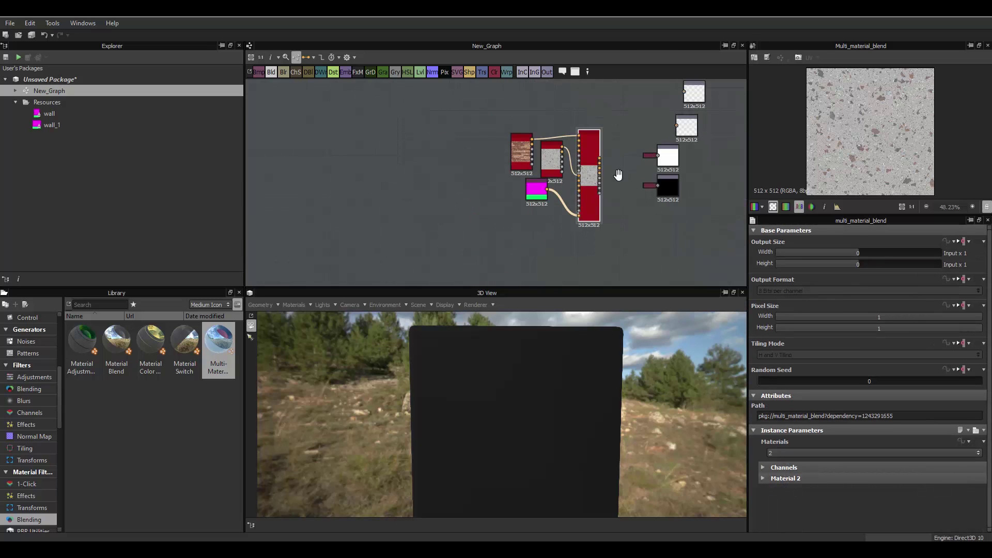
scroll(551, 225, "up", 2)
middle_click_drag(574, 182, 513, 246)
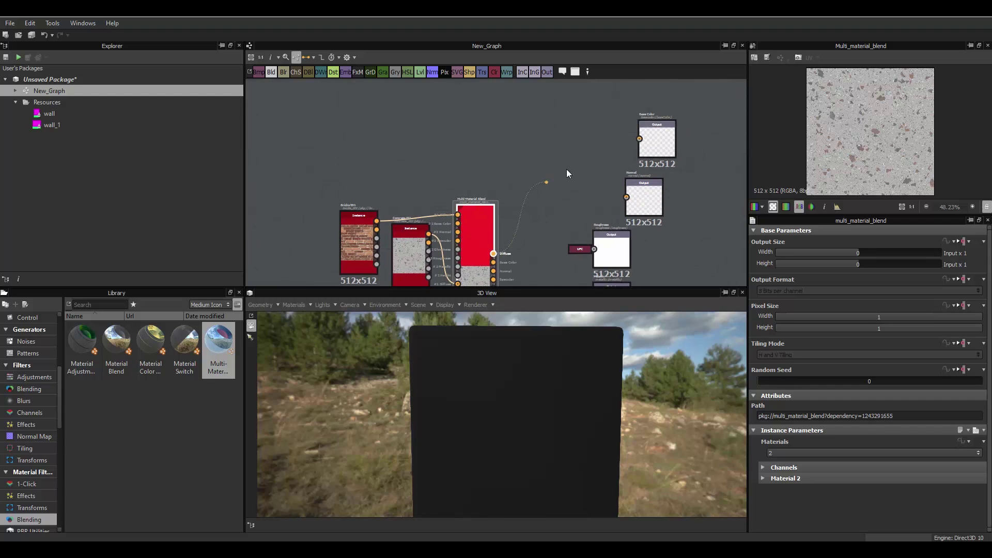
left_click_drag(566, 173, 640, 138)
middle_click_drag(549, 177, 540, 141)
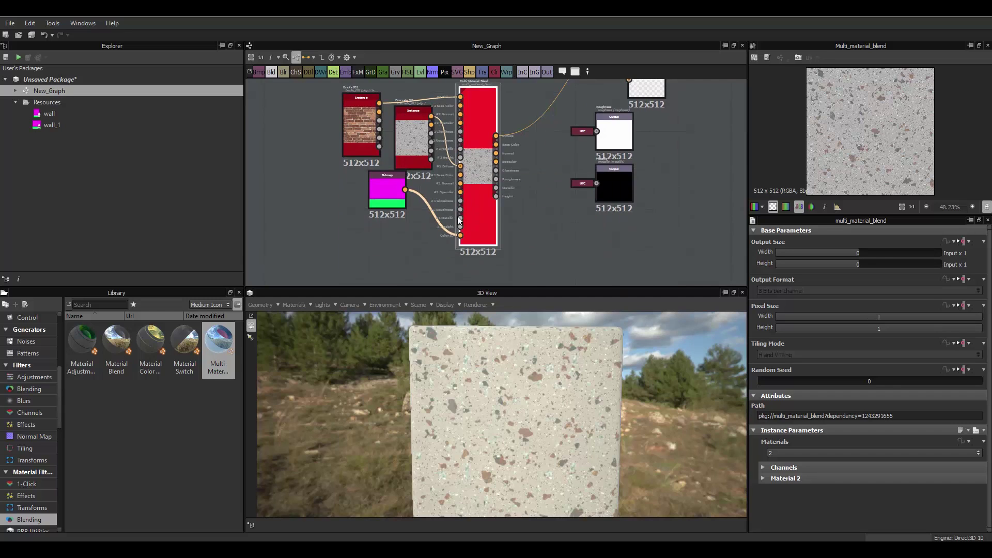
Sample the Material 2 color from the wall bitmap's green area, switch it to the magenta area, and check the box in the 3D view
left_click(764, 480)
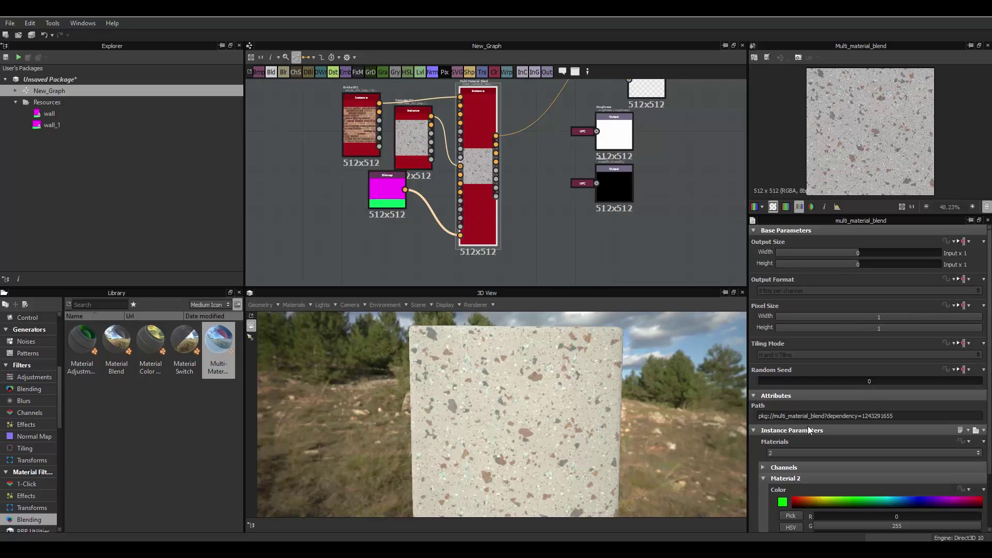
left_click(790, 515)
left_click(397, 202)
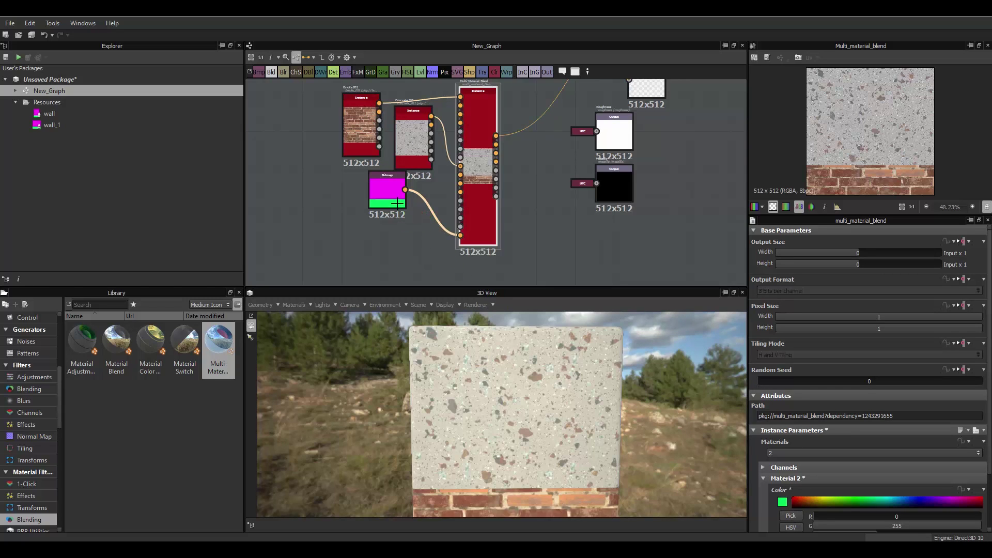
left_click(790, 516)
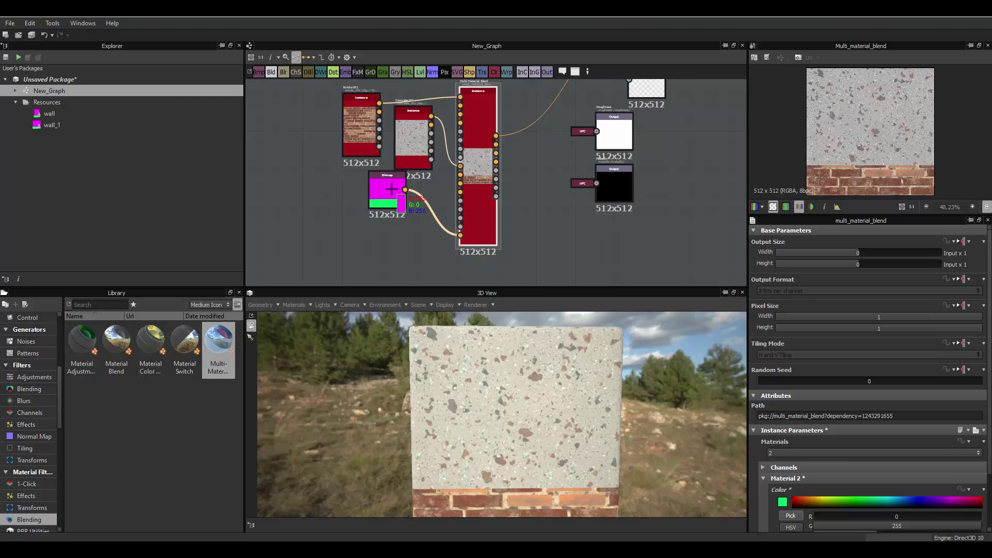
left_click(399, 190)
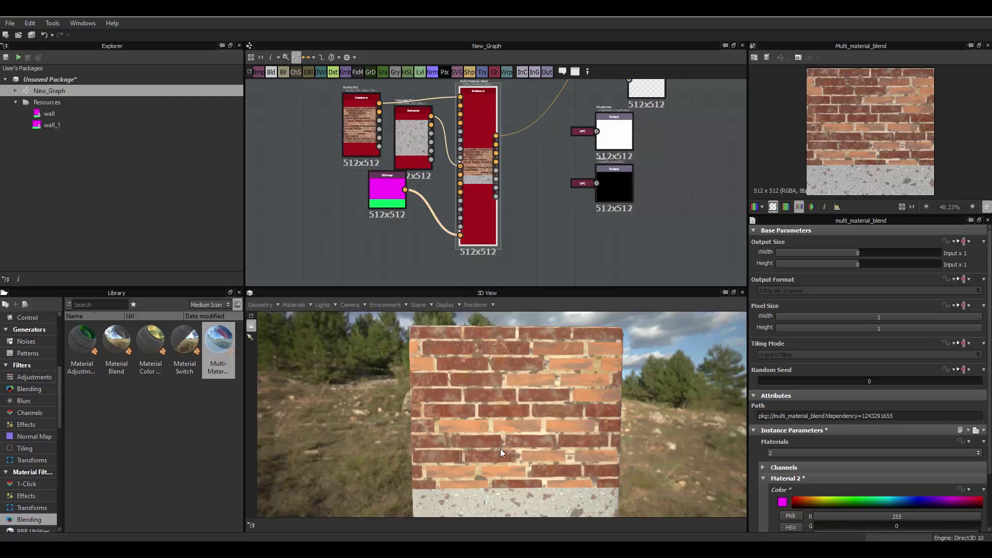
left_click_drag(509, 438, 551, 393)
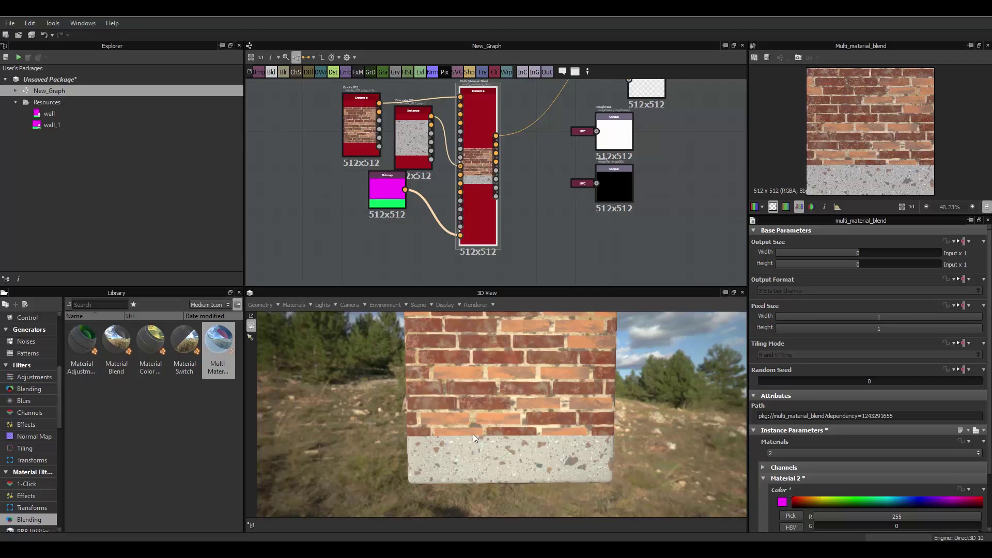
left_click_drag(457, 417, 419, 419)
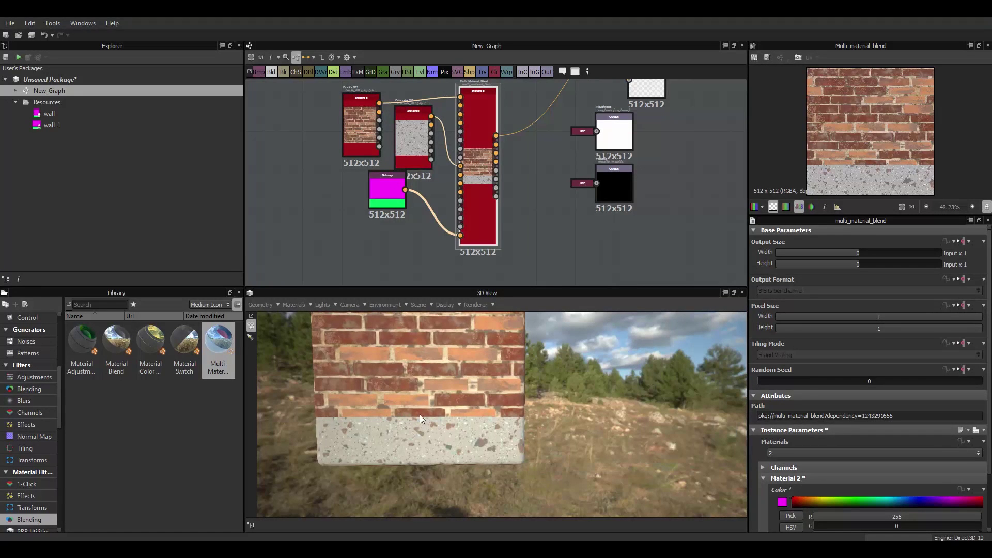
middle_click_drag(430, 319, 440, 375)
scroll(332, 282, "down", 1)
scroll(321, 344, "down", 1)
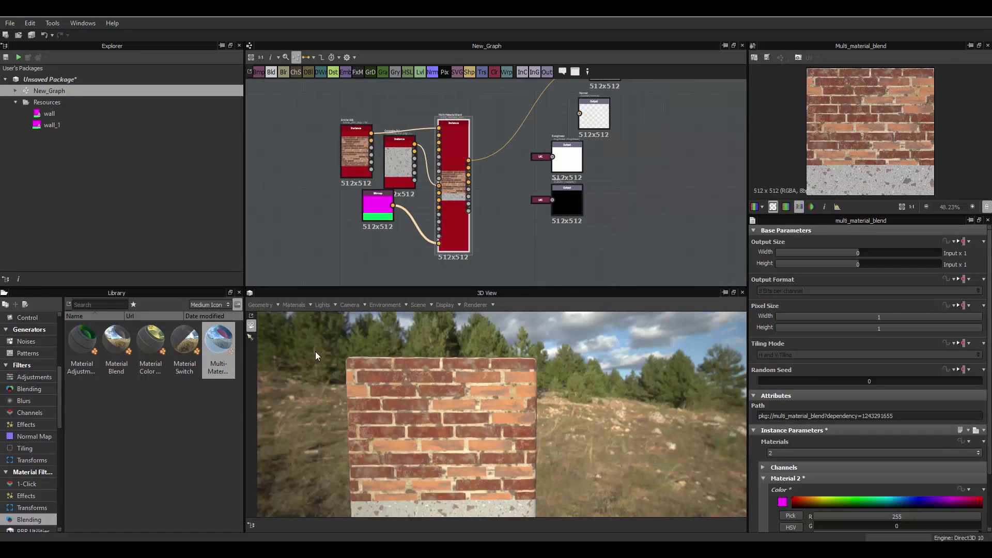
Export the outputs of New_Graph as PNG bitmaps, including only basecolor and leaving out normal, roughness and metallic
right_click(47, 93)
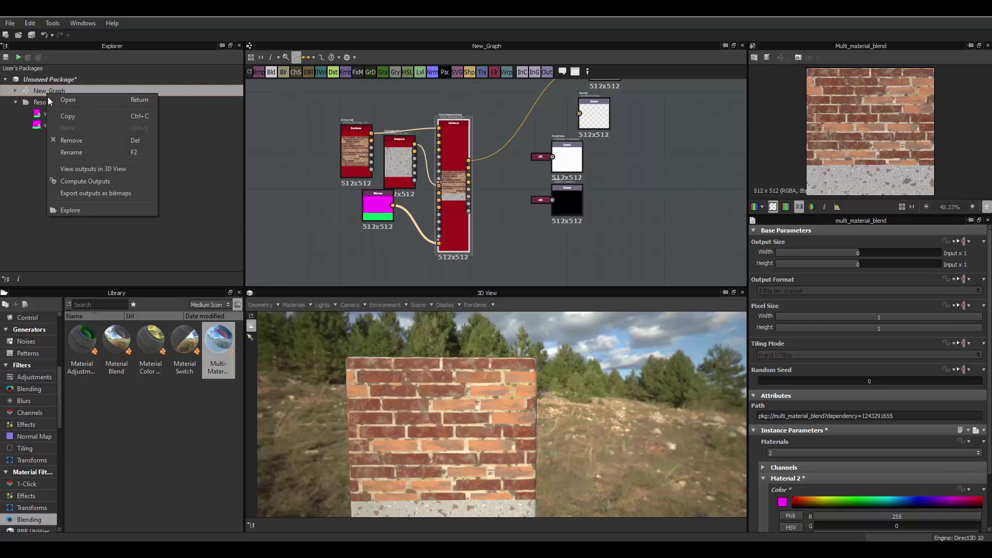
left_click(83, 197)
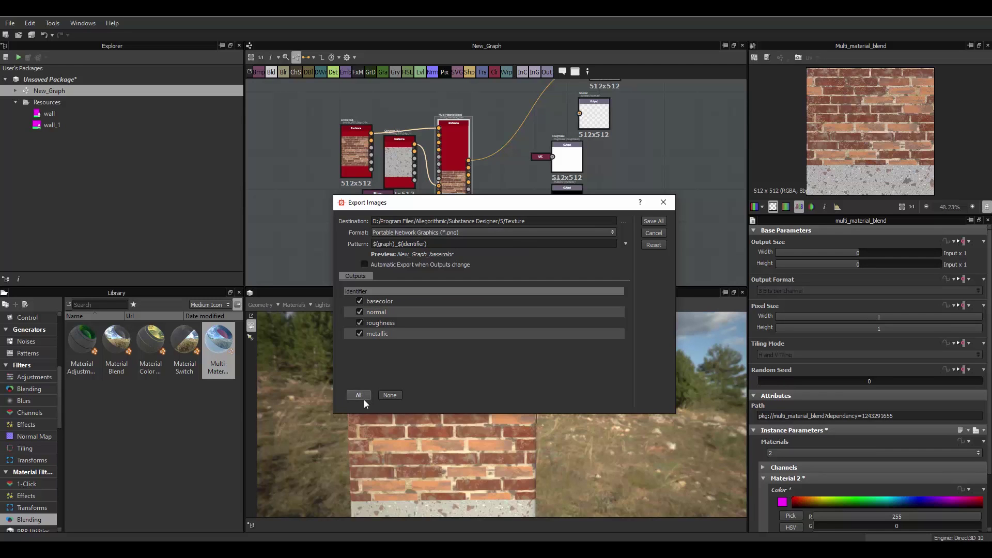
left_click(360, 333)
left_click(360, 321)
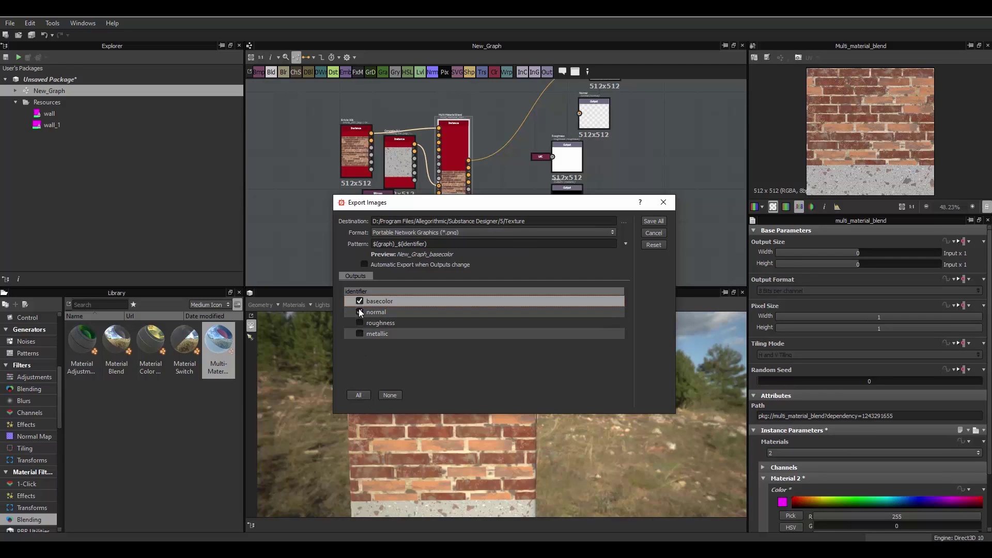
left_click(360, 313)
left_click(653, 221)
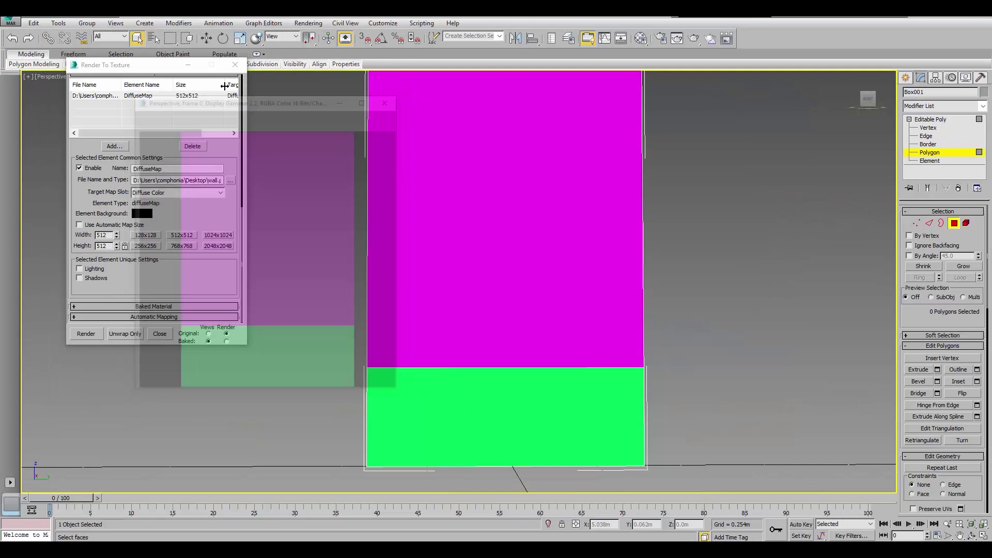
Switch to 3ds Max and close the Render To Texture dialog
left_click(235, 65)
middle_click_drag(532, 321, 491, 332)
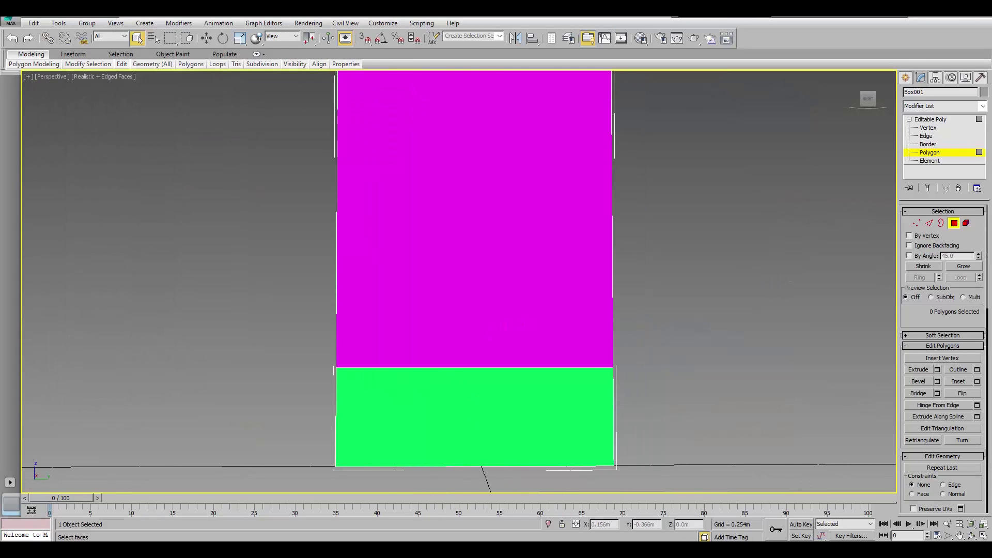
Try the exported base color texture on the box, undo the last two changes and clear the polygon selection
key("alt+Tab")
left_click_drag(666, 212, 407, 281)
left_click(271, 273)
middle_click_drag(270, 273, 526, 388, "alt")
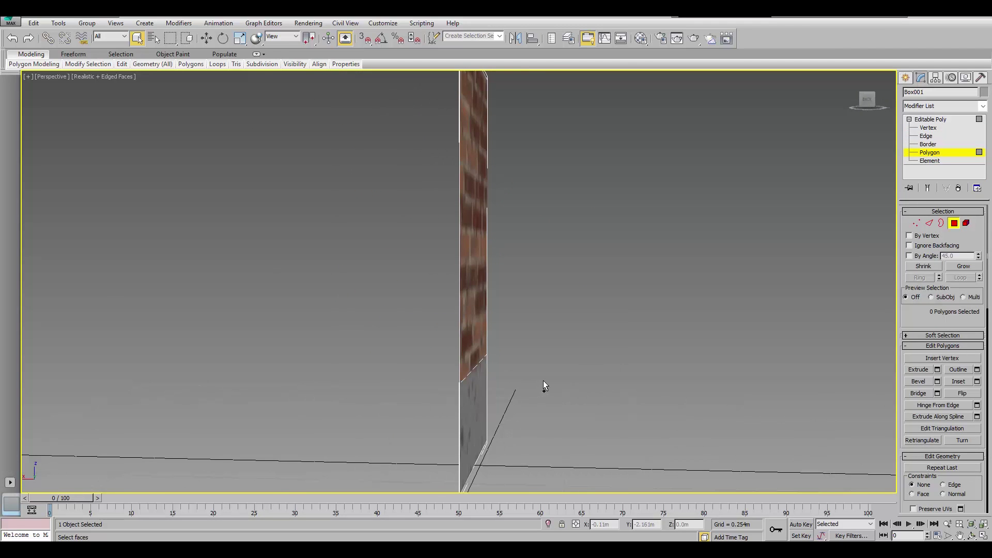
key("ctrl+z")
key("ctrl+z")
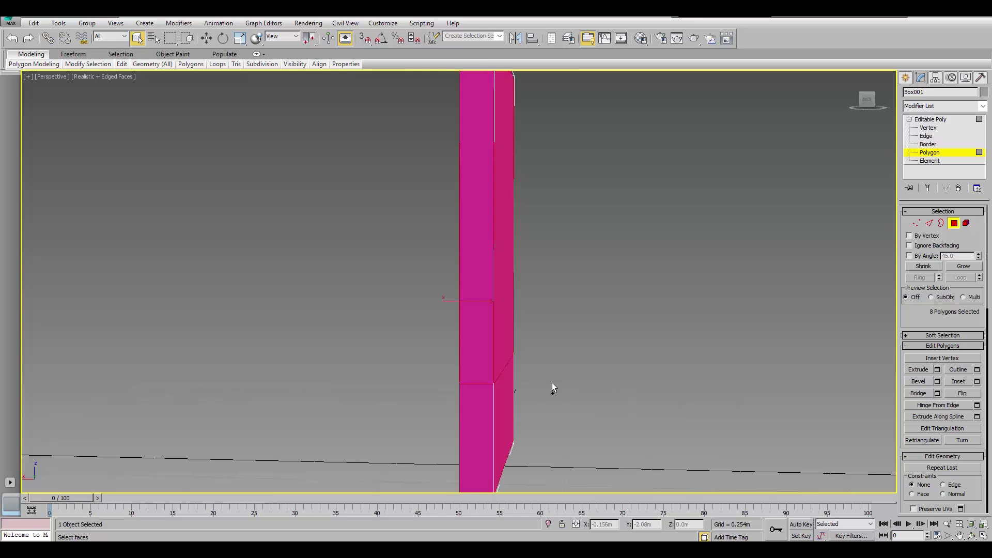
left_click(619, 341)
Apply the New_Graph_basecolor image from the Texture folder to the box
middle_click_drag(554, 351, 677, 290, "alt")
scroll(676, 343, "up", 3)
middle_click_drag(676, 344, 638, 279)
left_click(284, 547)
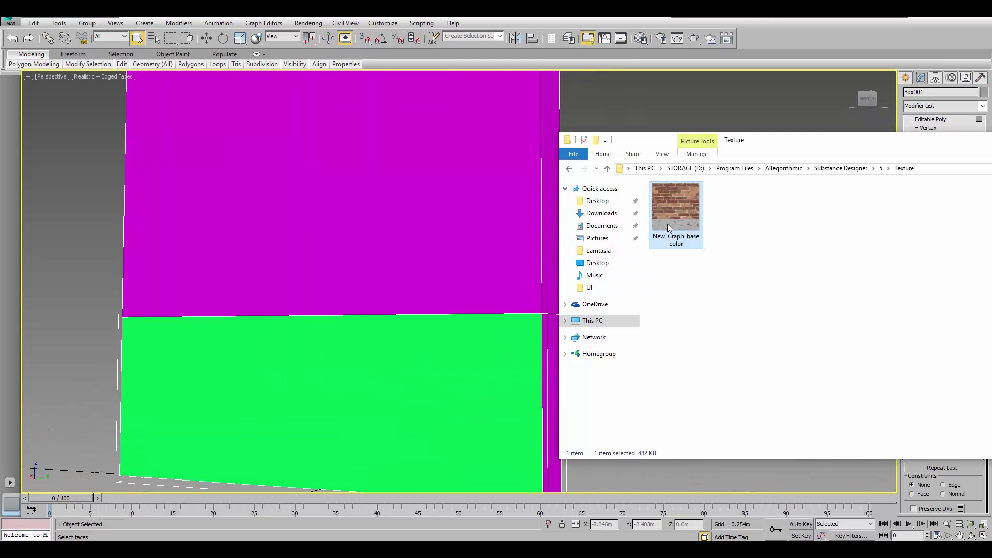
left_click_drag(406, 351, 406, 352)
left_click(708, 118)
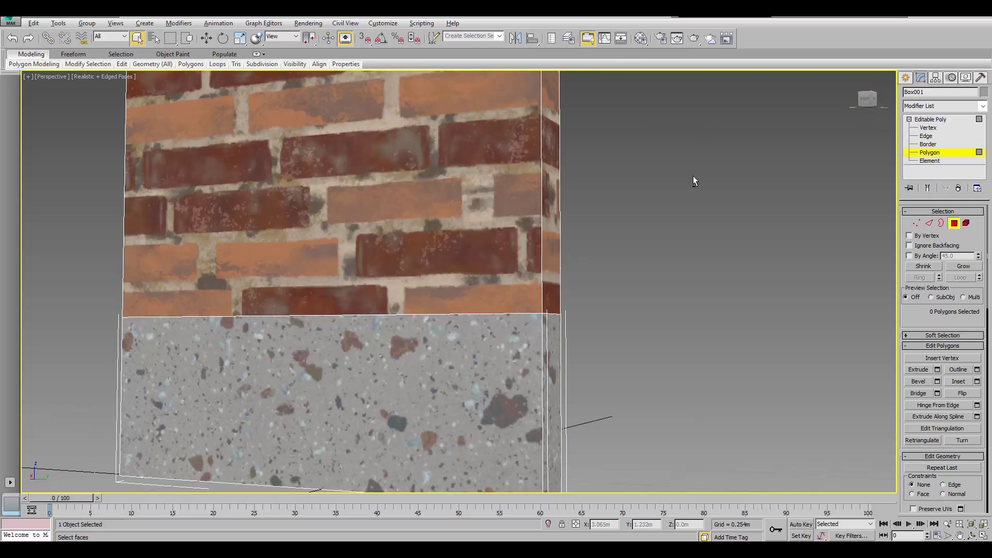
Examine the seam between the brick and concrete areas and the side faces of the box from several angles
middle_click_drag(589, 210, 536, 270, "alt")
scroll(603, 260, "down", 3)
middle_click_drag(677, 279, 563, 274, "alt")
scroll(622, 270, "up", 3)
middle_click_drag(624, 270, 539, 288, "alt")
scroll(539, 287, "up", 5)
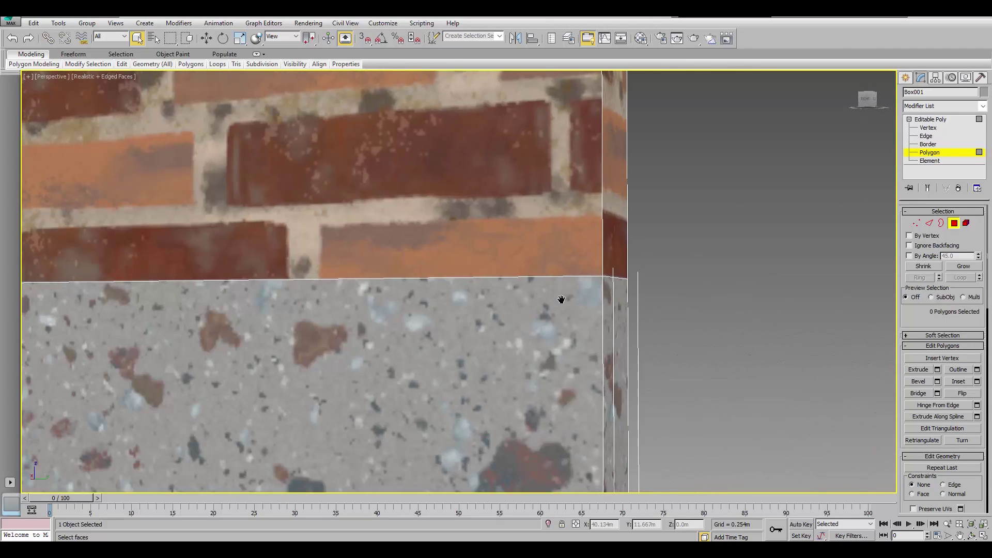
middle_click_drag(561, 299, 592, 252)
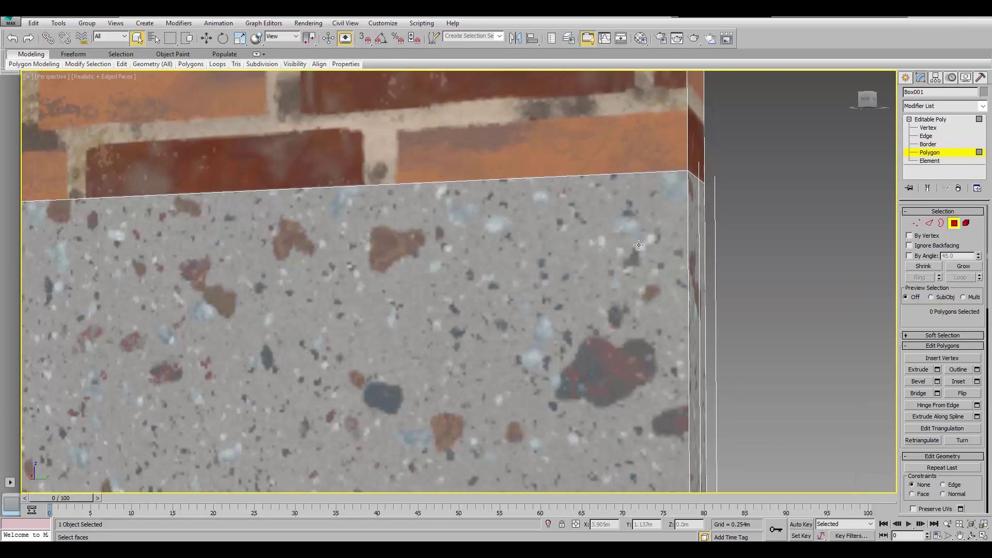
scroll(634, 246, "down", 10)
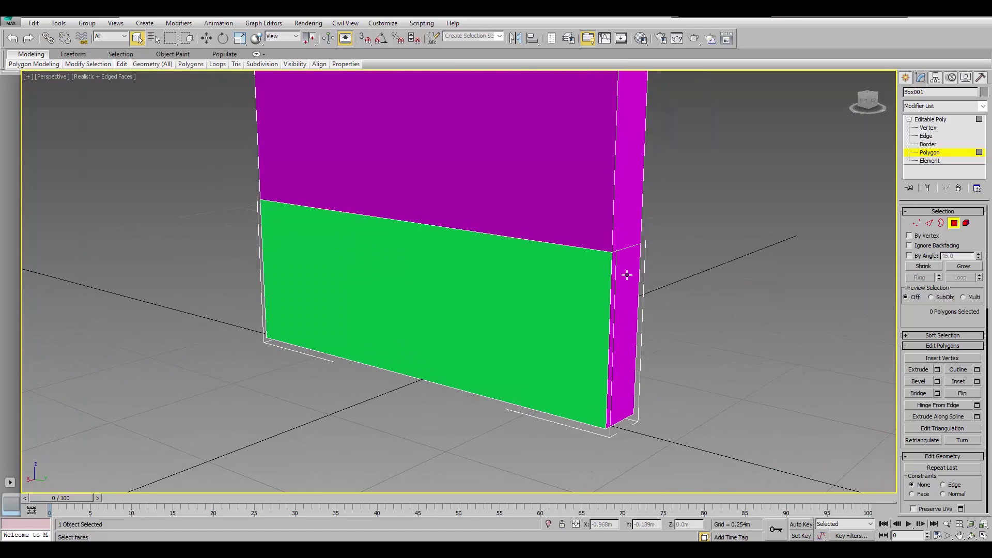
middle_click_drag(634, 276, 553, 312, "alt")
scroll(583, 266, "down", 5)
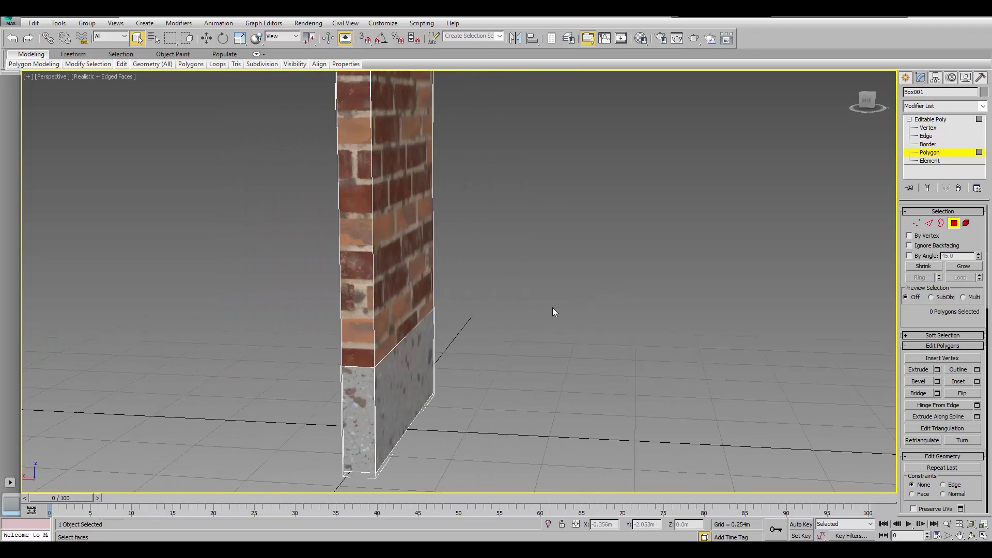